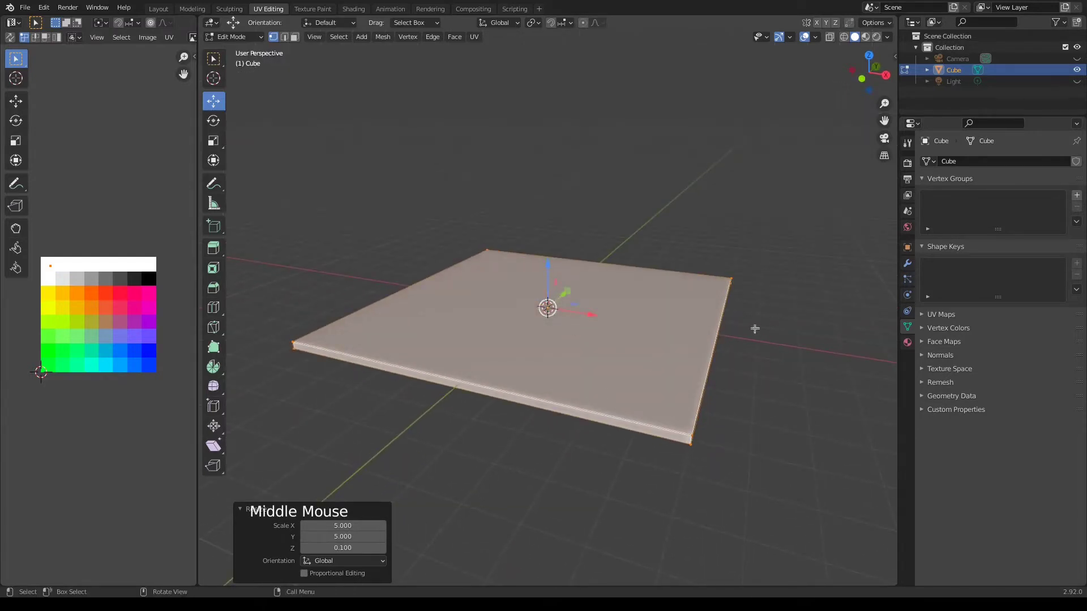
- Add loop cuts near the slab's -X and +Y edges, slid to factors of about 0.906 and -0.899
{"action": "key", "text": "KP_7"}
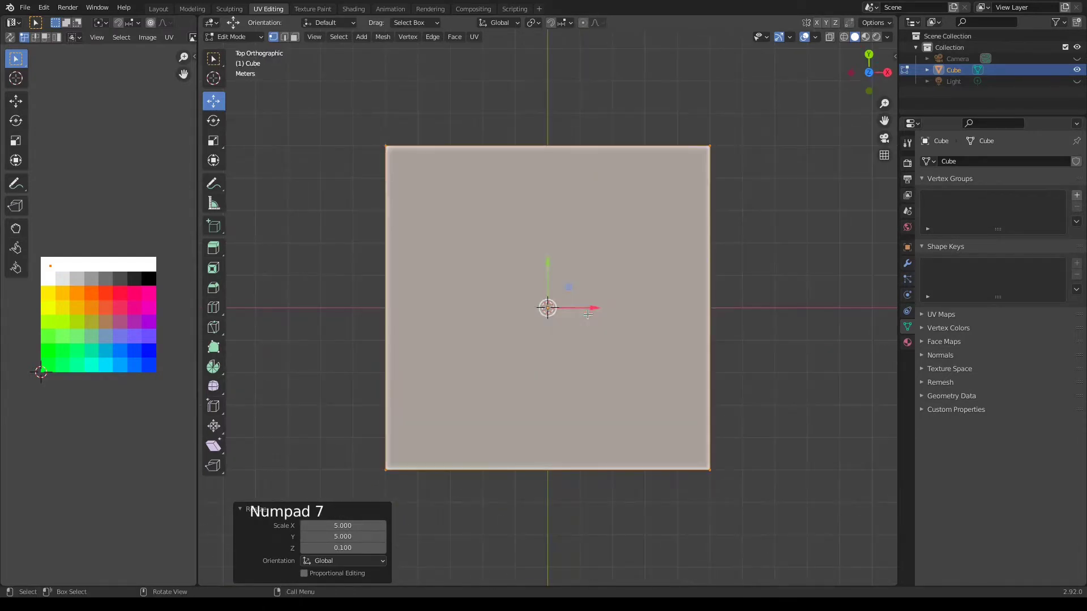
{"action": "key", "text": "ctrl+r"}
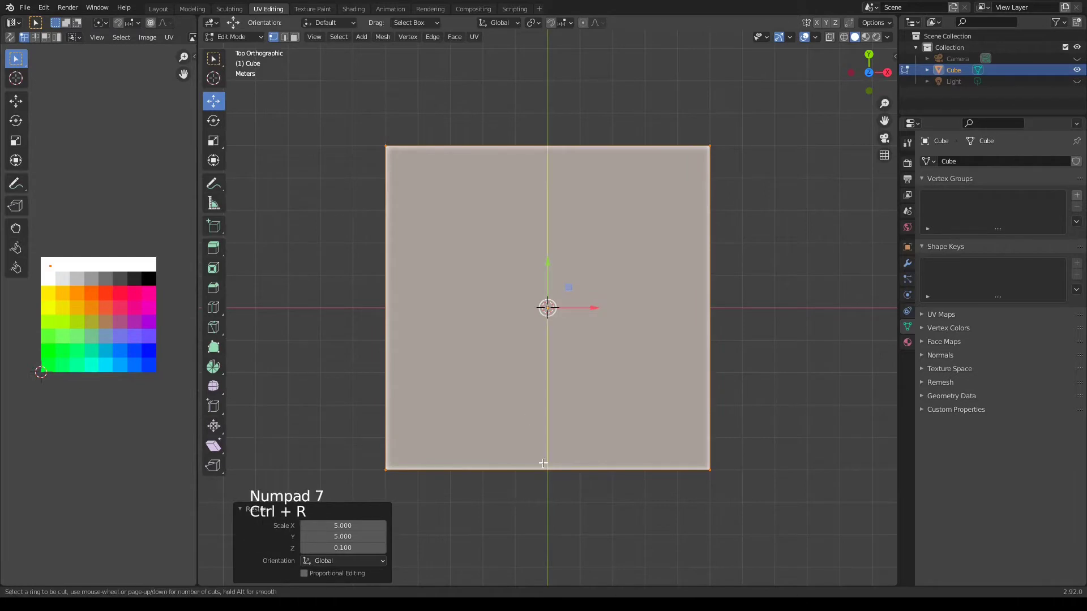
{"action": "left_click", "coordinate": [544, 461]}
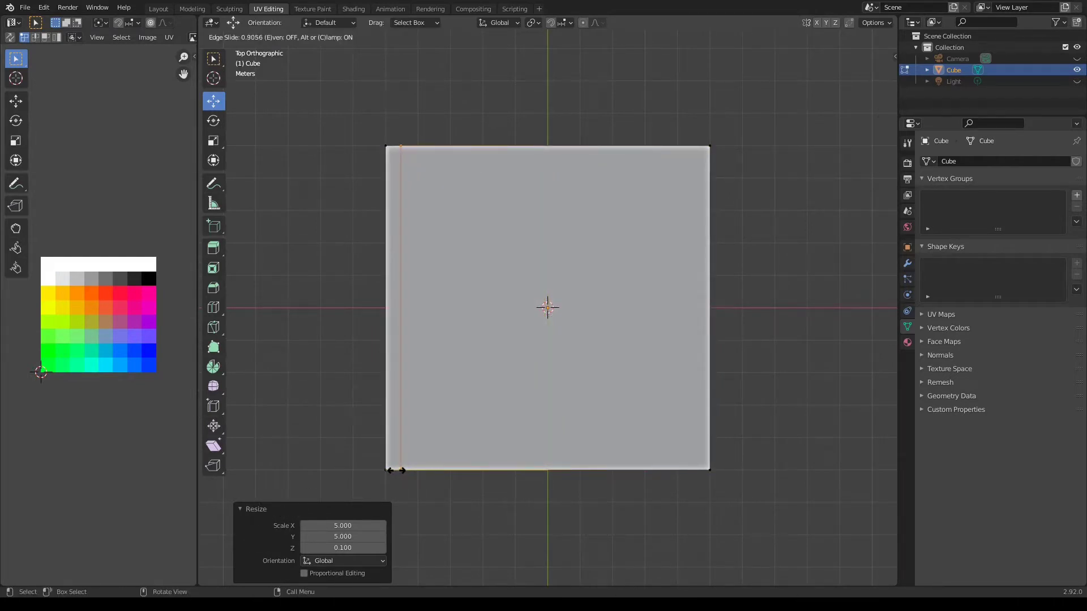
{"action": "left_click", "coordinate": [395, 470]}
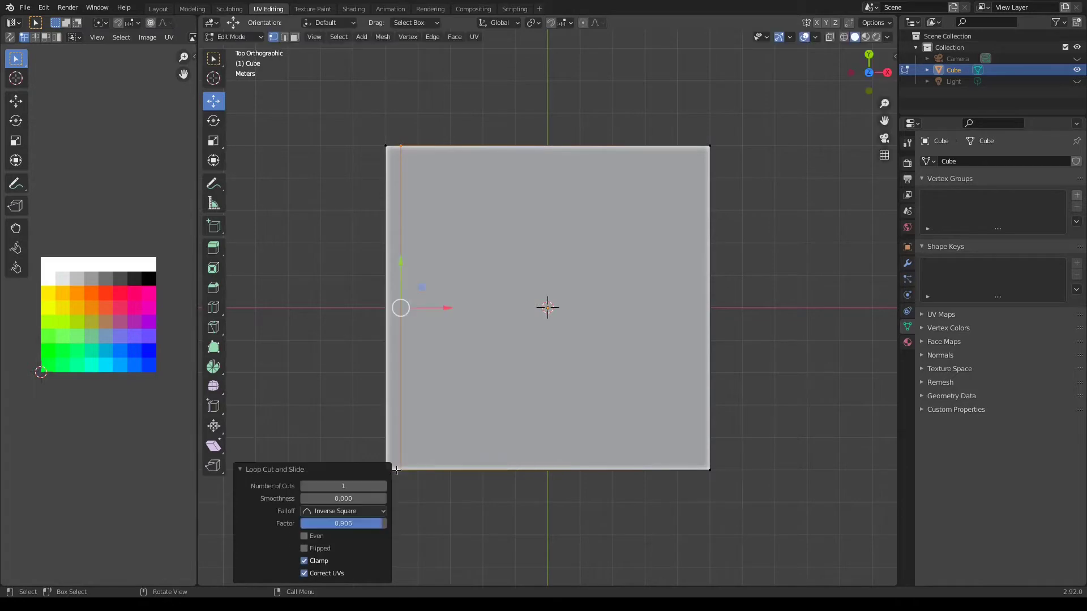
{"action": "key", "text": "ctrl+r"}
{"action": "left_click", "coordinate": [689, 224]}
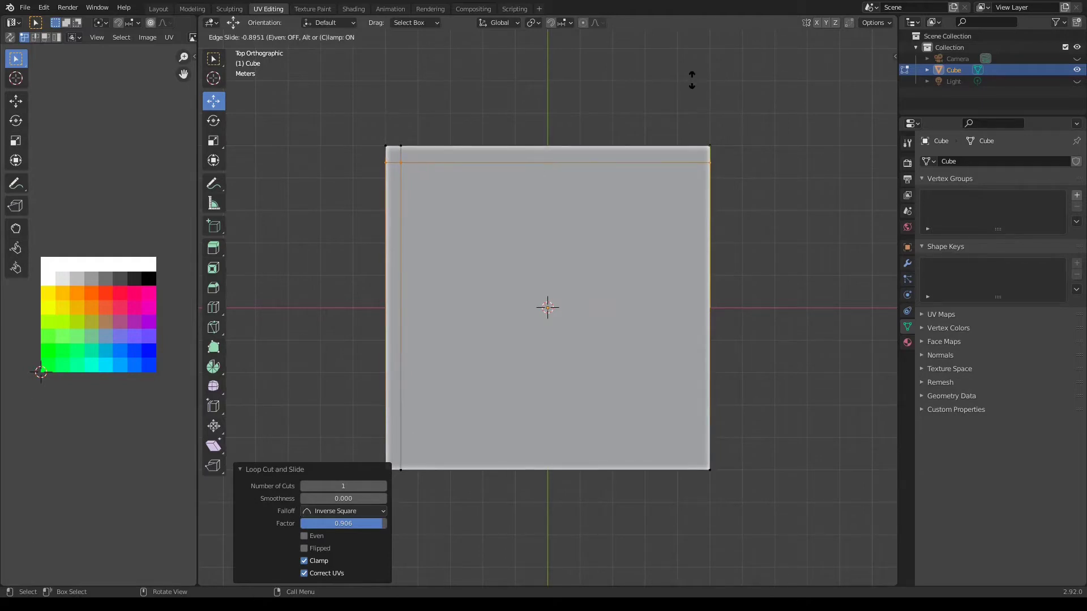
{"action": "left_click", "coordinate": [691, 79]}
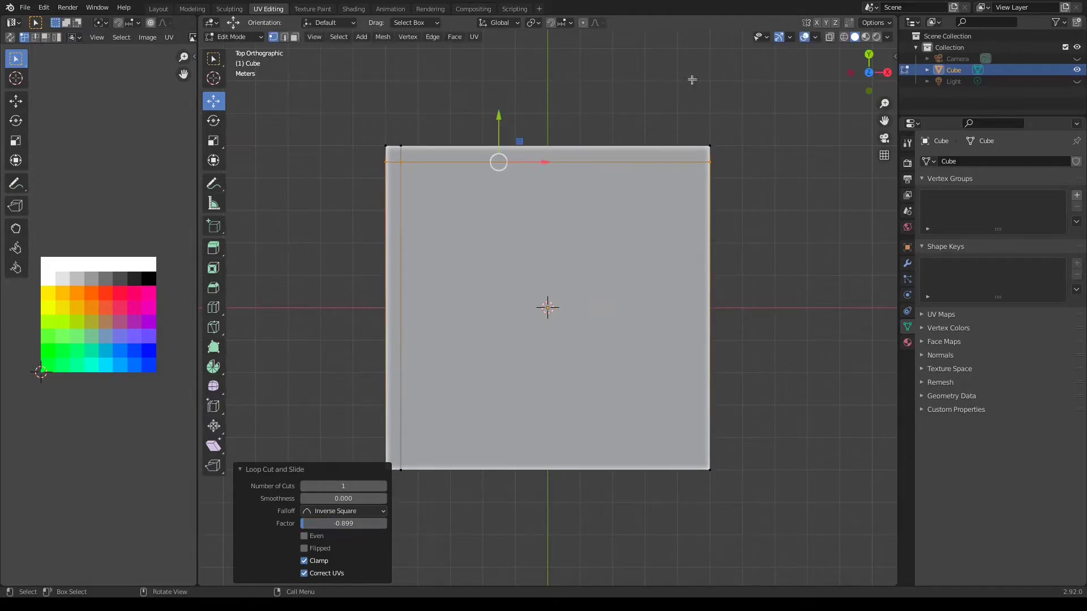
- Extrude the narrow face strips along the slab's -X and +Y edges upward by 5 m to form two walls
{"action": "key", "text": "3"}
{"action": "double_click", "coordinate": [393, 315]}
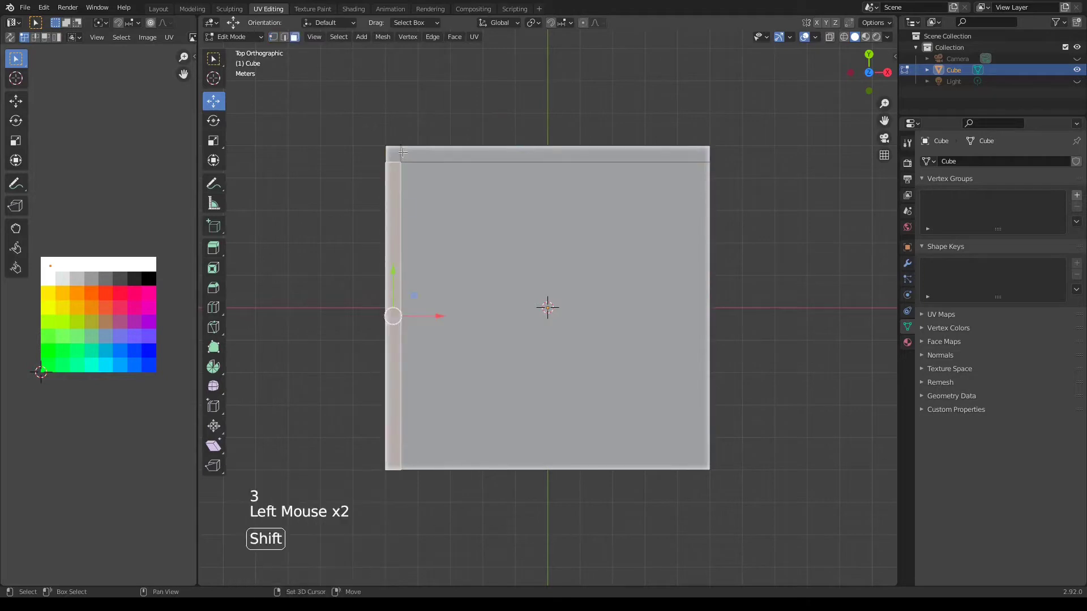
{"action": "double_click", "coordinate": [412, 153], "text": "shift"}
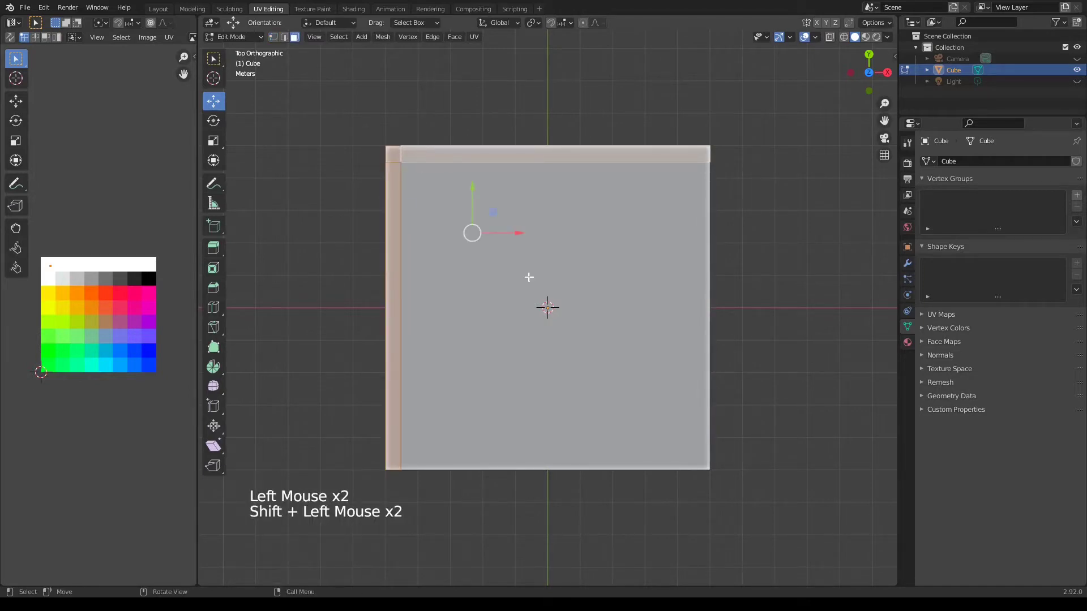
{"action": "middle_click_drag", "start_coordinate": [662, 395], "coordinate": [619, 313]}
{"action": "key", "text": "e"}
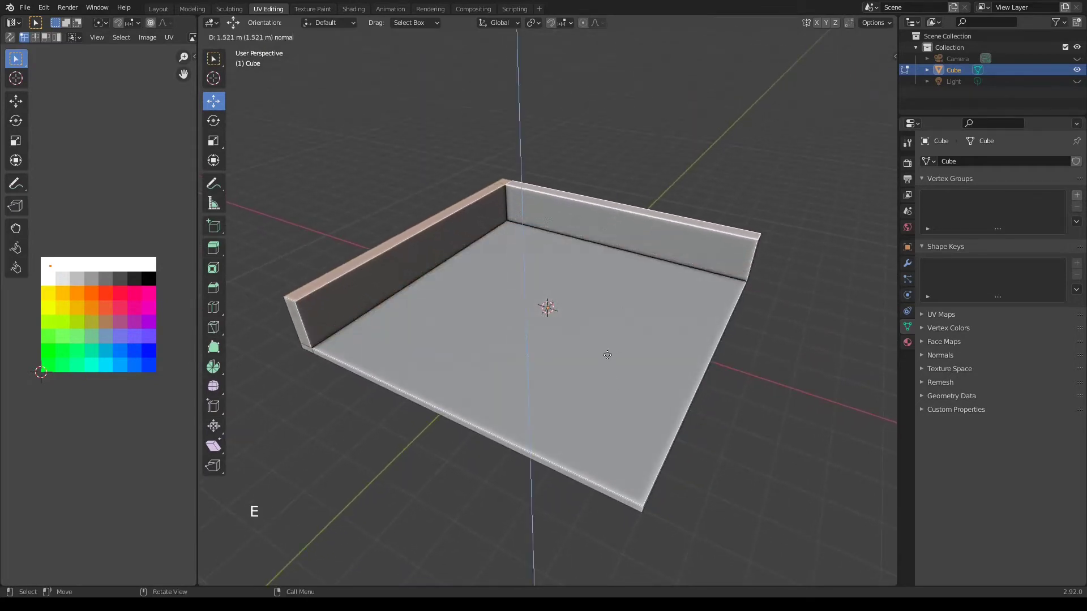
{"action": "left_click", "coordinate": [606, 352]}
{"action": "left_click", "coordinate": [354, 548]}
{"action": "type", "text": "5"}
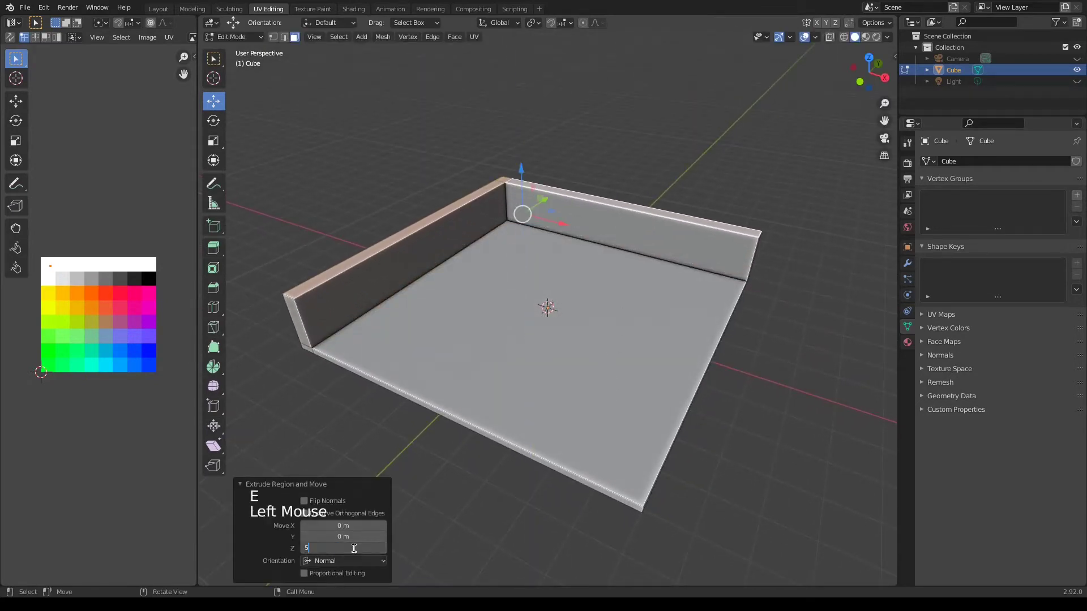
{"action": "key", "text": "Return"}
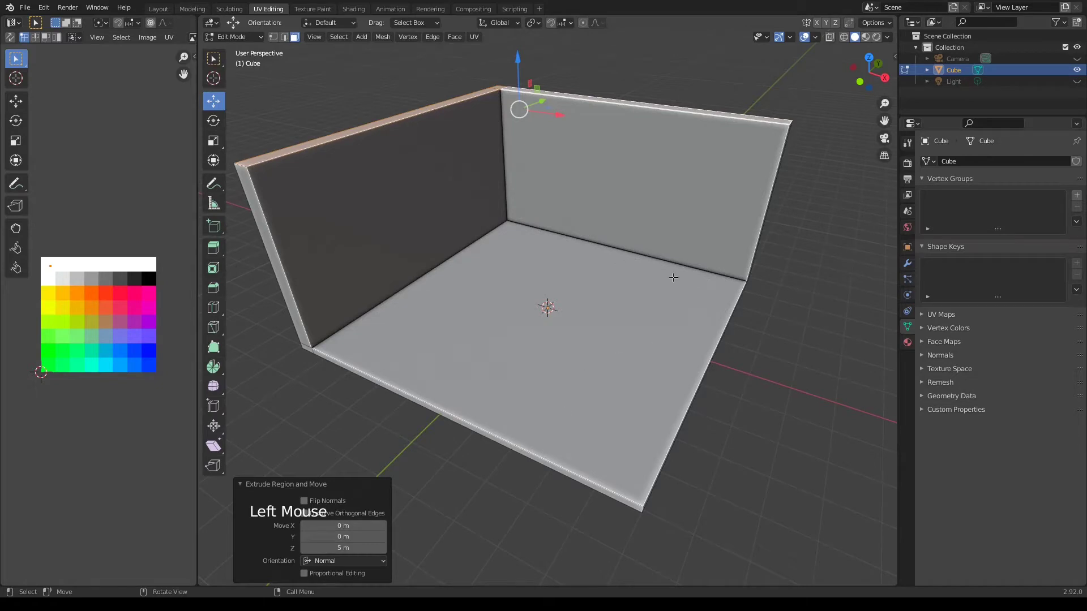
{"action": "middle_click_drag", "start_coordinate": [673, 277], "coordinate": [621, 285]}
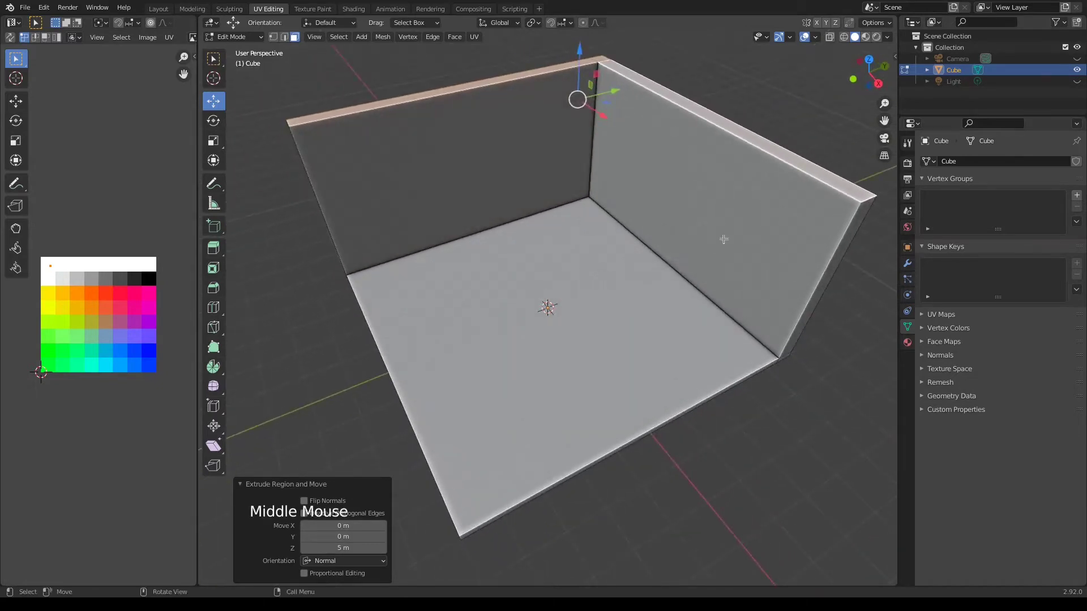
- Duplicate the top face of the +Y wall and offset the copy about -0.52 m along Y, beside the wall's inner side
{"action": "key", "text": "KP_7"}
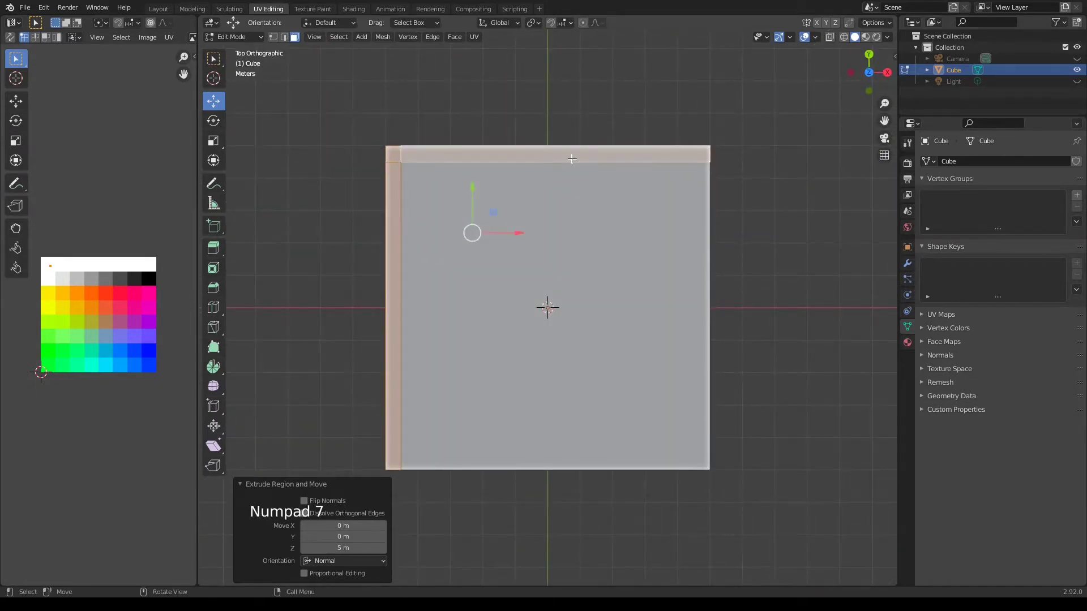
{"action": "left_click", "coordinate": [572, 157]}
{"action": "key", "text": "shift+d"}
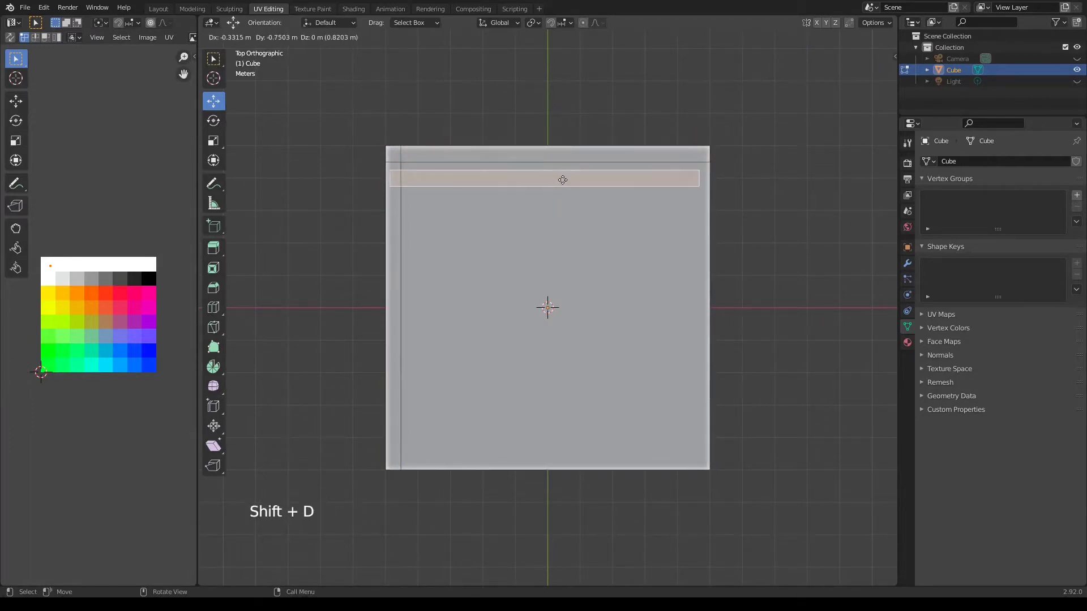
{"action": "key", "text": "ctrl"}
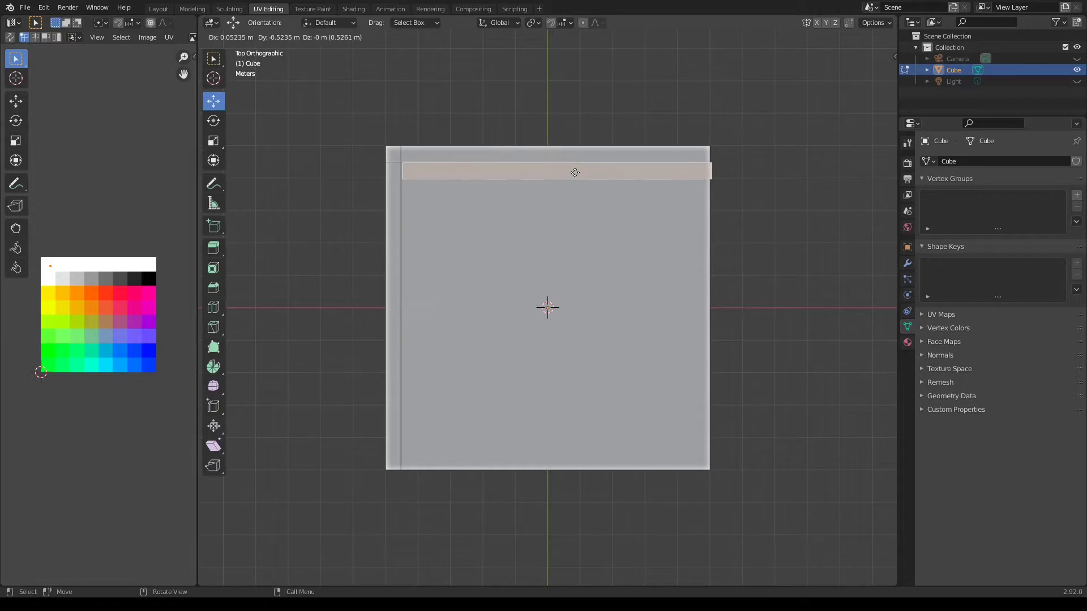
{"action": "key", "text": "y"}
{"action": "left_click", "coordinate": [575, 172]}
- Lower the duplicated face about 1.32 m along Z to shelf height on the +Y wall
{"action": "middle_click_drag", "start_coordinate": [575, 172], "coordinate": [603, 194]}
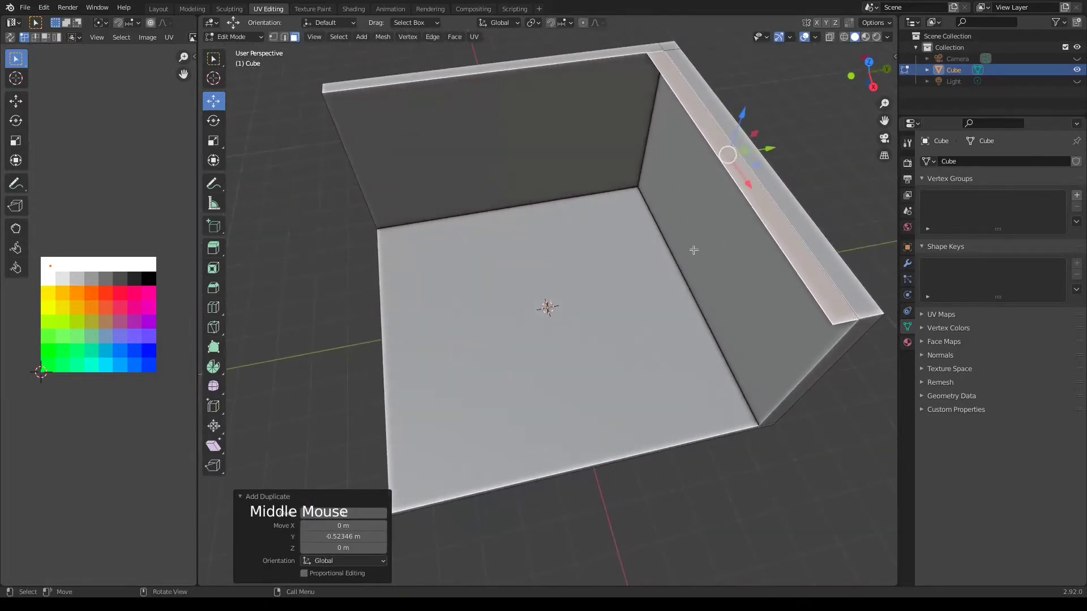
{"action": "scroll", "coordinate": [697, 246], "scroll_direction": "down", "scroll_amount": 1}
{"action": "key", "text": "KP_3"}
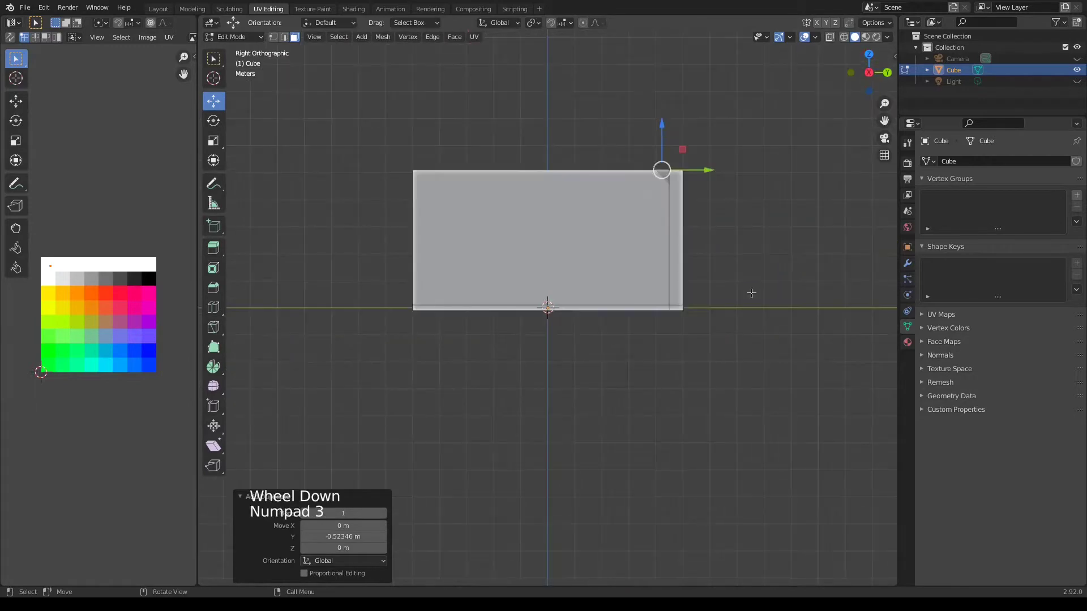
{"action": "mouse_move", "coordinate": [661, 126]}
{"action": "left_mouse_down"}
{"action": "mouse_move", "coordinate": [669, 185]}
{"action": "mouse_move", "coordinate": [670, 163]}
{"action": "left_mouse_up"}
- Extrude the lowered face about 0.17 m to give the shelf thickness
{"action": "scroll", "coordinate": [667, 202], "scroll_direction": "up", "scroll_amount": 4}
{"action": "middle_click_drag", "start_coordinate": [667, 202], "coordinate": [502, 282], "text": "shift"}
{"action": "scroll", "coordinate": [597, 208], "scroll_direction": "up", "scroll_amount": 1}
{"action": "key", "text": "e"}
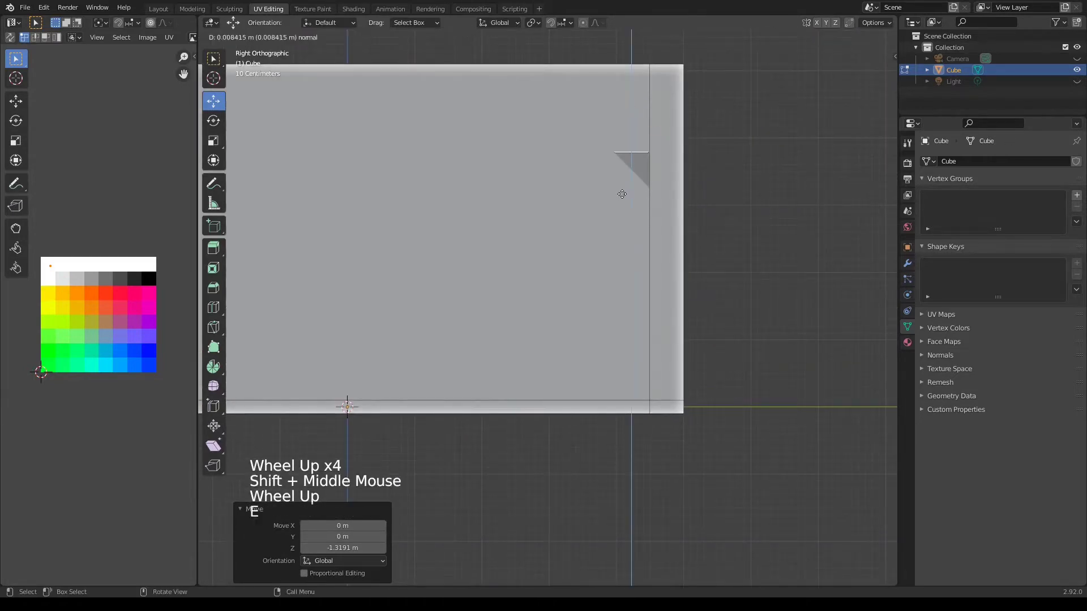
{"action": "left_click", "coordinate": [623, 183]}
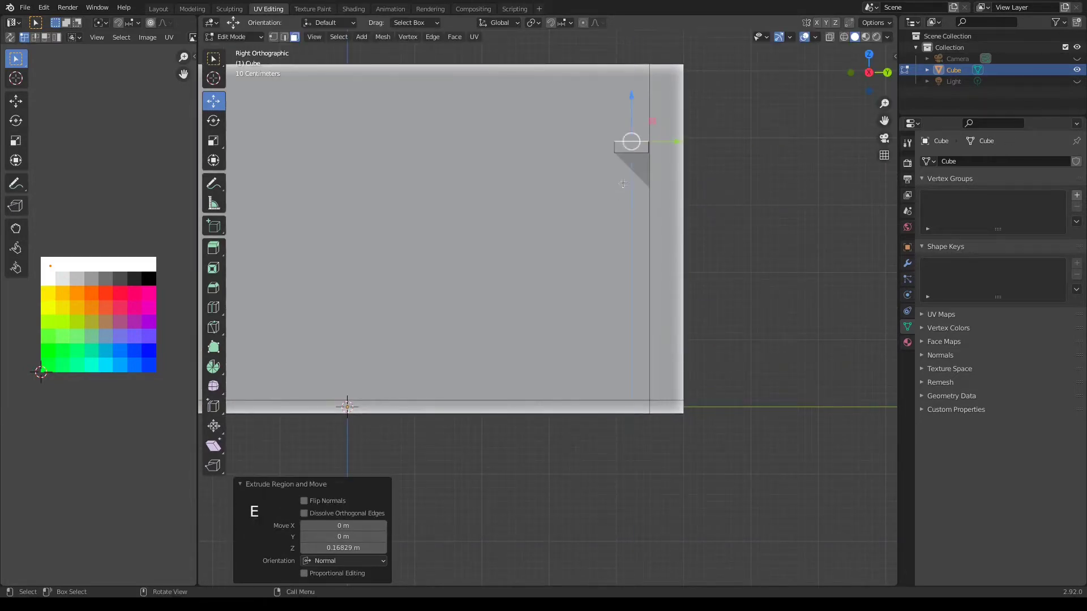
- Shift the whole shelf about 0.04 m into the +Y wall and extend its front face outward about 0.05 m
{"action": "key", "text": "l"}
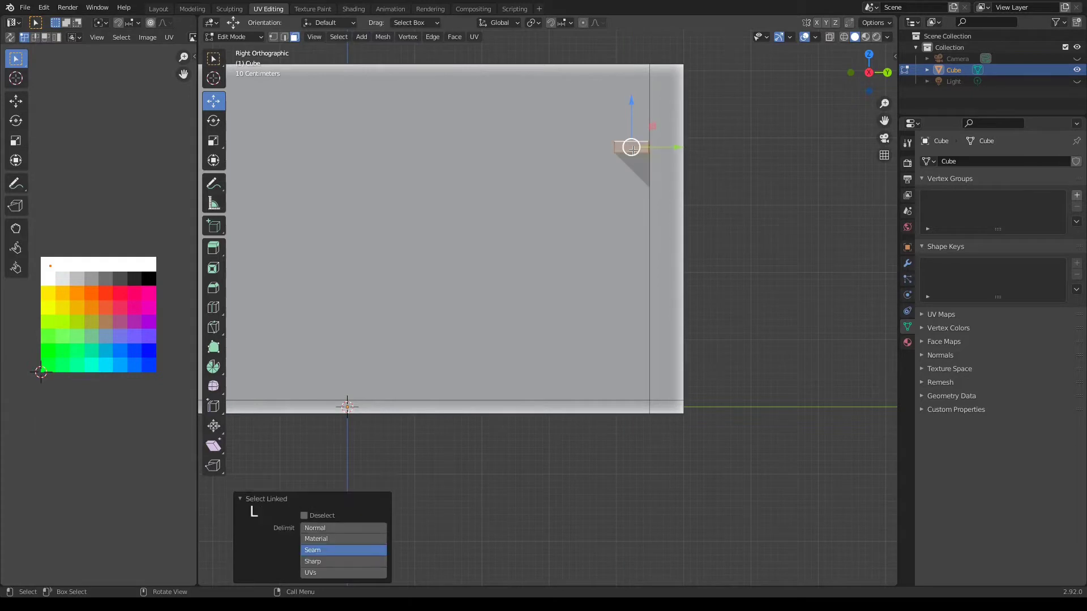
{"action": "left_click_drag", "start_coordinate": [682, 147], "coordinate": [685, 148]}
{"action": "middle_click_drag", "start_coordinate": [652, 156], "coordinate": [643, 138]}
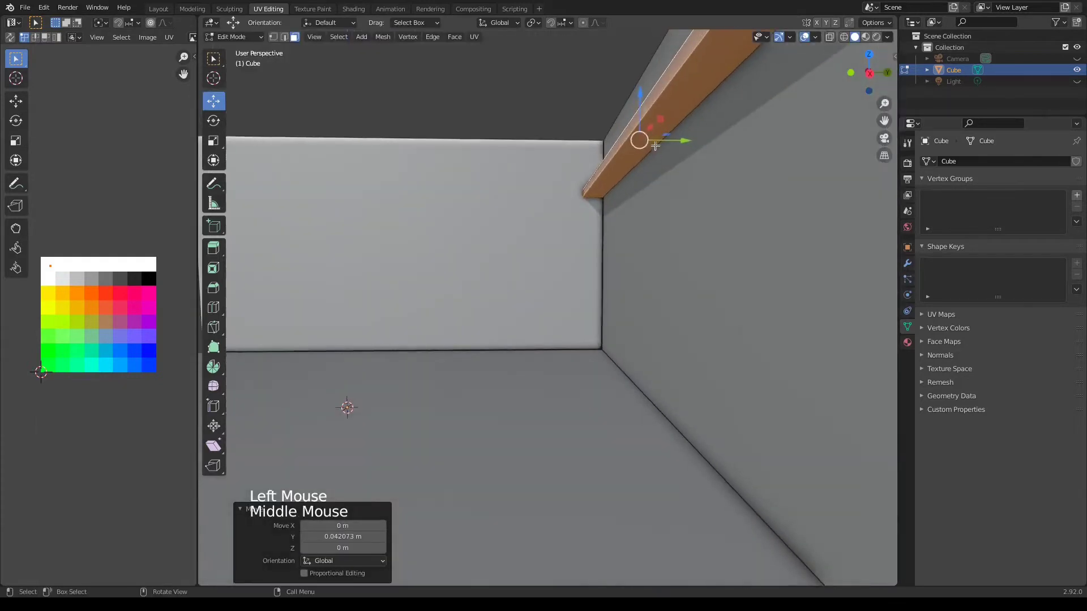
{"action": "left_click", "coordinate": [660, 91]}
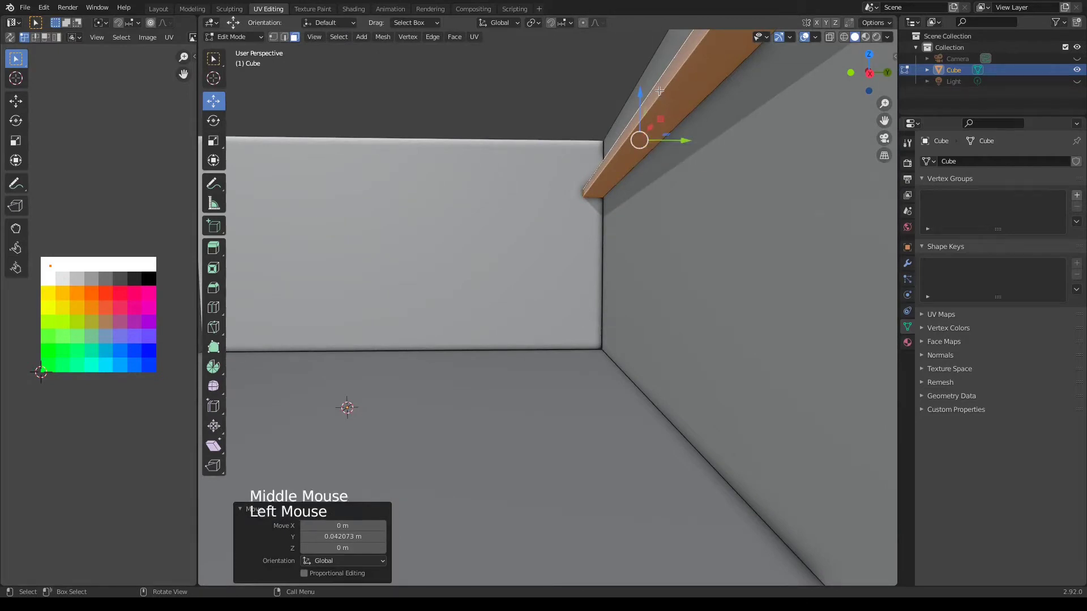
{"action": "key", "text": "KP_3"}
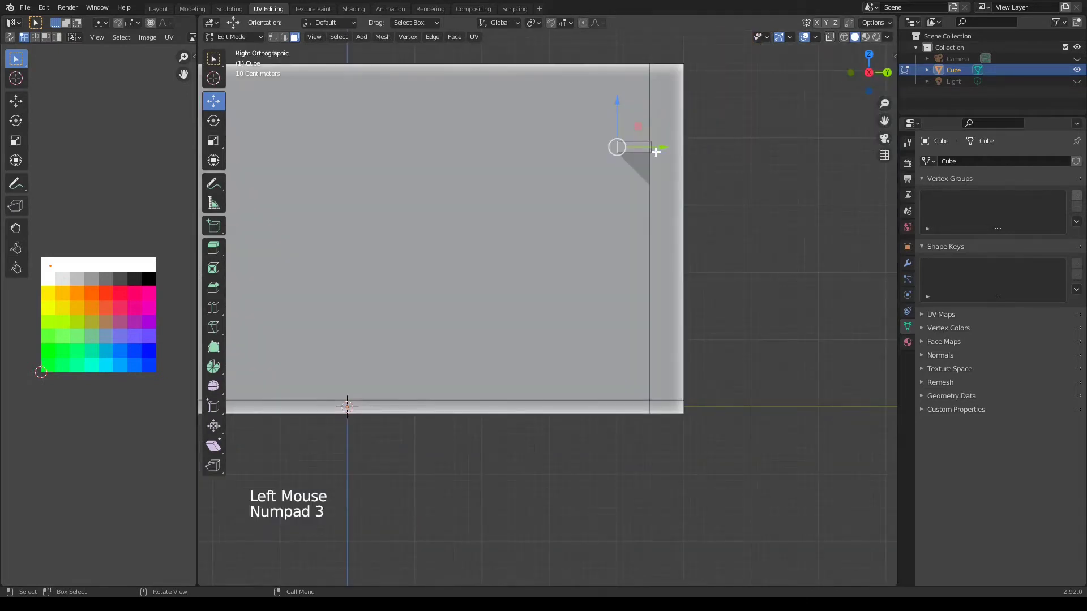
{"action": "left_click_drag", "start_coordinate": [661, 148], "coordinate": [657, 147]}
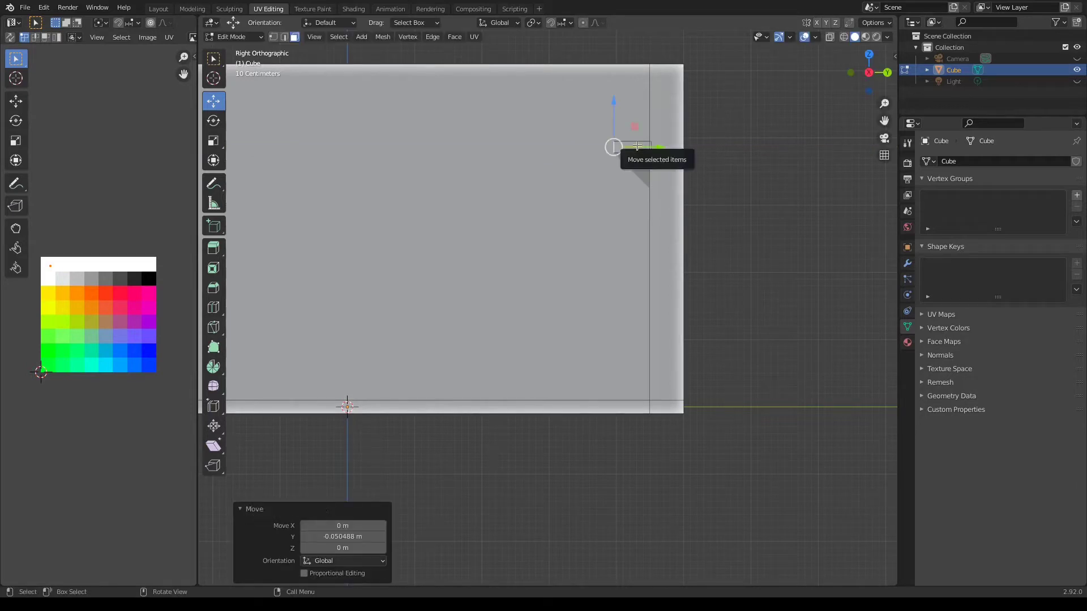
- Duplicate the shelf about 1.26 m straight down, and duplicate that copy another 0.82 m down for a third shelf
{"action": "key", "text": "l"}
{"action": "key", "text": "shift+d"}
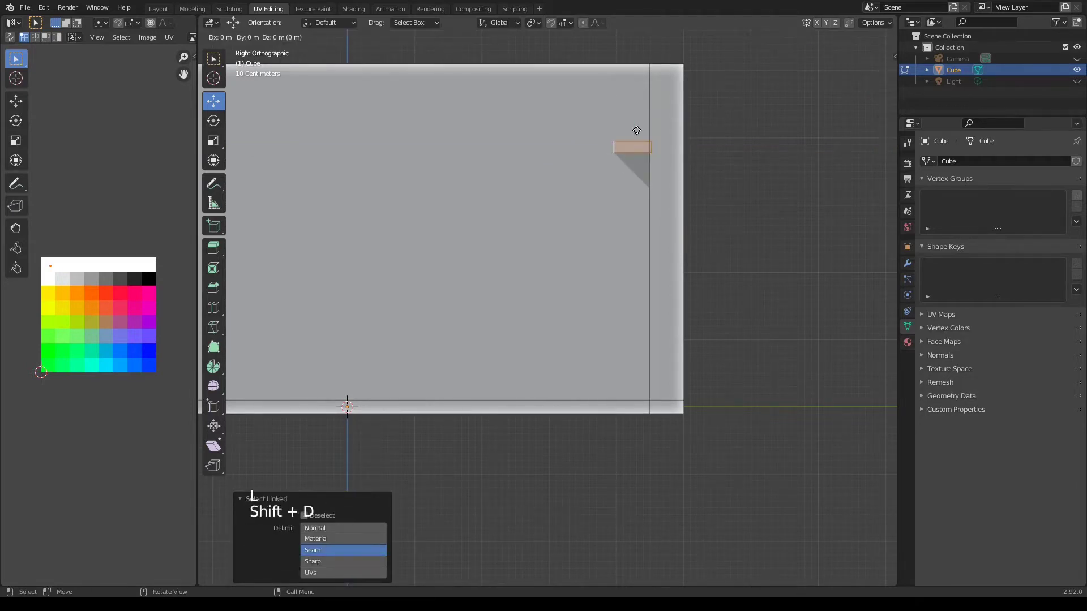
{"action": "key", "text": "z"}
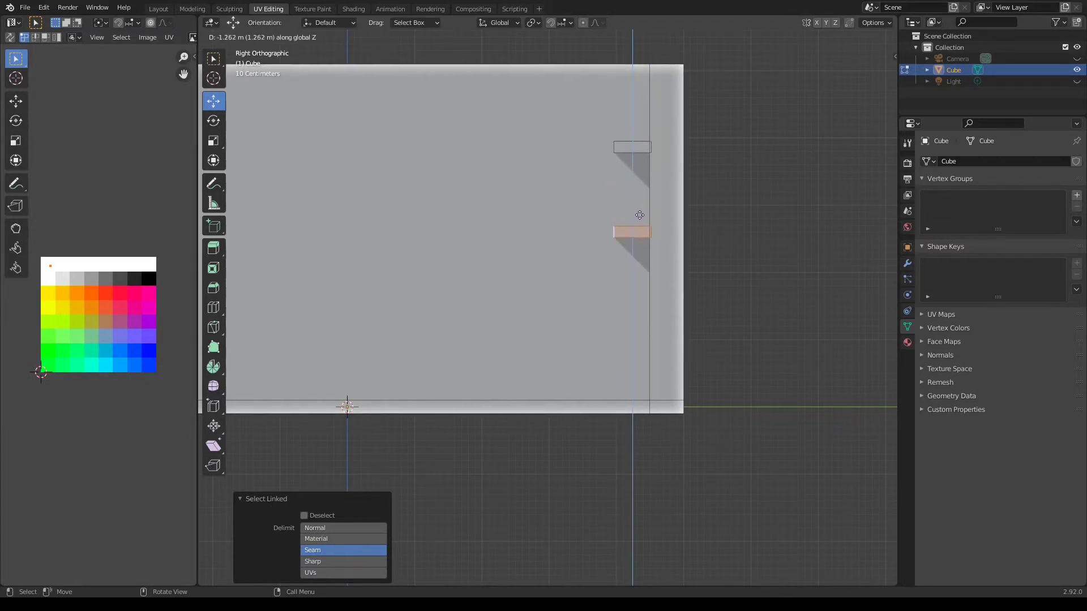
{"action": "left_click", "coordinate": [640, 215]}
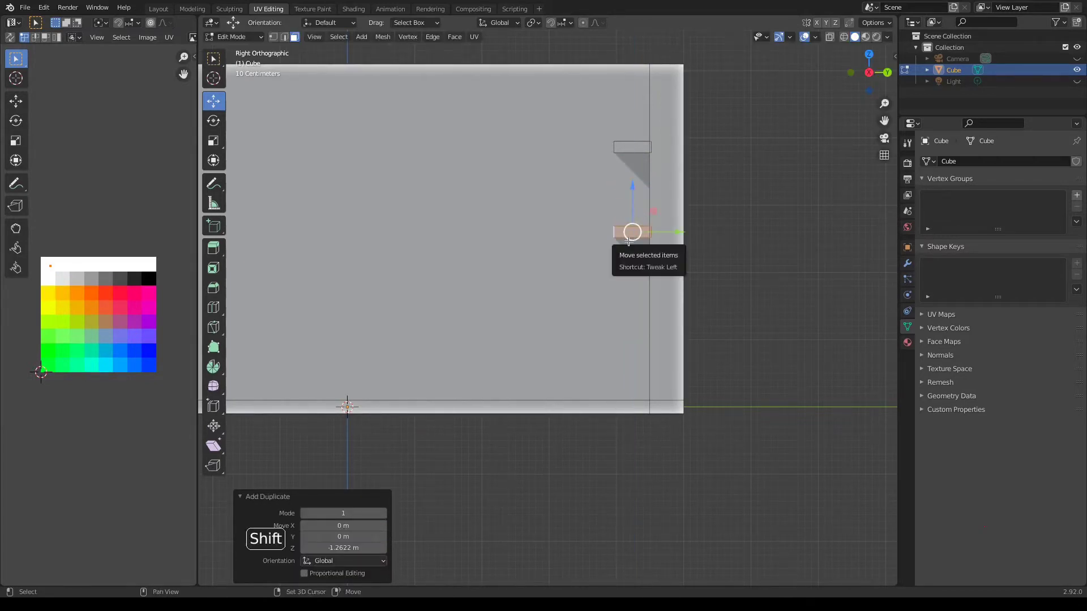
{"action": "key", "text": "shift+d"}
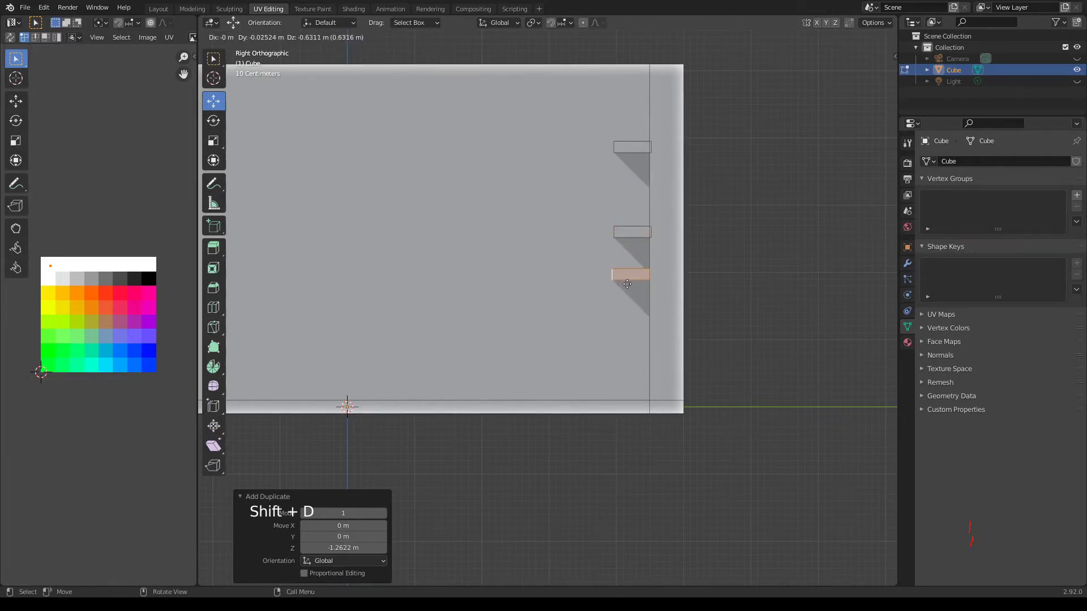
{"action": "key", "text": "z"}
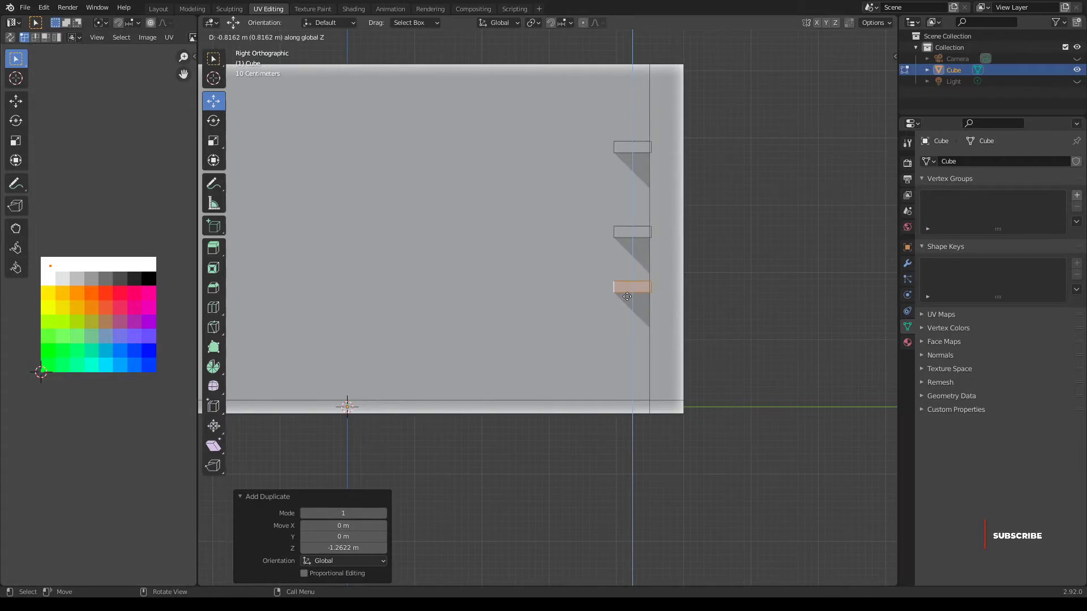
{"action": "left_click", "coordinate": [627, 297]}
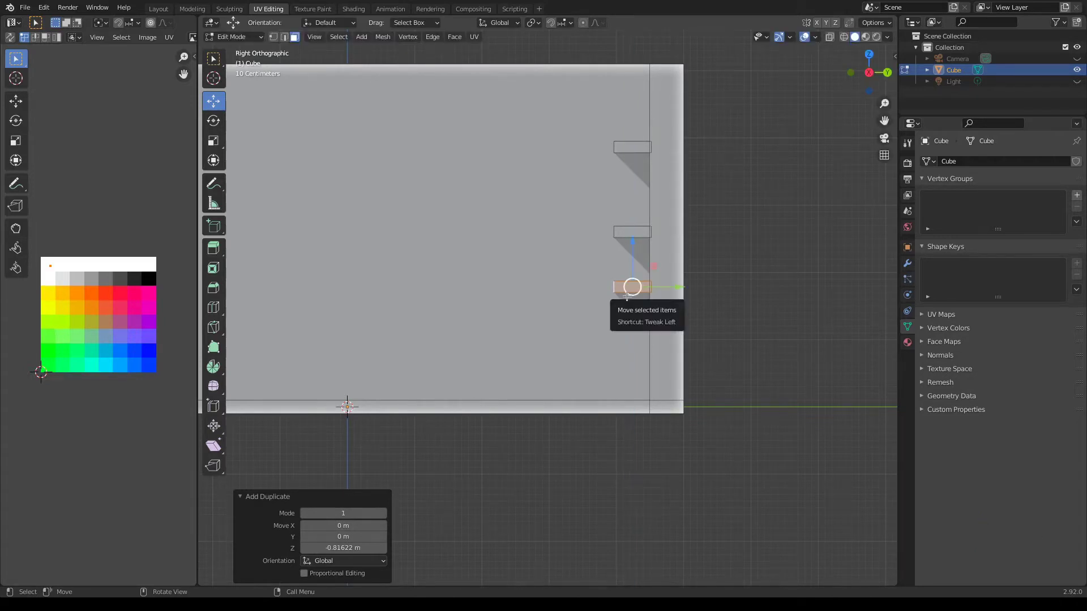
- Move the whole lowest shelf slightly outward along Y to sit flush with the wall face, leaving snapping off
{"action": "scroll", "coordinate": [645, 306], "scroll_direction": "up", "scroll_amount": 2}
{"action": "middle_click_drag", "start_coordinate": [672, 344], "coordinate": [677, 340]}
{"action": "scroll", "coordinate": [677, 339], "scroll_direction": "down", "scroll_amount": 3}
{"action": "key", "text": "shift+Tab"}
{"action": "scroll", "coordinate": [677, 334], "scroll_direction": "up", "scroll_amount": 2}
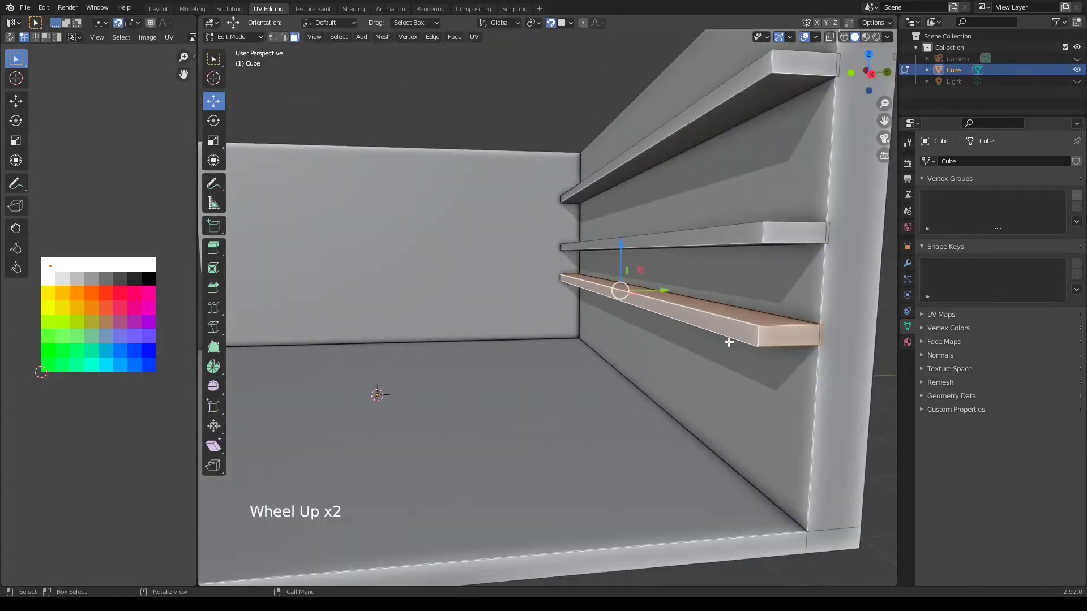
{"action": "left_click", "coordinate": [668, 310]}
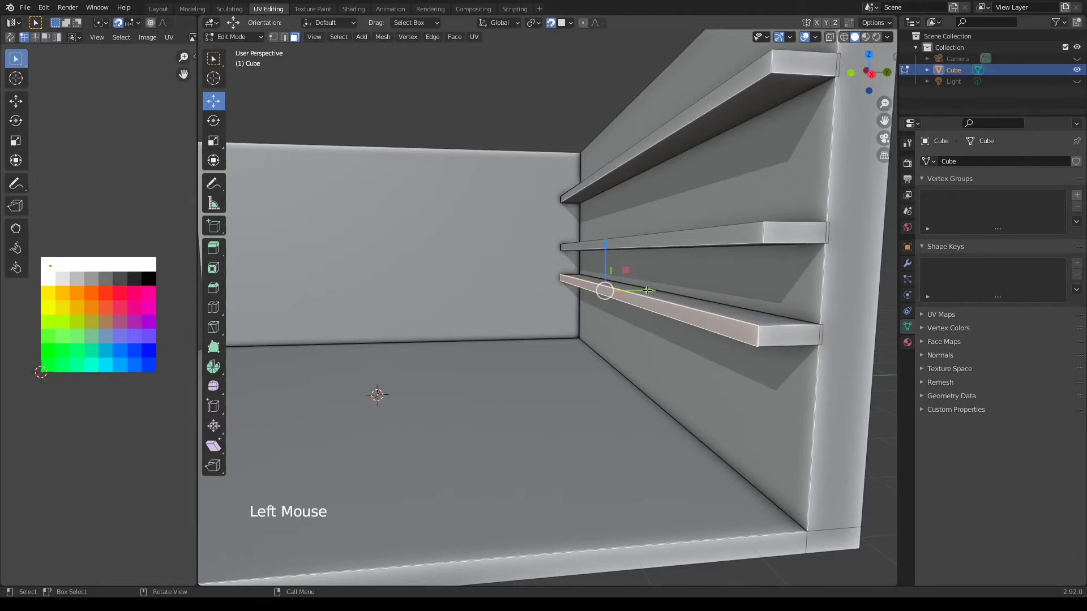
{"action": "middle_click_drag", "start_coordinate": [648, 291], "coordinate": [693, 310]}
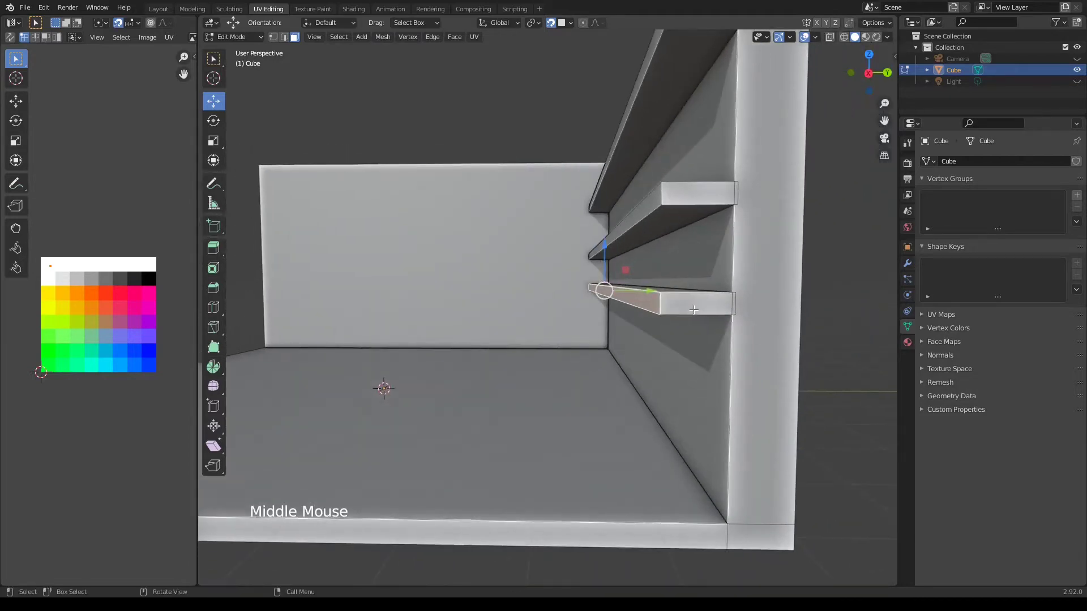
{"action": "key", "text": "l"}
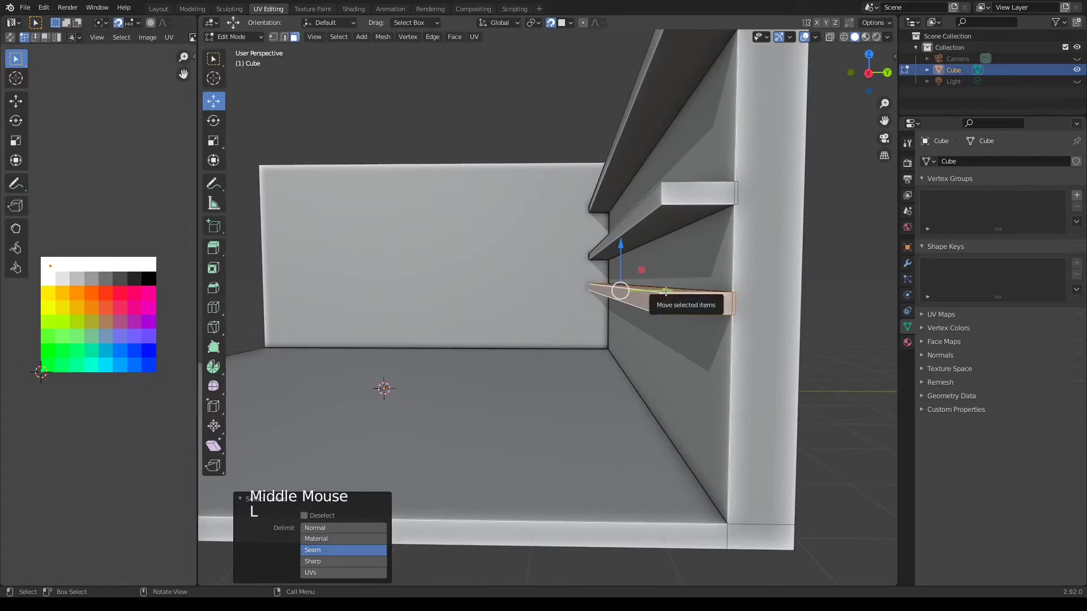
{"action": "left_click_drag", "start_coordinate": [665, 284], "coordinate": [660, 288]}
{"action": "key", "text": "ctrl+z"}
{"action": "key", "text": "shift+Tab"}
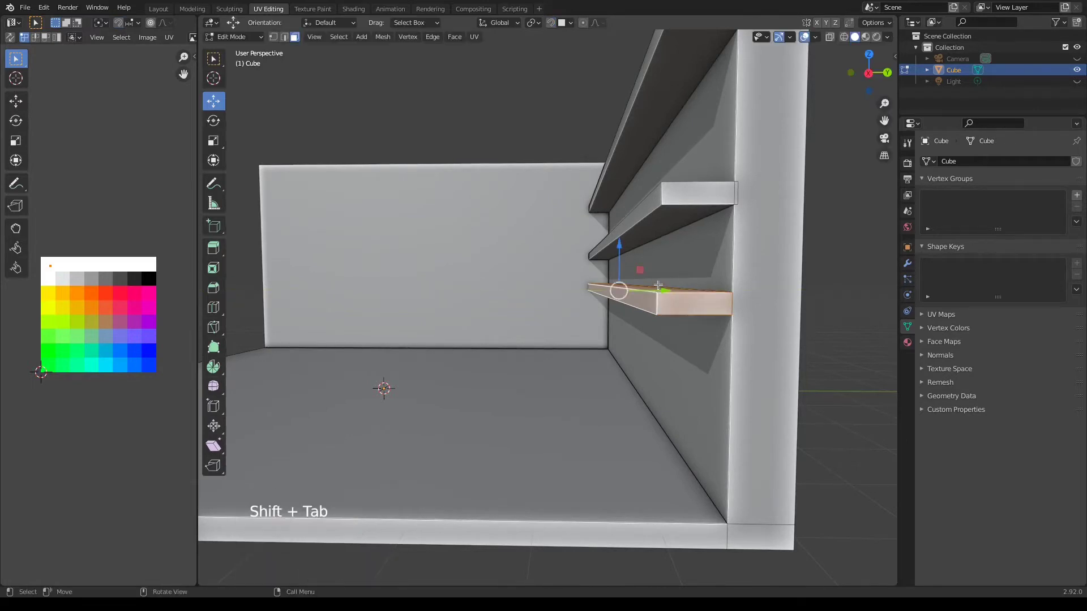
- Pull the front face of the lowest shelf about 0.82 m outward along negative Y to make it deeper
{"action": "left_click", "coordinate": [616, 309]}
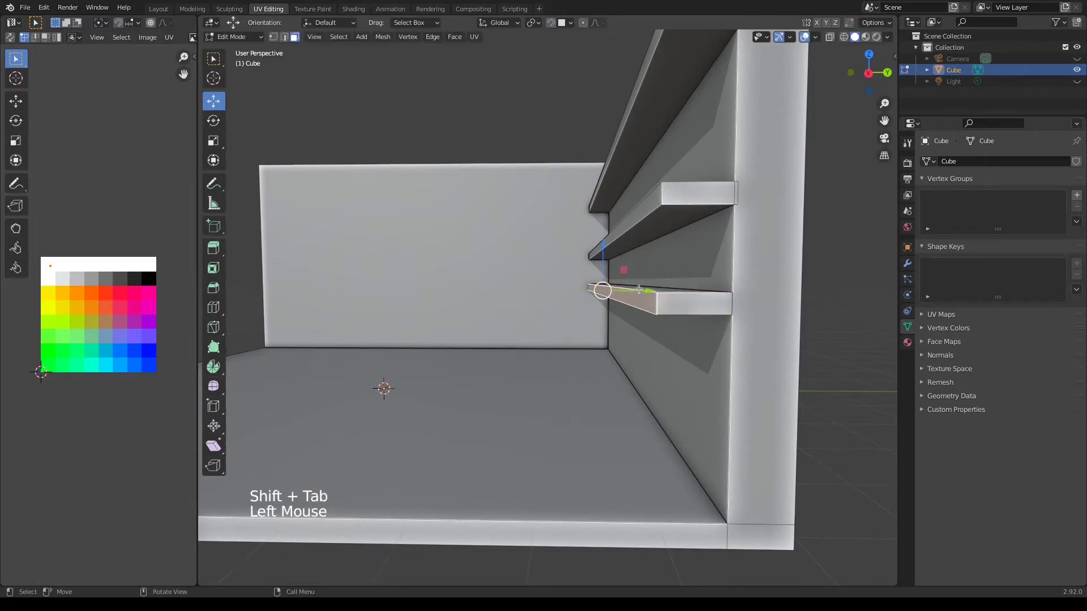
{"action": "left_click_drag", "start_coordinate": [647, 292], "coordinate": [597, 300]}
{"action": "key", "text": "KP_7"}
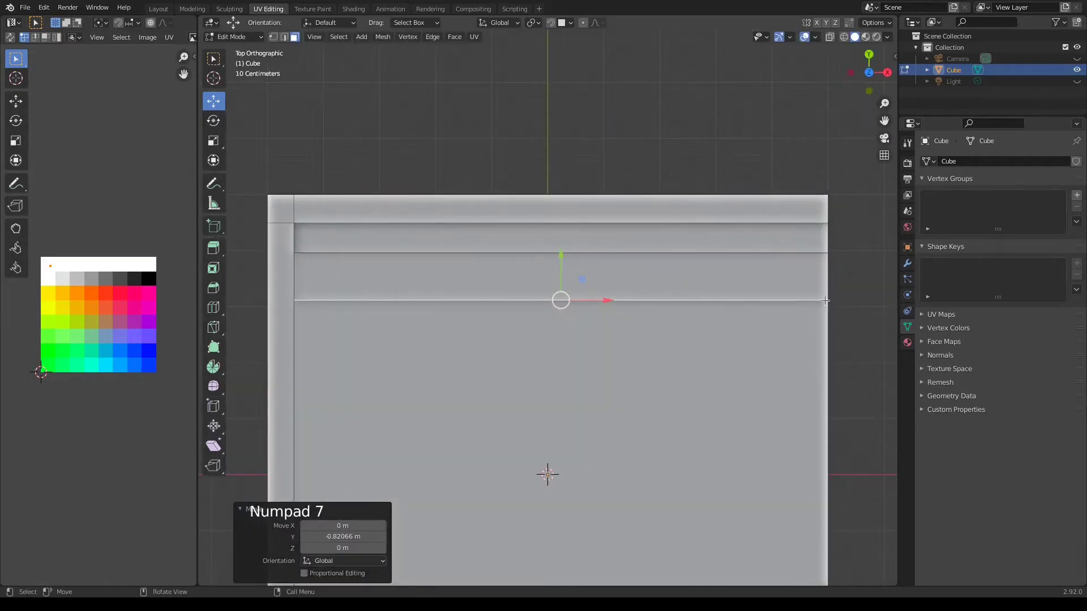
{"action": "middle_click_drag", "start_coordinate": [597, 300], "coordinate": [722, 202]}
{"action": "middle_click_drag", "start_coordinate": [808, 373], "coordinate": [738, 269]}
- Turn snapping on and lower the underside of the lowest shelf about 1.6 m along Z to the floor, forming a cabinet block
{"action": "left_click", "coordinate": [670, 180]}
{"action": "key", "text": "KP_1"}
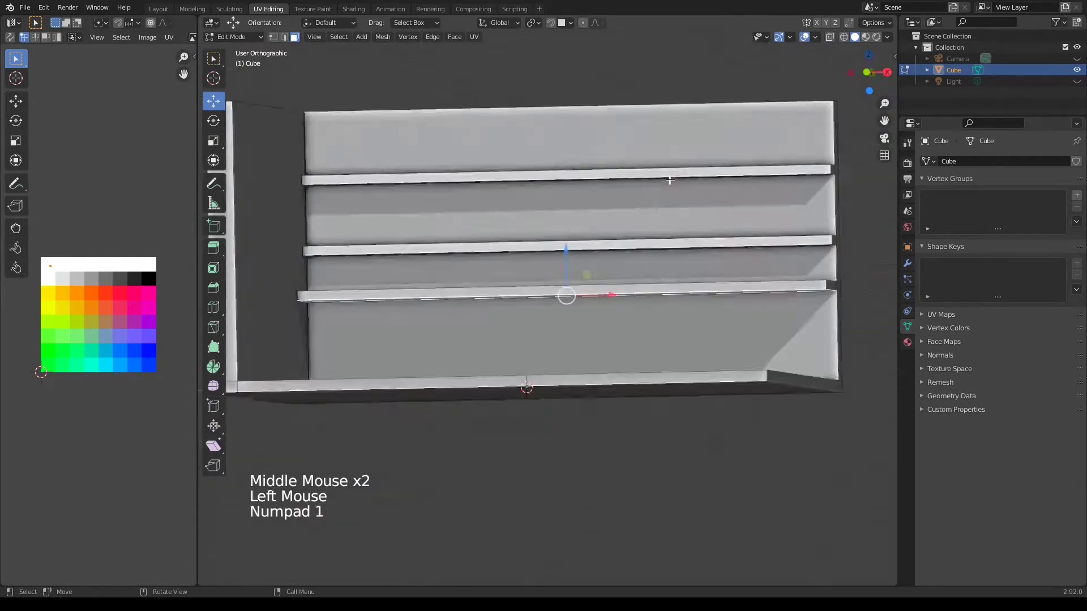
{"action": "middle_click_drag", "start_coordinate": [677, 342], "coordinate": [638, 375]}
{"action": "scroll", "coordinate": [708, 373], "scroll_direction": "down", "scroll_amount": 3}
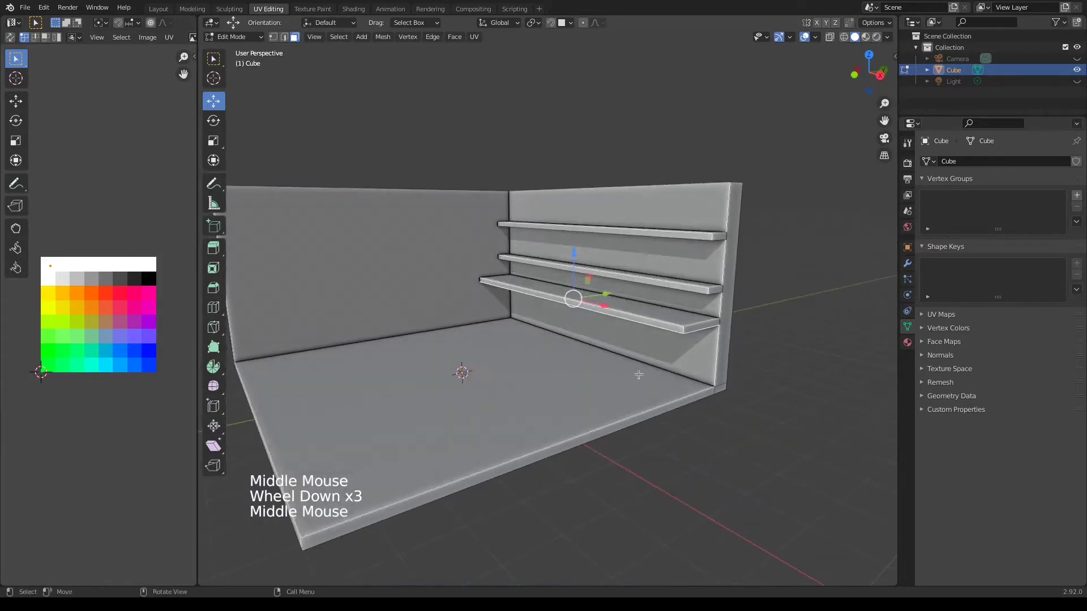
{"action": "key", "text": "g"}
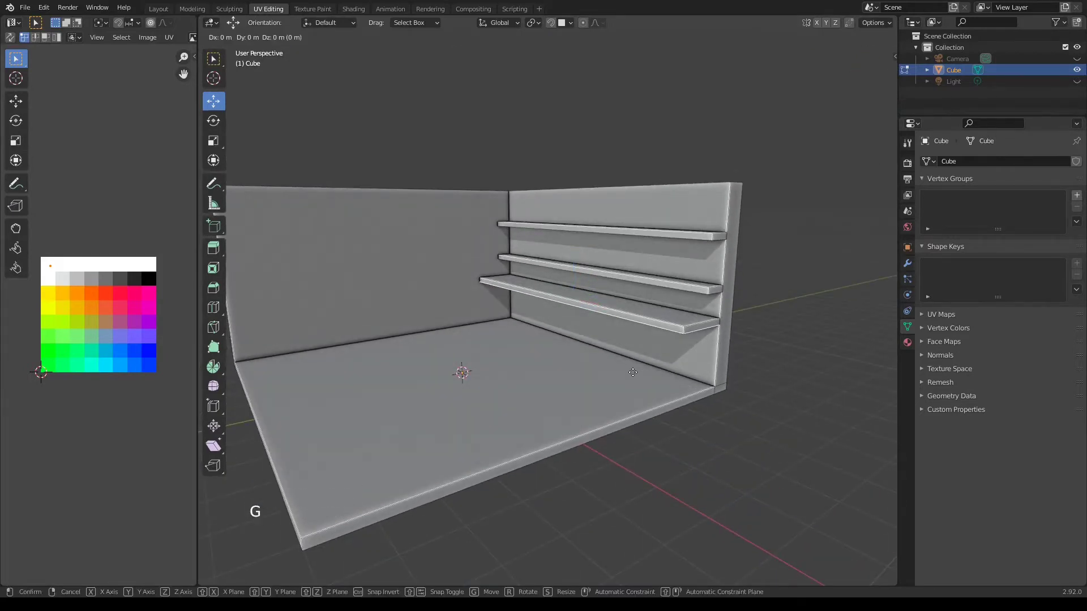
{"action": "right_click", "coordinate": [633, 372]}
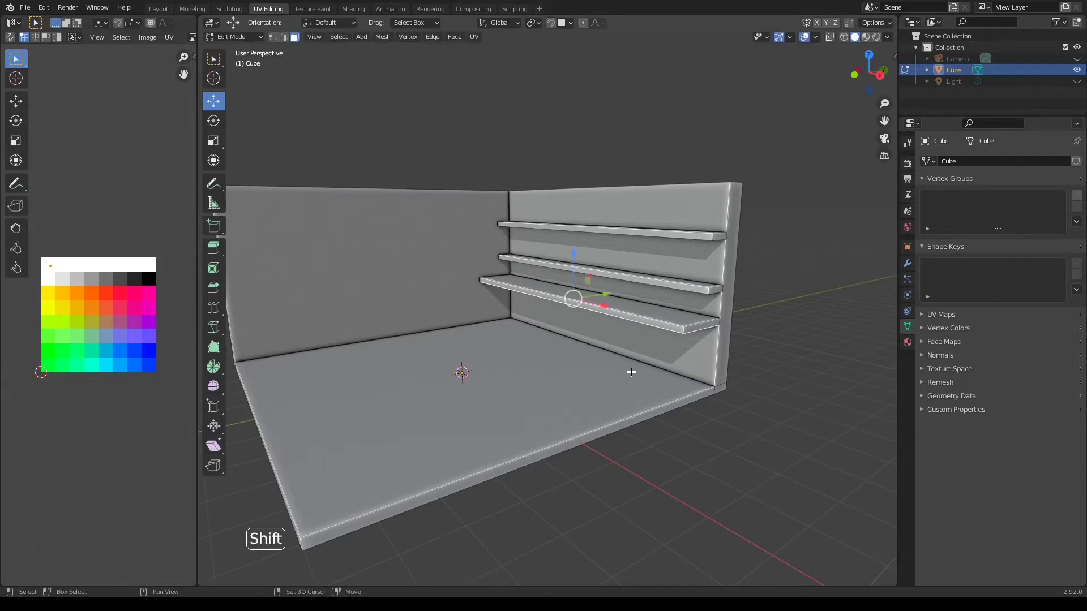
{"action": "key", "text": "shift+Tab"}
{"action": "key", "text": "g"}
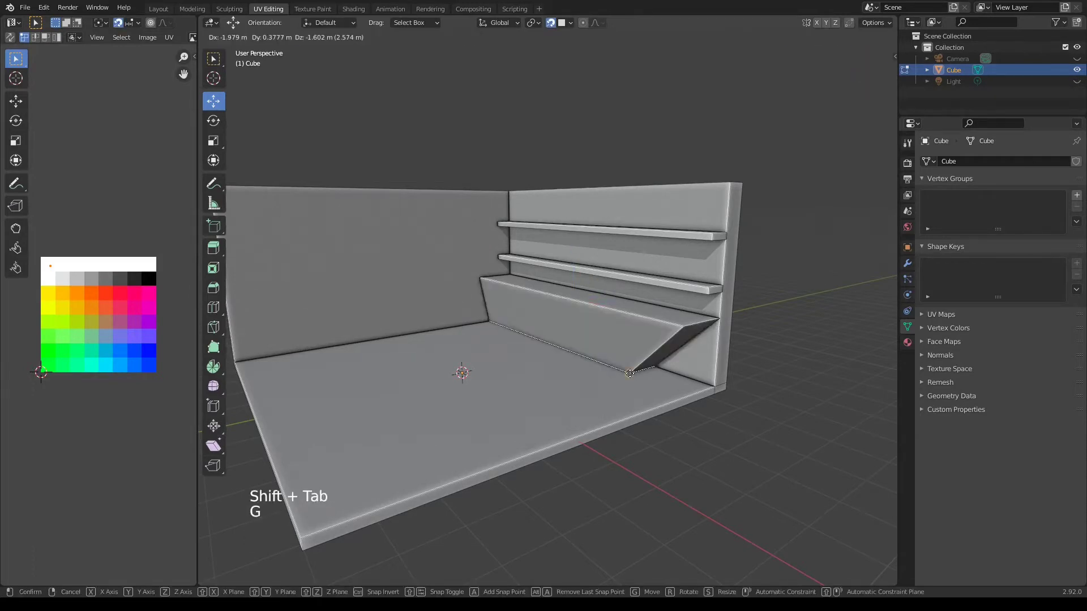
{"action": "key", "text": "z"}
{"action": "left_click", "coordinate": [629, 374]}
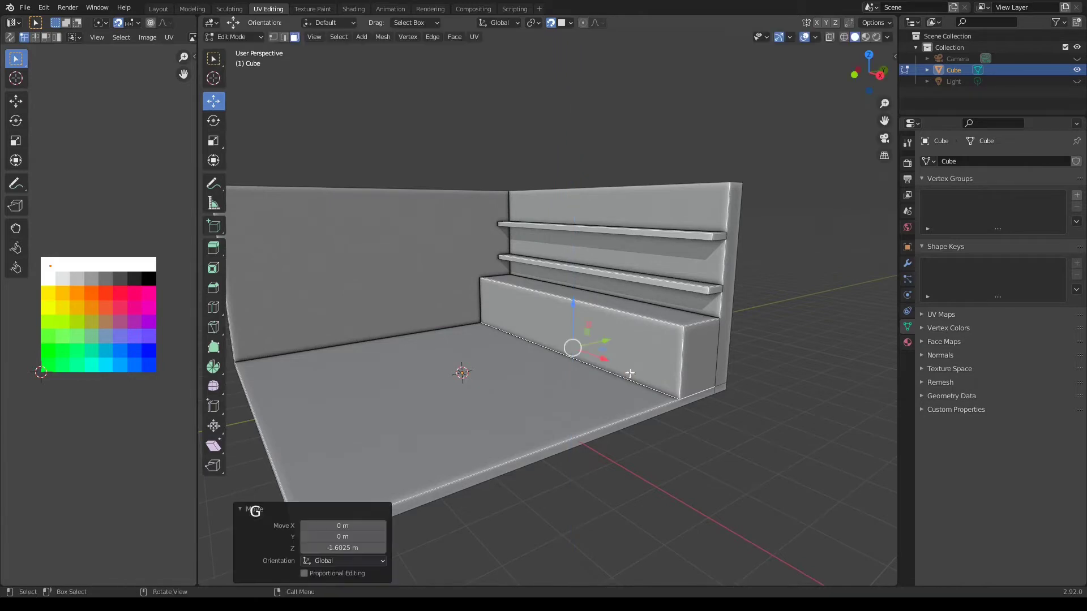
{"action": "left_click", "coordinate": [670, 401]}
{"action": "middle_click_drag", "start_coordinate": [671, 402], "coordinate": [663, 414]}
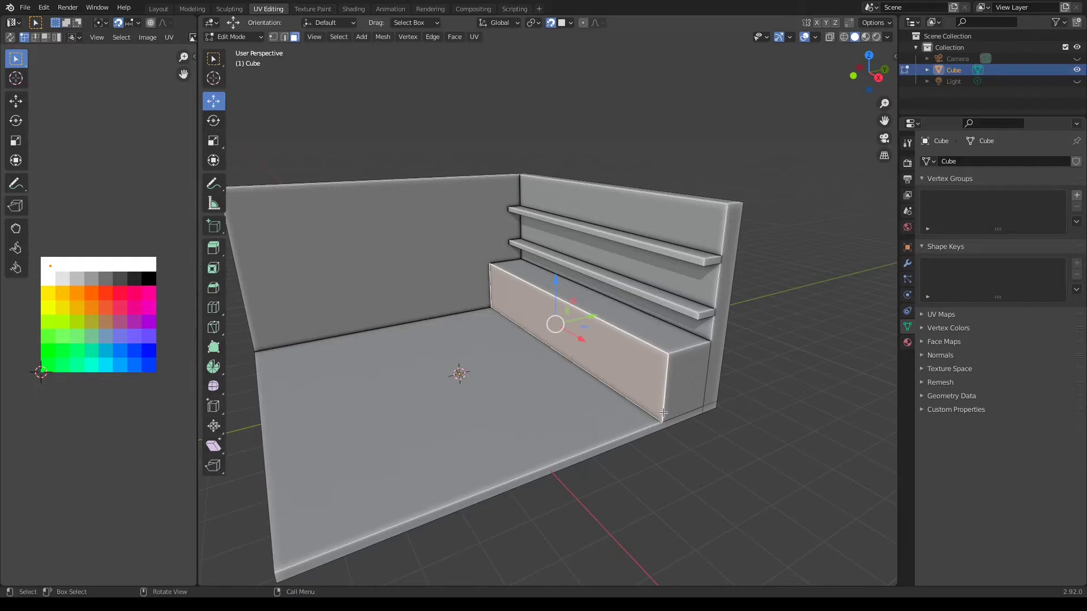
{"action": "scroll", "coordinate": [620, 371], "scroll_direction": "up", "scroll_amount": 1}
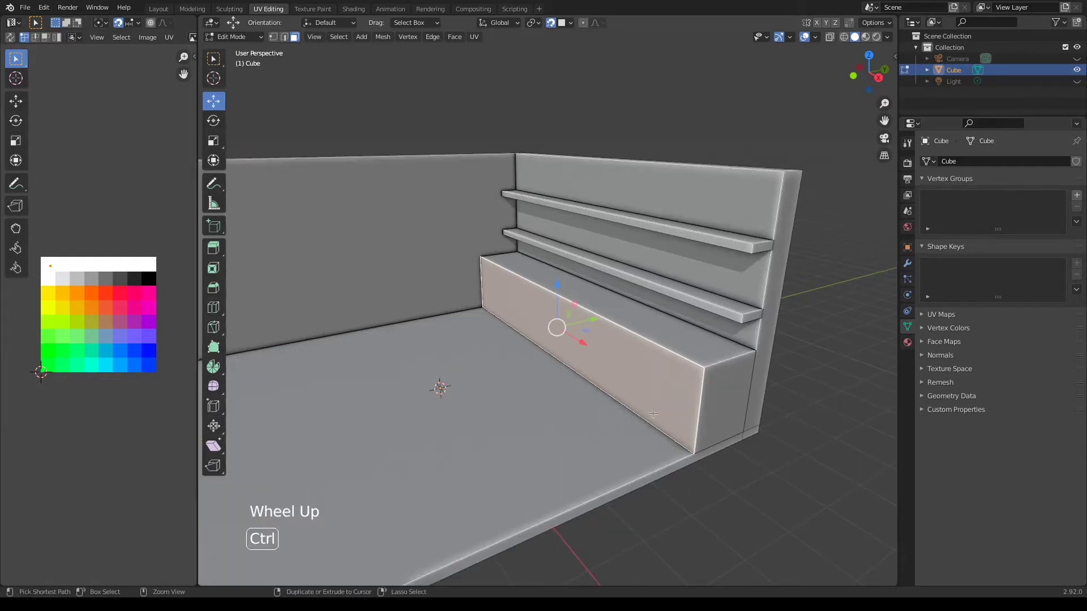
{"action": "key", "text": "ctrl+z"}
{"action": "left_click_drag", "start_coordinate": [579, 313], "coordinate": [578, 310]}
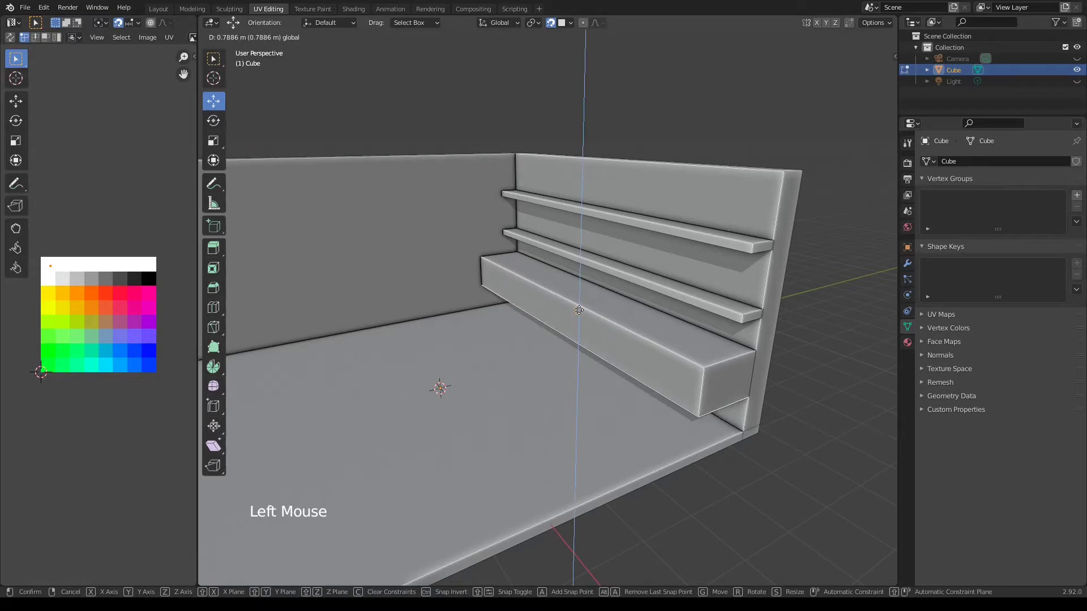
{"action": "left_click_drag", "start_coordinate": [578, 310], "coordinate": [579, 303]}
{"action": "key", "text": "ctrl+z"}
- Turn snapping off and raise the cabinet block's bottom face about 0.13 m off the floor
{"action": "key", "text": "shift+Tab"}
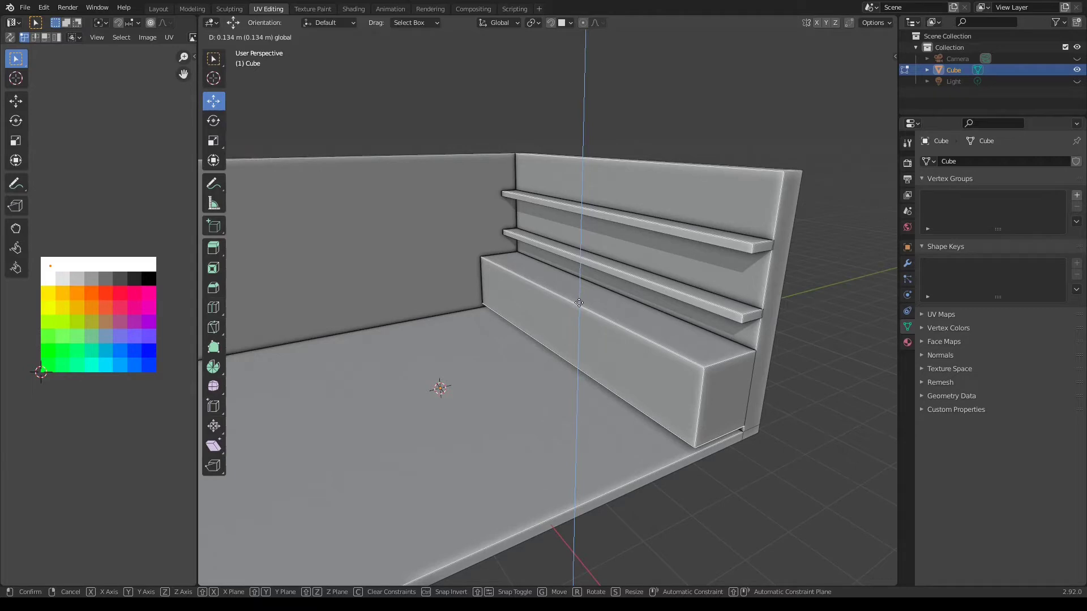
{"action": "left_click_drag", "start_coordinate": [578, 302], "coordinate": [578, 302]}
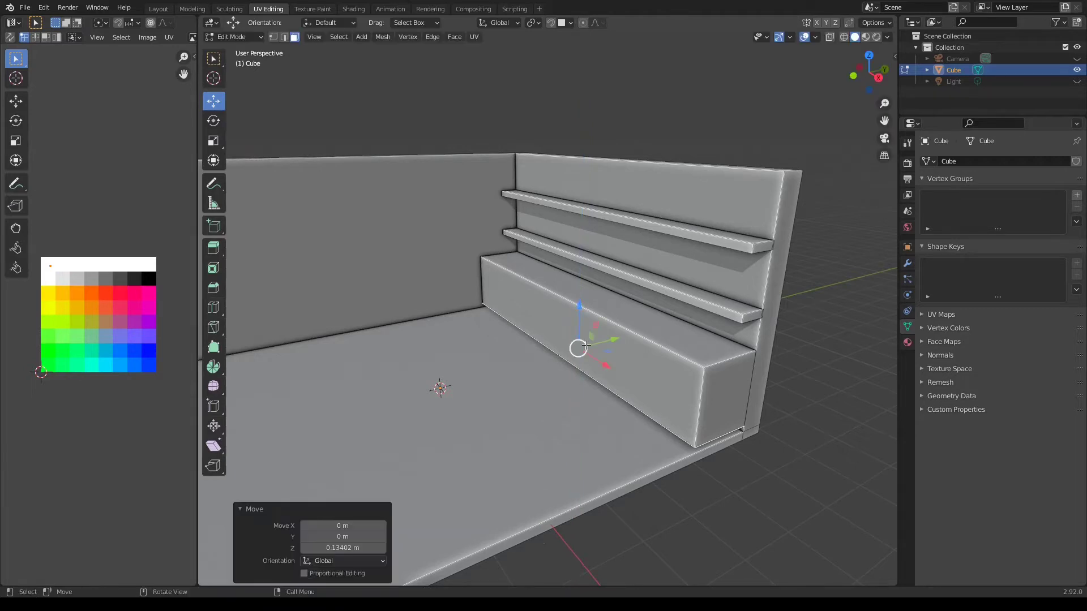
- Add five evenly spaced vertical loop cuts across the cabinet's length, leaving them unslid
{"action": "left_click", "coordinate": [638, 361]}
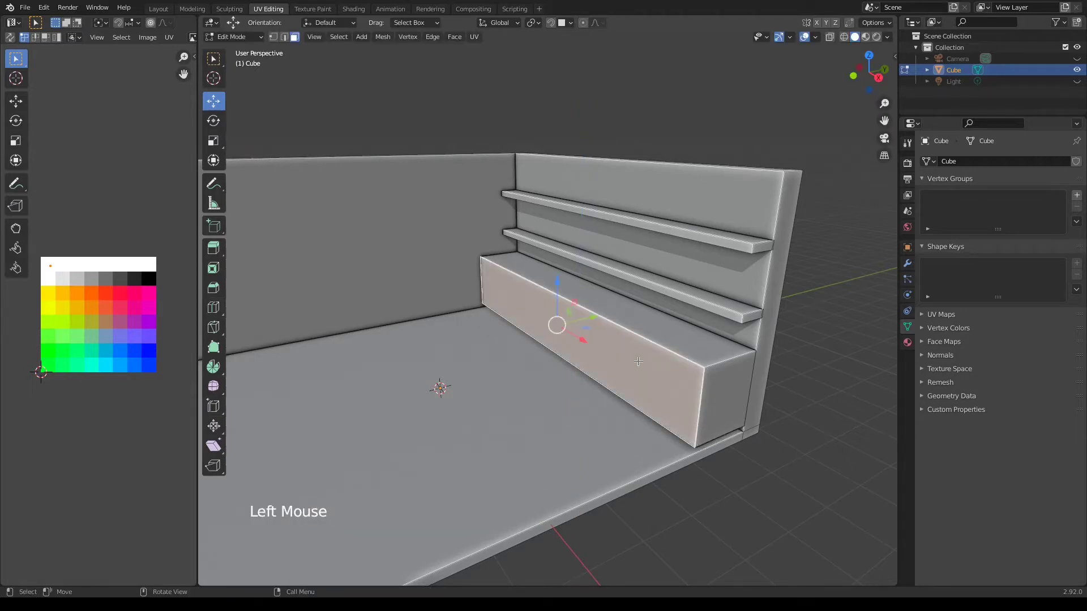
{"action": "middle_click_drag", "start_coordinate": [565, 360], "coordinate": [617, 349]}
{"action": "key", "text": "ctrl"}
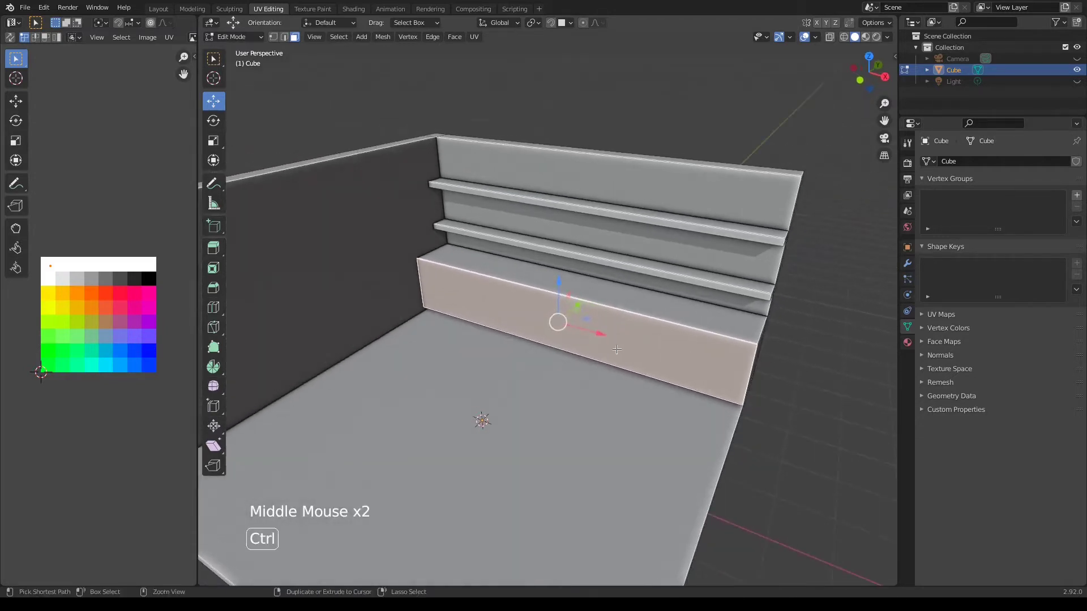
{"action": "key", "text": "ctrl+r"}
{"action": "scroll", "coordinate": [616, 349], "scroll_direction": "up", "scroll_amount": 3}
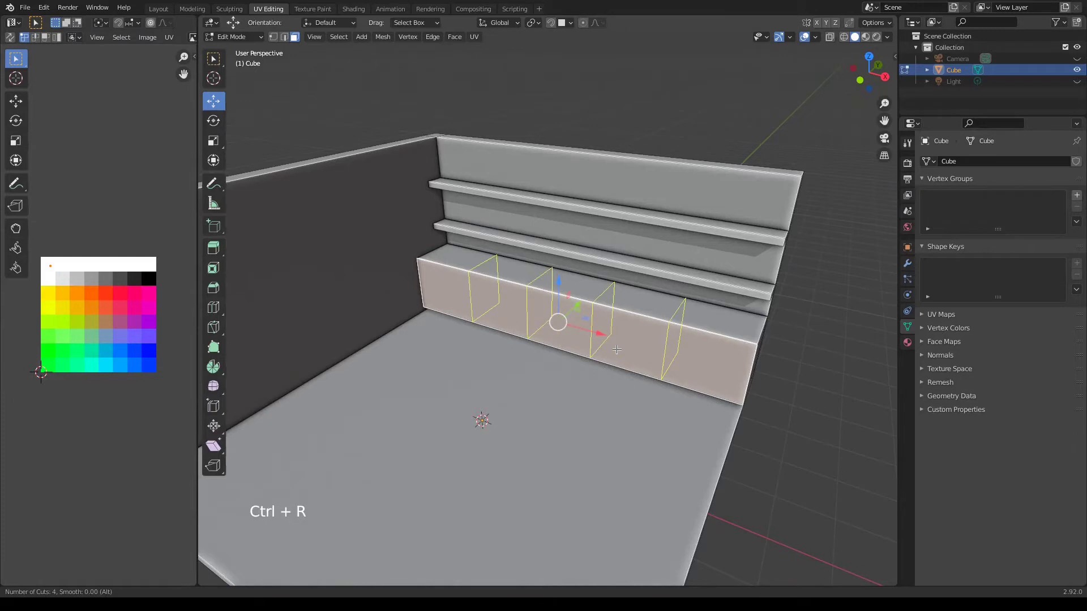
{"action": "scroll", "coordinate": [616, 349], "scroll_direction": "up", "scroll_amount": 1}
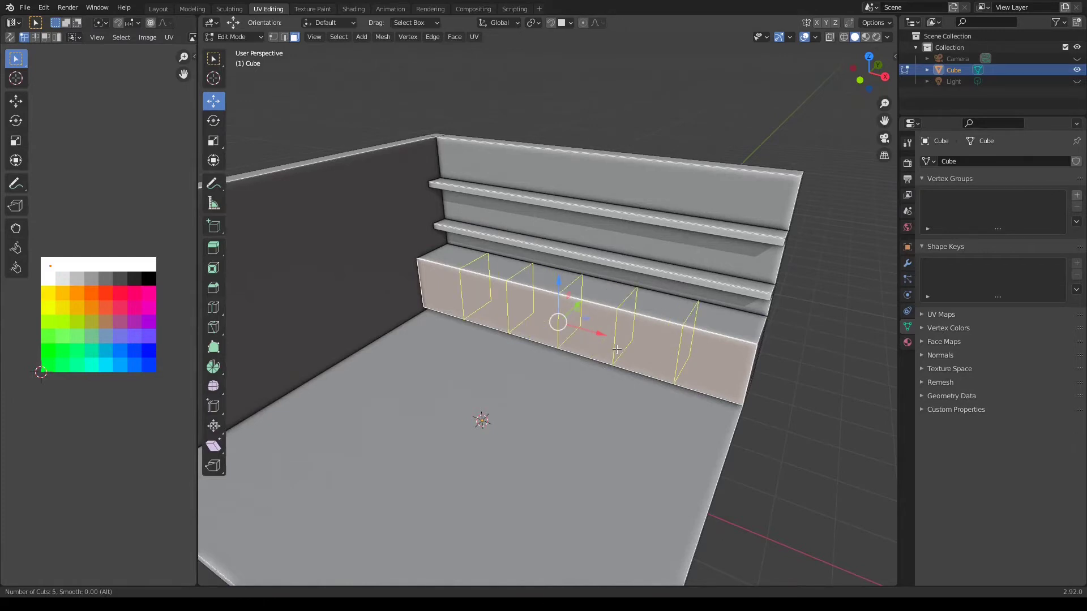
{"action": "left_click", "coordinate": [617, 349]}
{"action": "right_click", "coordinate": [616, 349]}
- Select all six front faces of the cabinet and extrude them about 0.08 m outward
{"action": "key", "text": "3"}
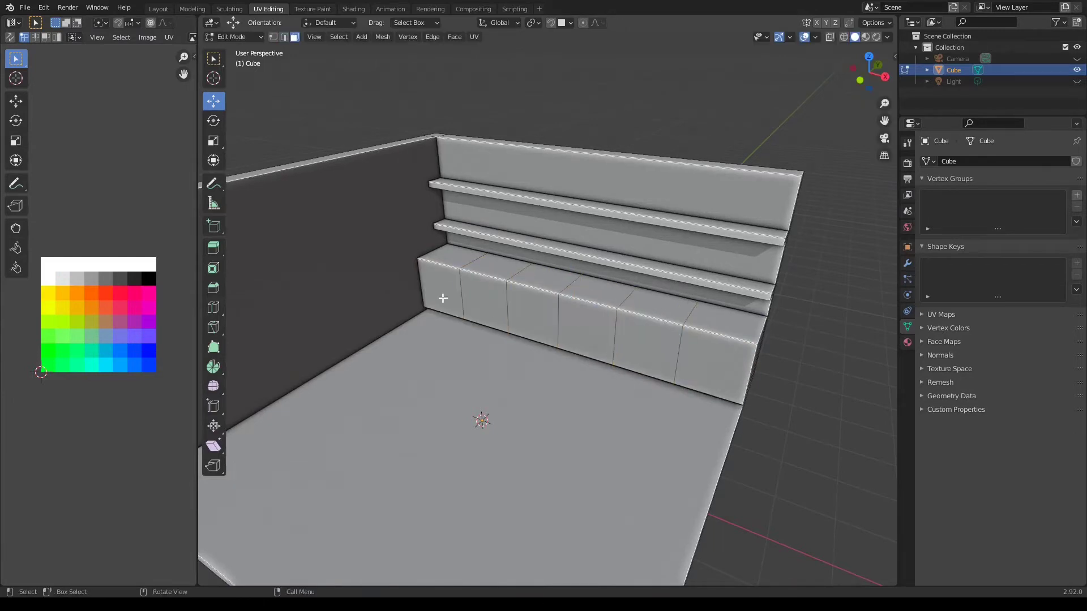
{"action": "left_click", "coordinate": [442, 298]}
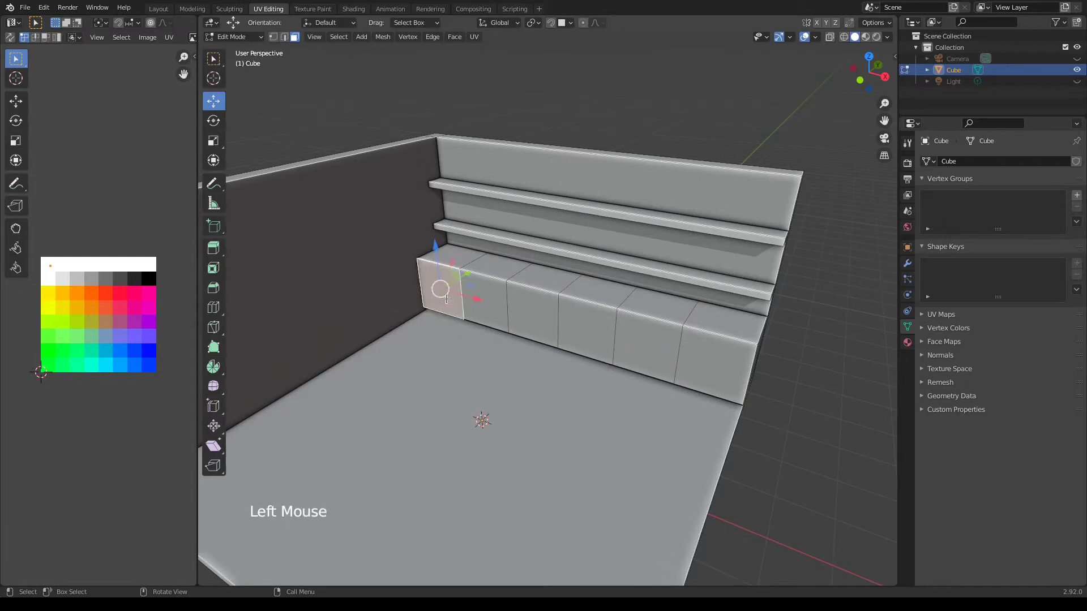
{"action": "left_click", "coordinate": [486, 306], "text": "shift"}
{"action": "left_click", "coordinate": [532, 314], "text": "shift"}
{"action": "left_click", "coordinate": [585, 315], "text": "shift"}
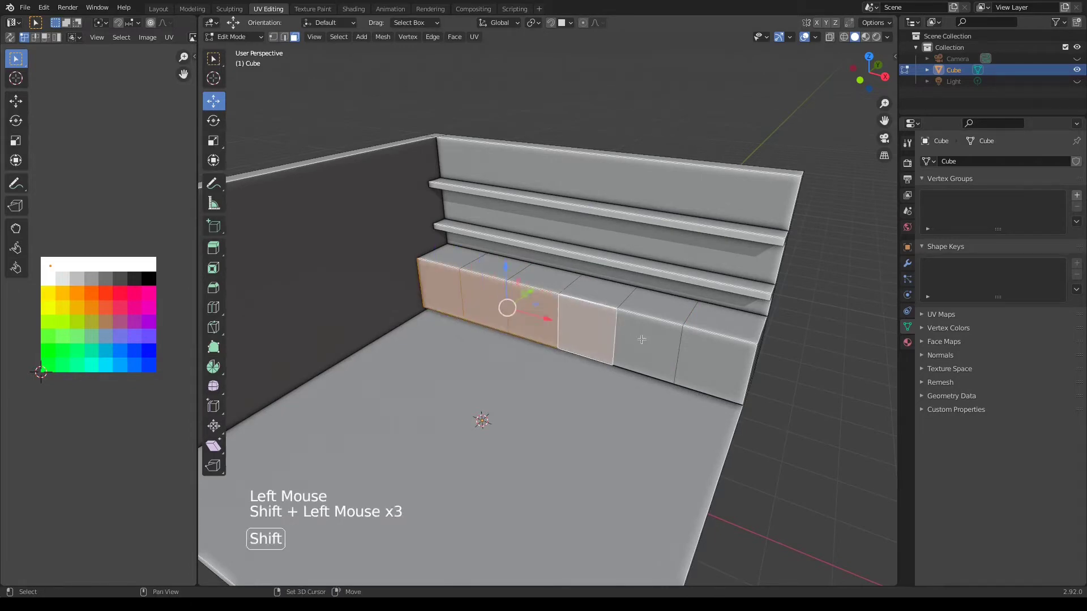
{"action": "left_click", "coordinate": [641, 340], "text": "shift"}
{"action": "left_click", "coordinate": [731, 372], "text": "shift"}
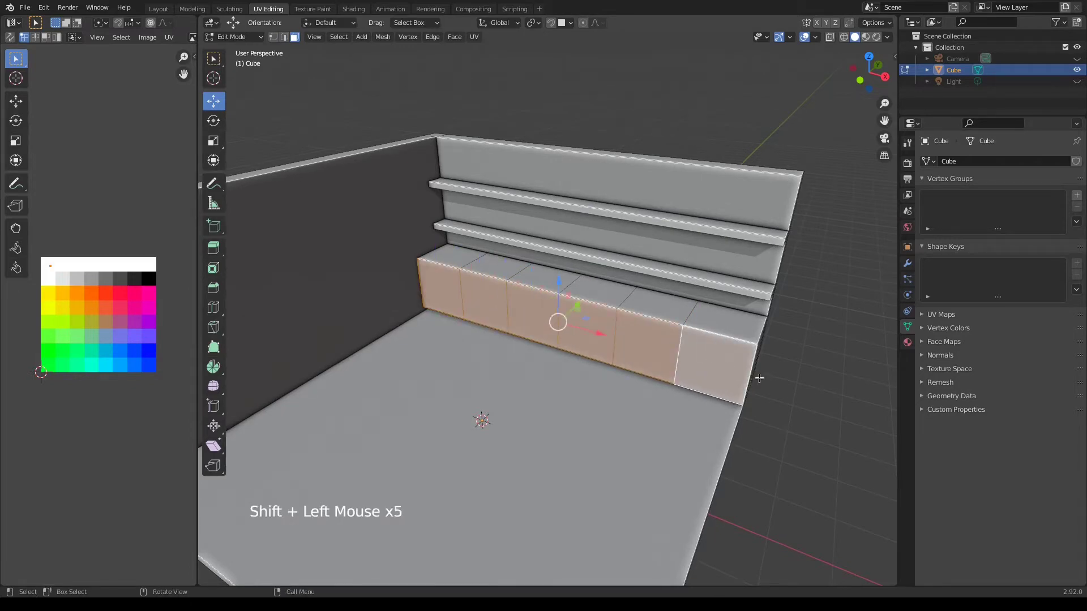
{"action": "key", "text": "e"}
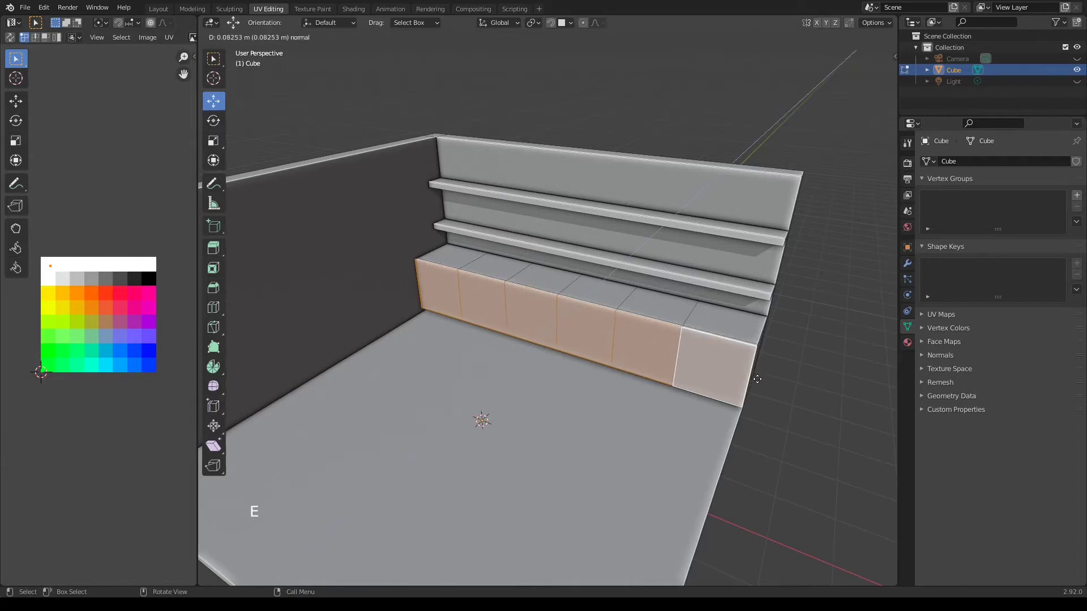
{"action": "left_click", "coordinate": [757, 379]}
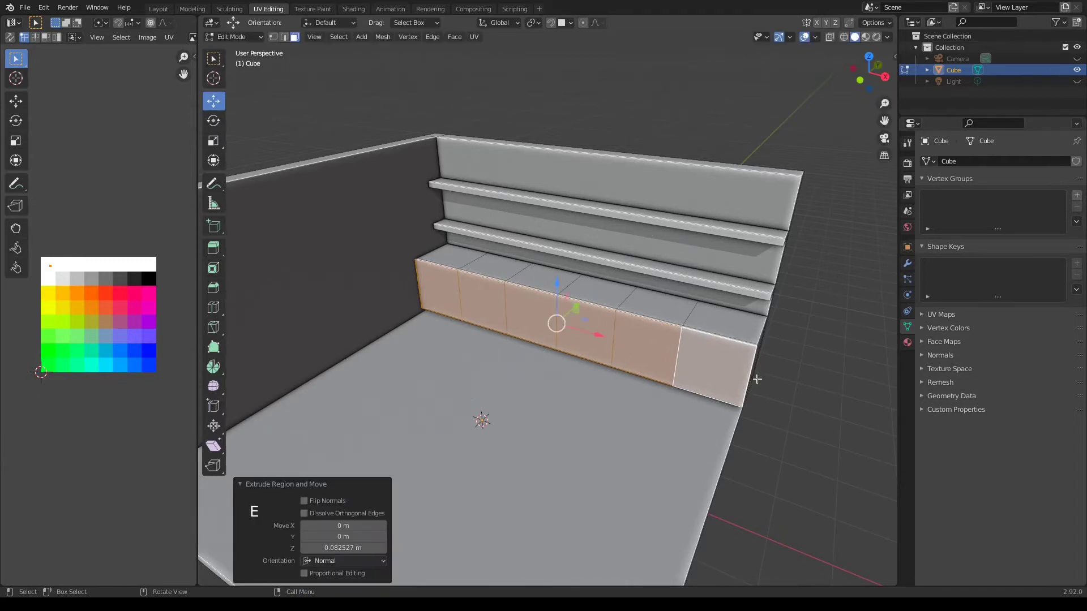
- Inset the six cabinet front faces individually by about 0.097 m and move them about 0.013 m outward along negative Y
{"action": "key", "text": "i"}
{"action": "key", "text": "i"}
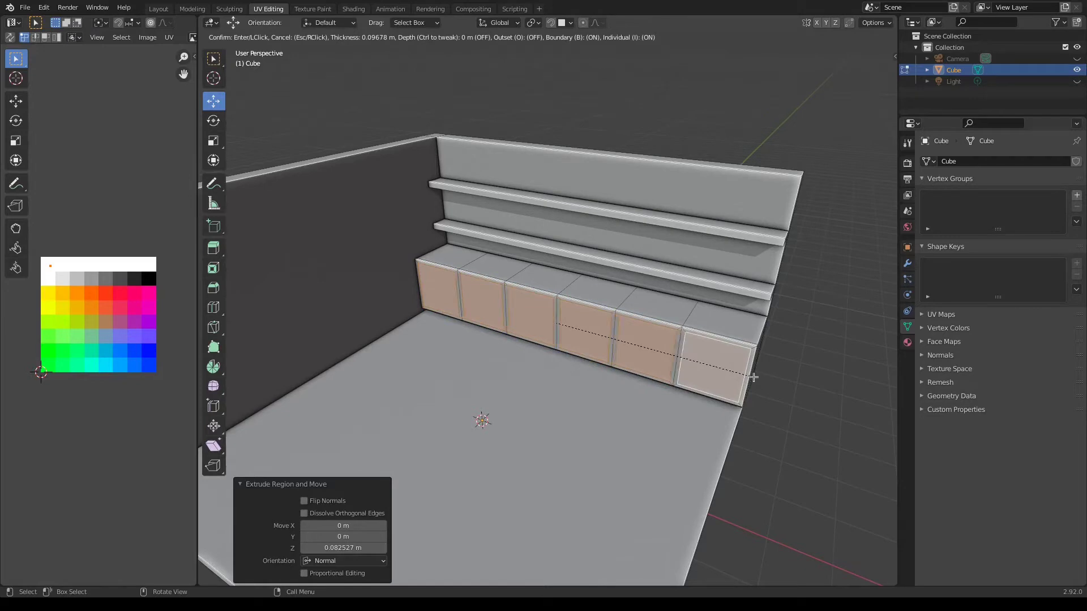
{"action": "left_click", "coordinate": [754, 377]}
{"action": "scroll", "coordinate": [666, 361], "scroll_direction": "up", "scroll_amount": 4}
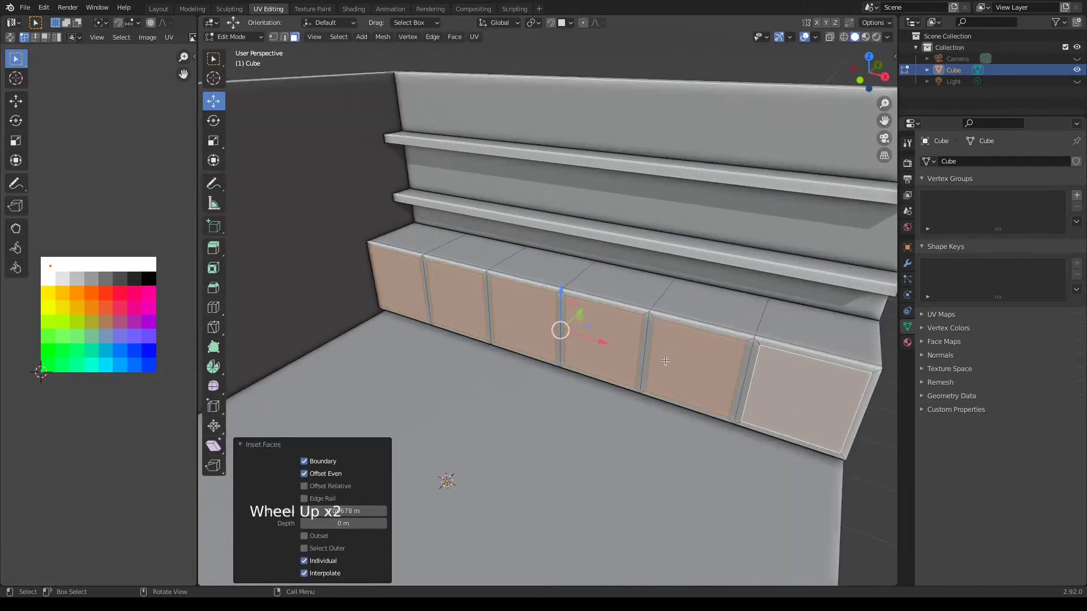
{"action": "scroll", "coordinate": [665, 360], "scroll_direction": "up", "scroll_amount": 1}
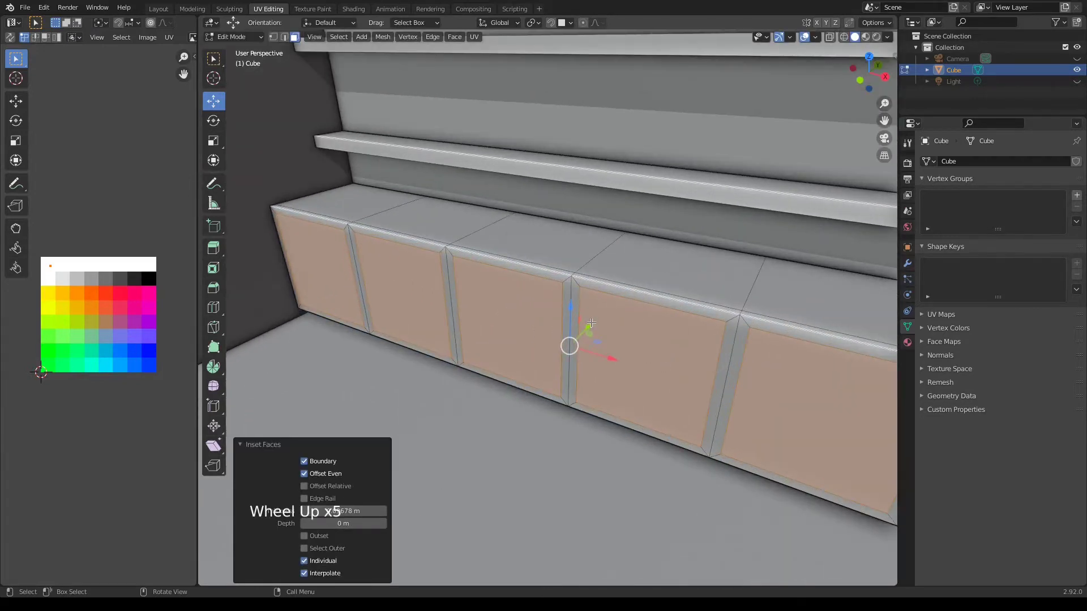
{"action": "left_click_drag", "start_coordinate": [591, 323], "coordinate": [590, 326]}
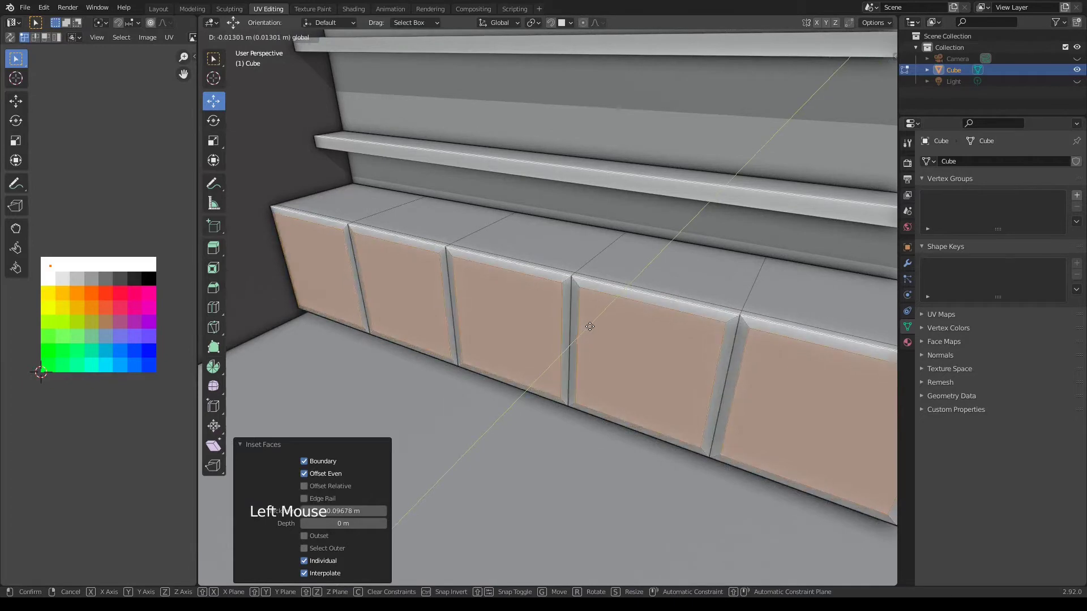
{"action": "scroll", "coordinate": [589, 327], "scroll_direction": "down", "scroll_amount": 3}
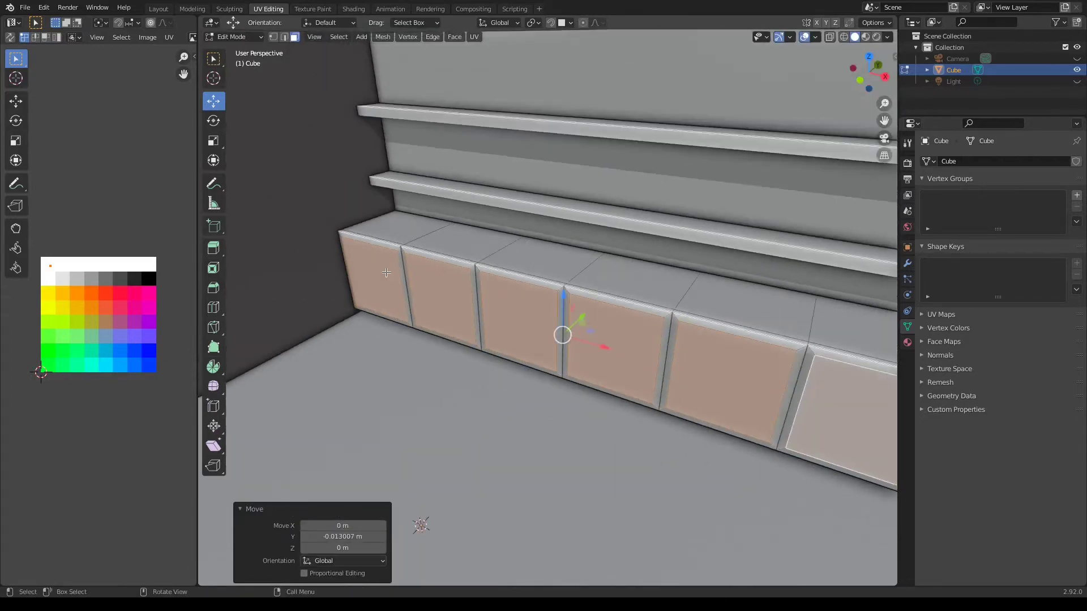
- Duplicate the leftmost cabinet door's inset face in place and scale the copy to about 0.225 along X and 0.5 along Z
{"action": "left_click", "coordinate": [378, 283]}
{"action": "key", "text": "KP_1"}
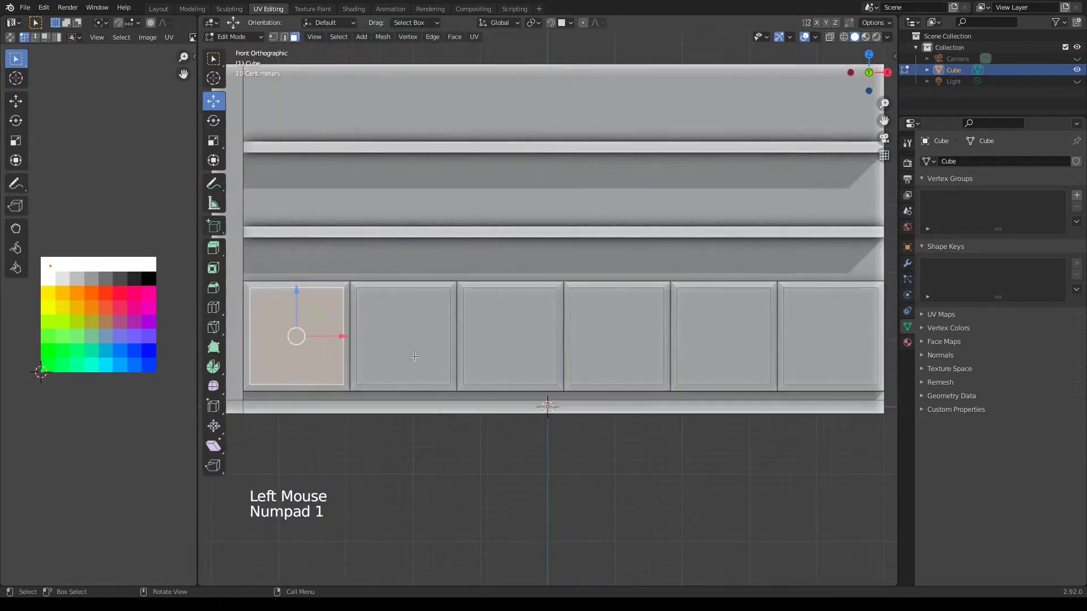
{"action": "scroll", "coordinate": [311, 361], "scroll_direction": "up", "scroll_amount": 2}
{"action": "middle_click_drag", "start_coordinate": [310, 361], "coordinate": [495, 365], "text": "shift"}
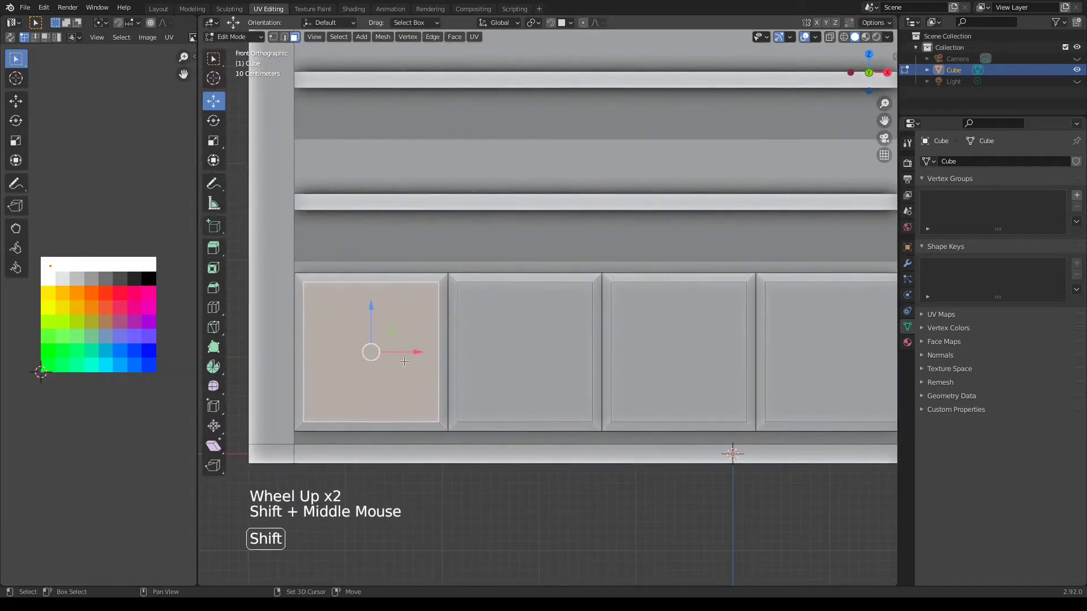
{"action": "key", "text": "shift+d"}
{"action": "right_click", "coordinate": [524, 362]}
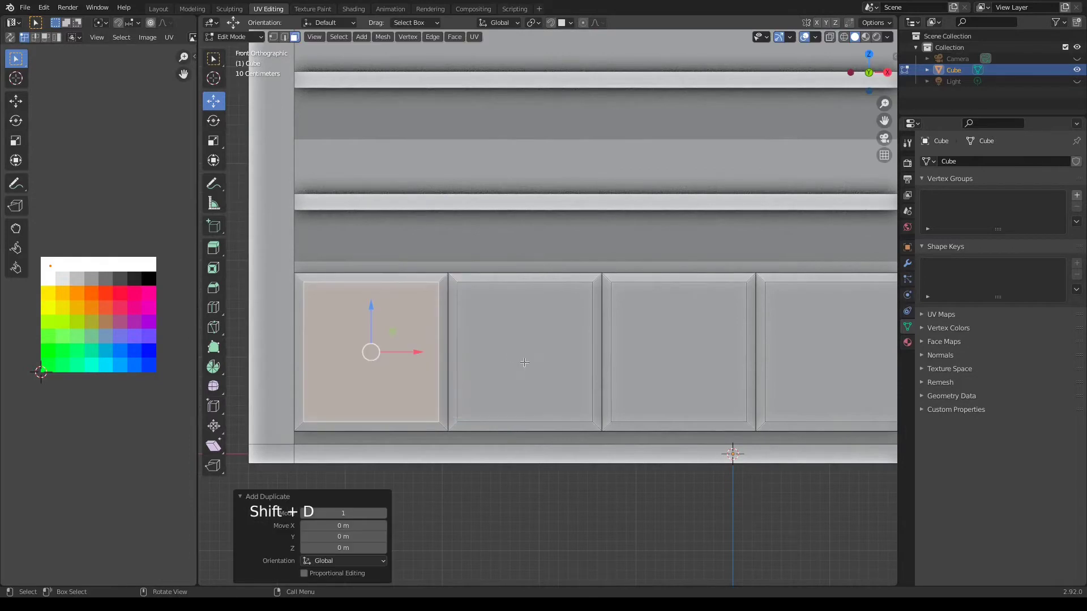
{"action": "key", "text": "s"}
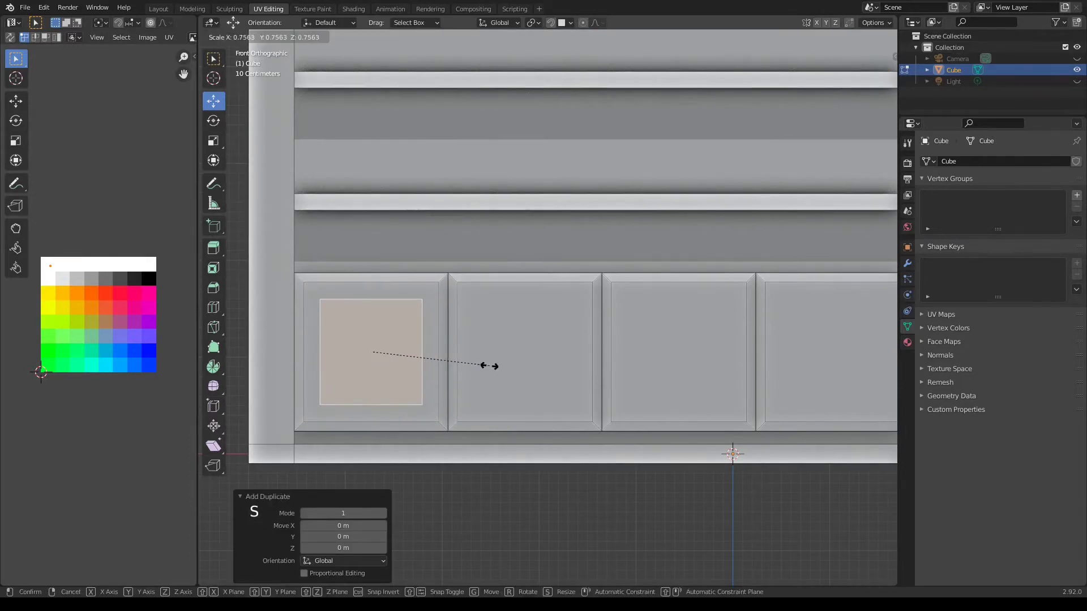
{"action": "key", "text": "x"}
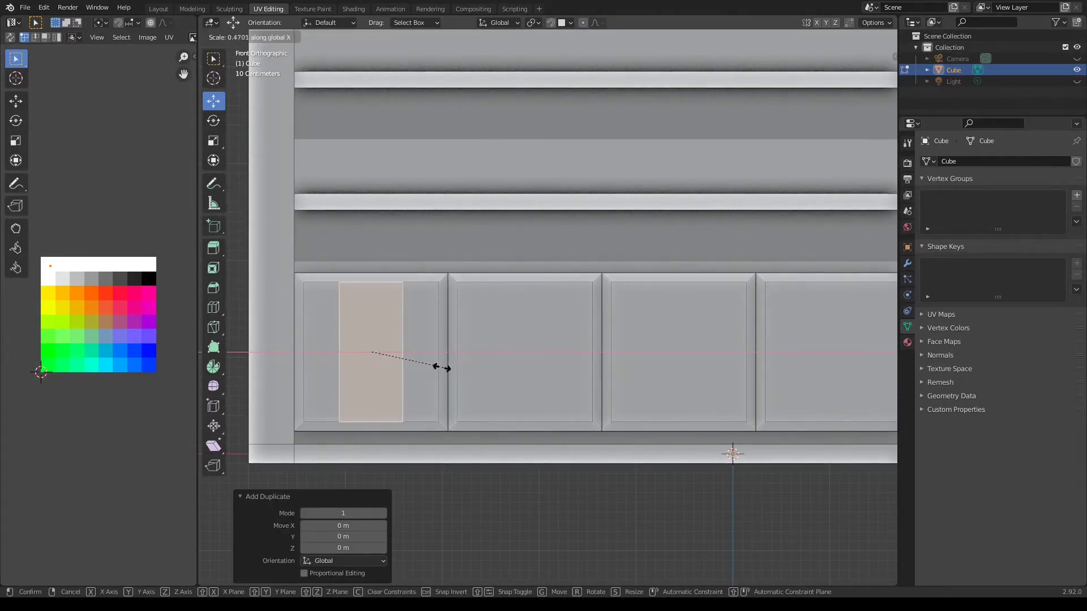
{"action": "left_click", "coordinate": [402, 366]}
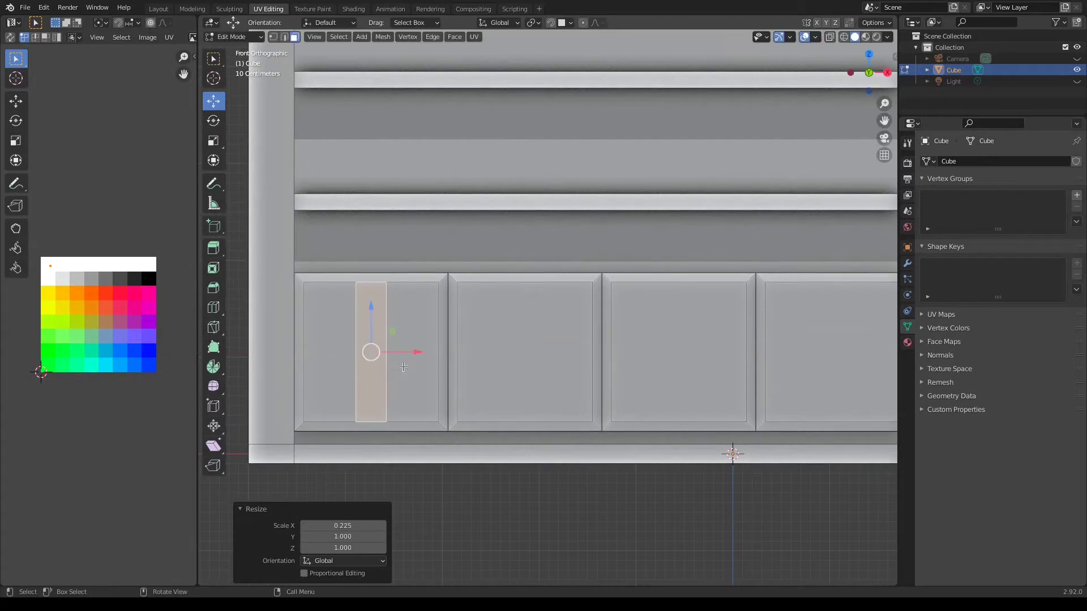
{"action": "key", "text": "s"}
{"action": "key", "text": "z"}
{"action": "left_click", "coordinate": [423, 368]}
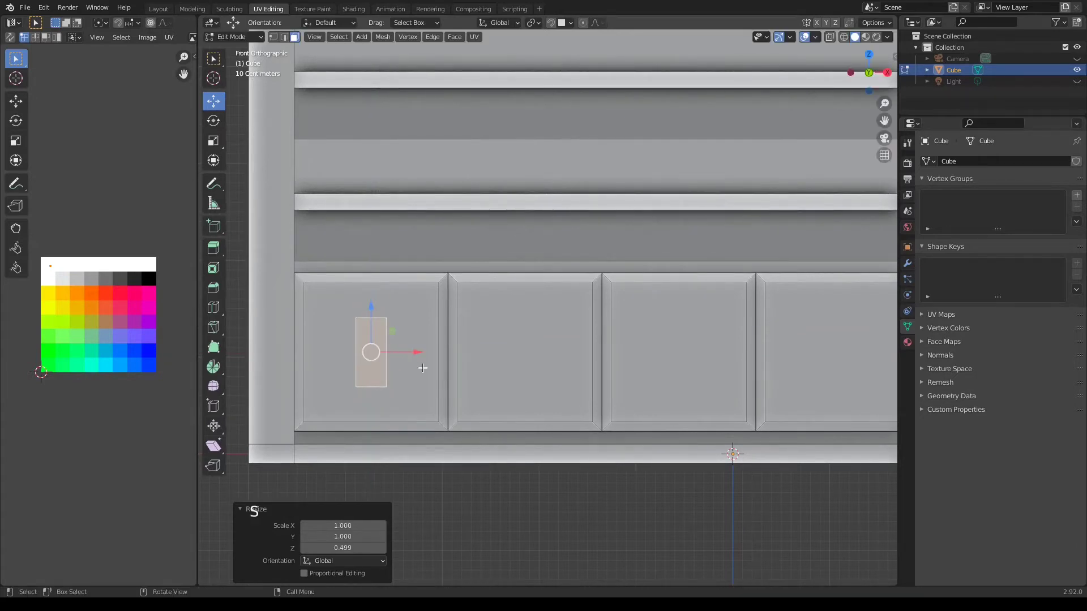
- Scale the handle face to about 0.488 overall and 0.503 along X, and move it about 0.596 m along X
{"action": "key", "text": "s"}
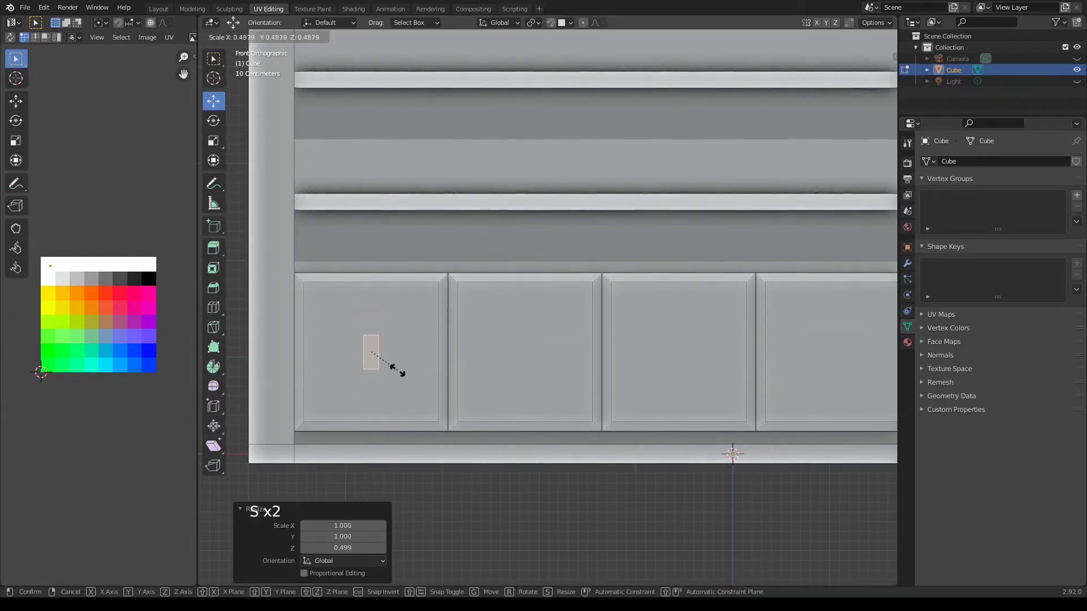
{"action": "left_click", "coordinate": [397, 370]}
{"action": "key", "text": "s"}
{"action": "key", "text": "x"}
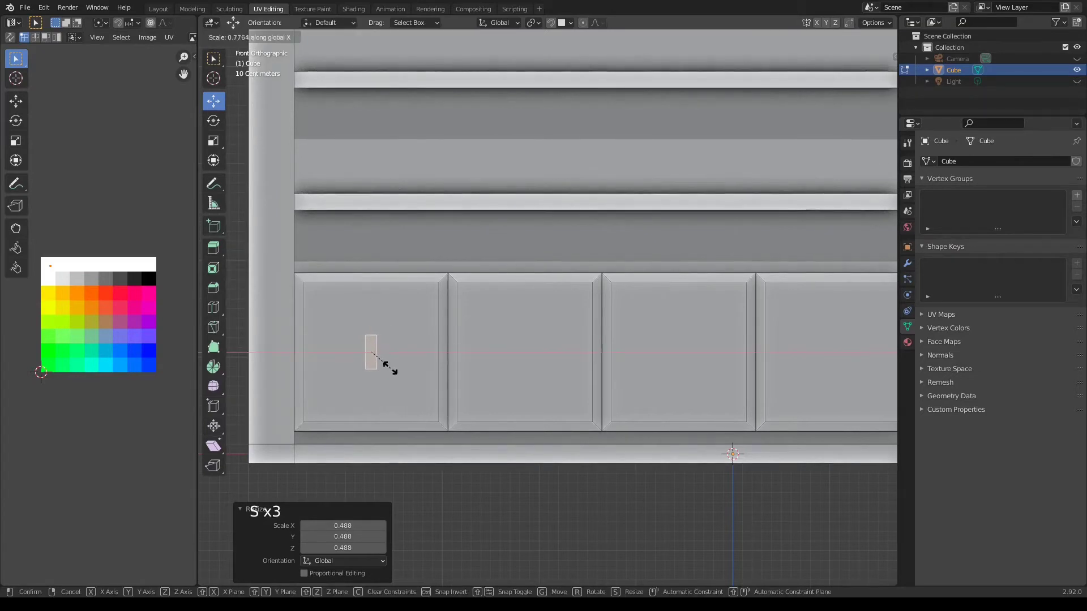
{"action": "left_click", "coordinate": [378, 363]}
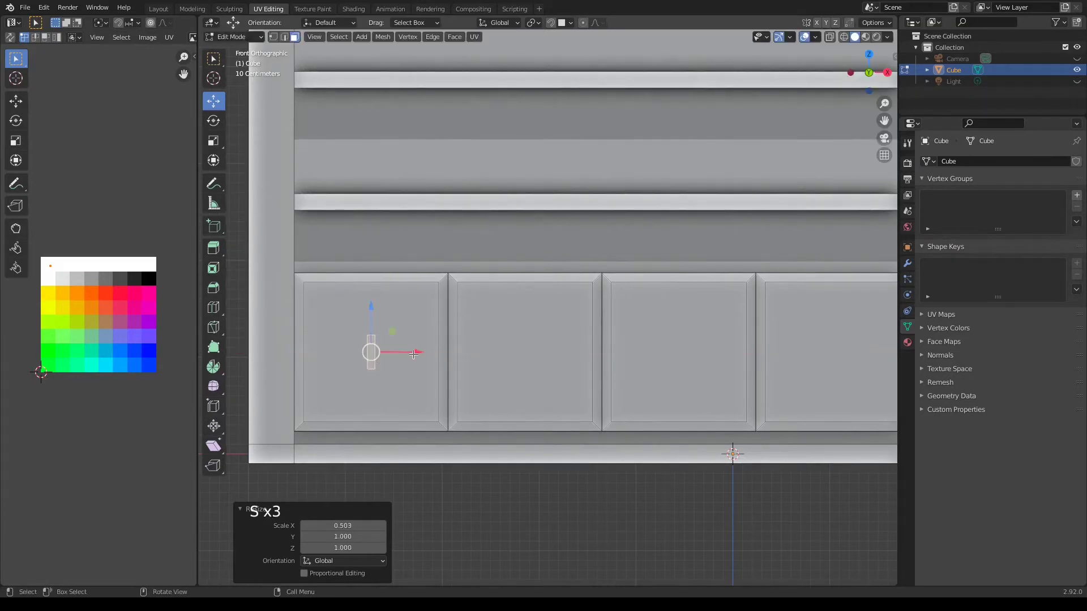
{"action": "left_click_drag", "start_coordinate": [420, 354], "coordinate": [475, 356]}
- Extrude the handle face about 0.022 m outward and move the whole handle block about 0.026 m along negative Y, away from the door
{"action": "scroll", "coordinate": [475, 358], "scroll_direction": "up", "scroll_amount": 4}
{"action": "scroll", "coordinate": [472, 371], "scroll_direction": "up", "scroll_amount": 1, "text": "shift"}
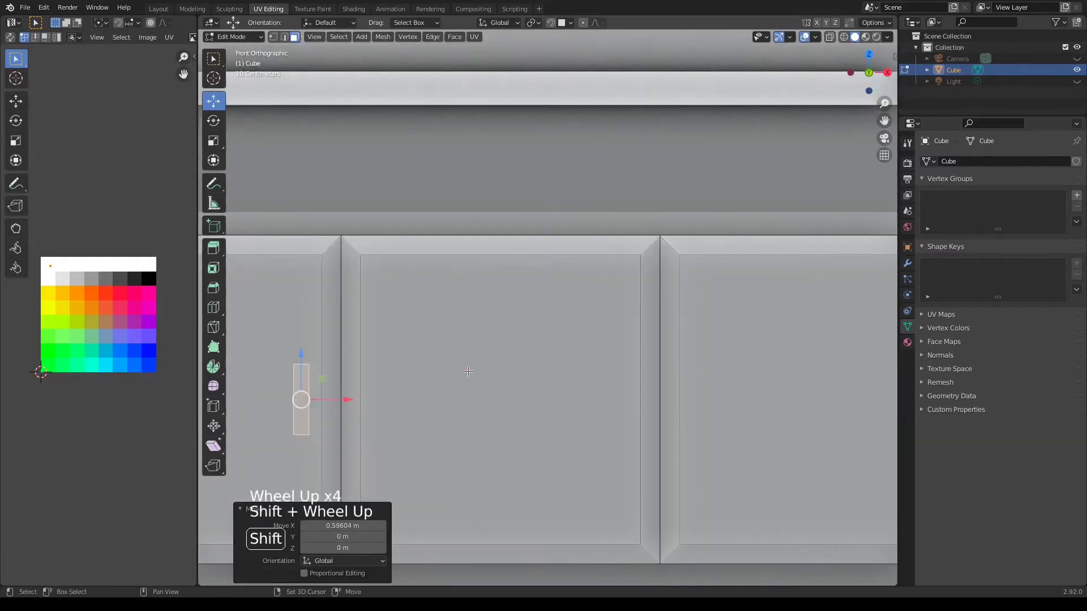
{"action": "middle_click_drag", "start_coordinate": [471, 373], "coordinate": [617, 294], "text": "shift"}
{"action": "scroll", "coordinate": [645, 317], "scroll_direction": "up", "scroll_amount": 5}
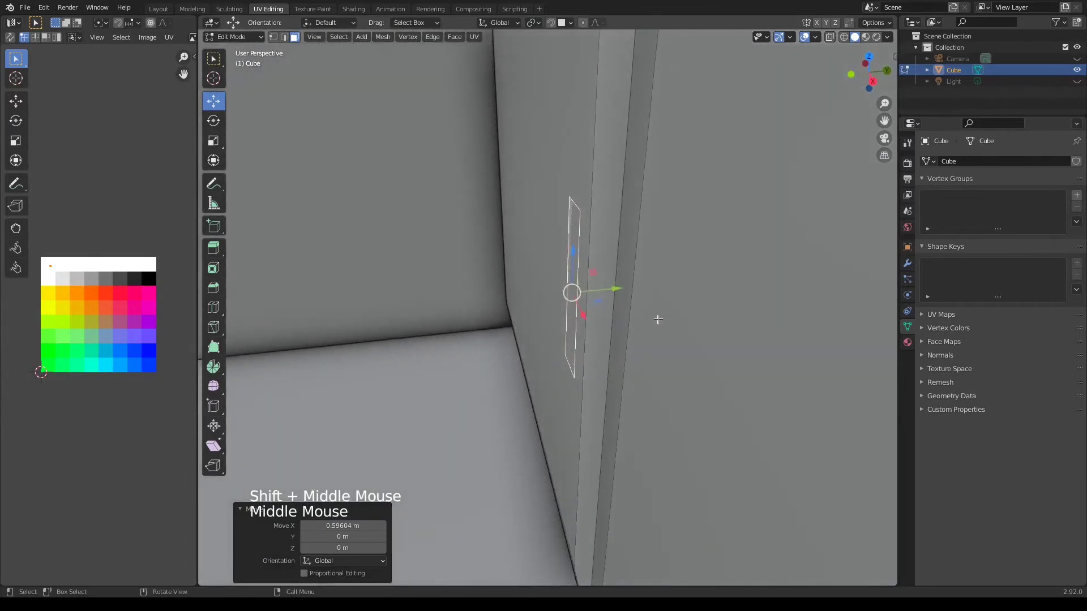
{"action": "key", "text": "e"}
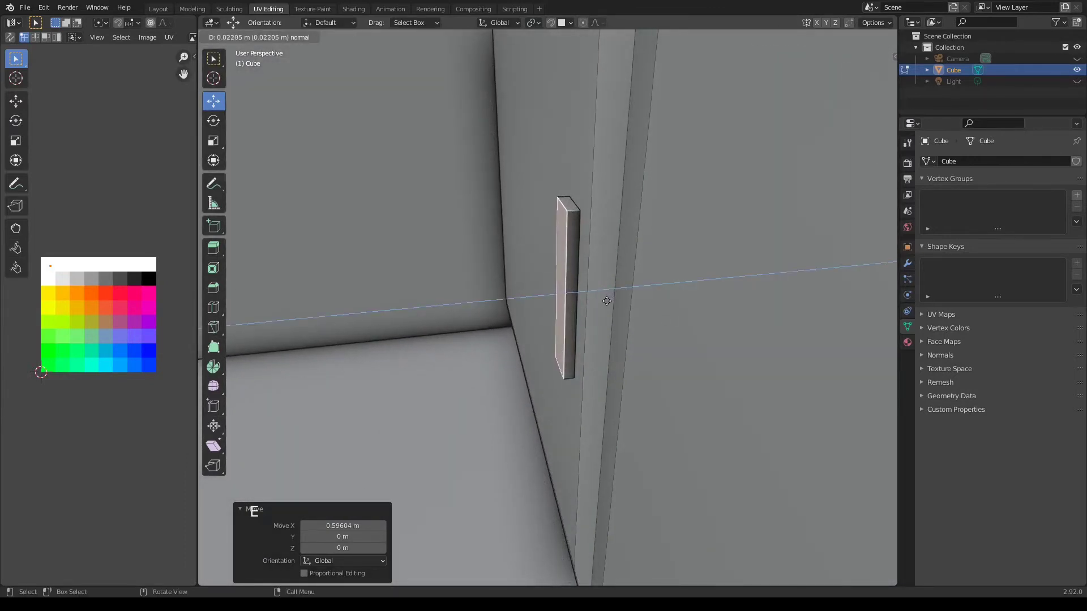
{"action": "left_click", "coordinate": [603, 300]}
{"action": "key", "text": "l"}
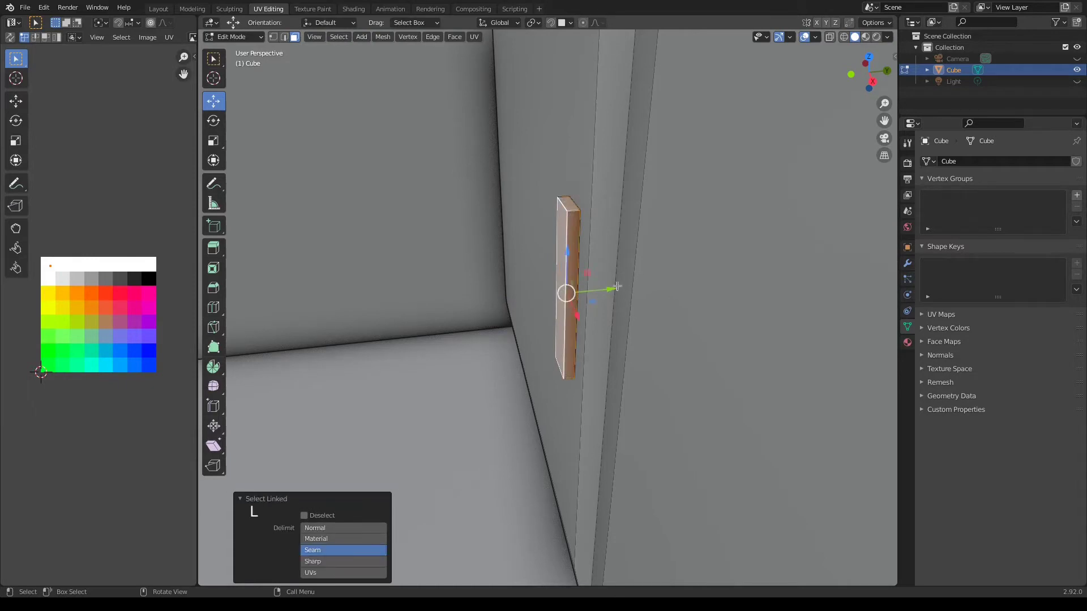
{"action": "left_click_drag", "start_coordinate": [608, 290], "coordinate": [592, 294]}
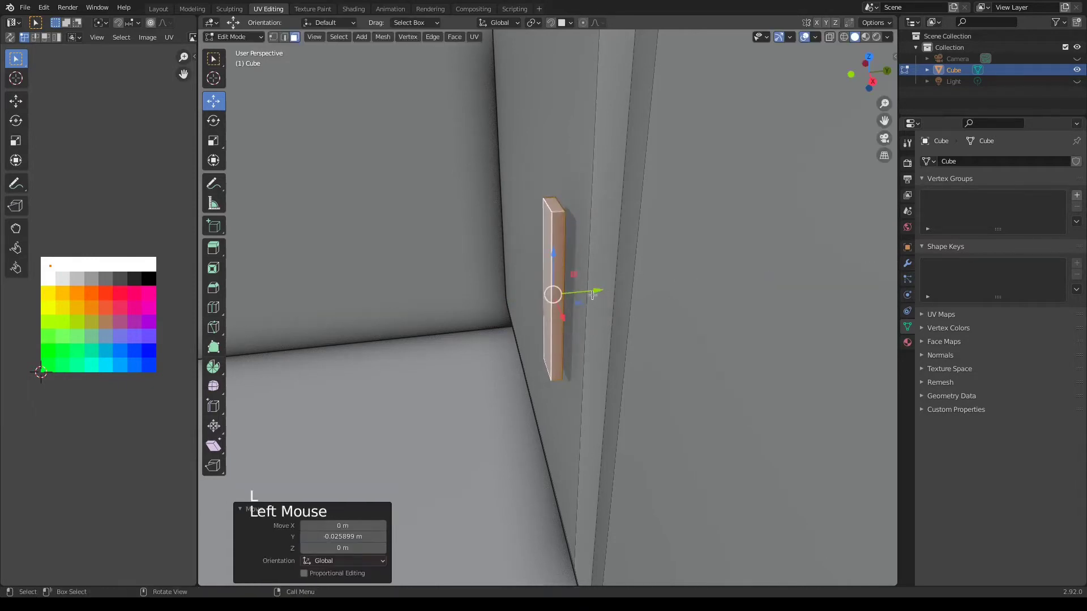
- Add one horizontal loop cut near each end of the handle, slid to factors of about -0.761 at the upper and -0.715 at the lower
{"action": "key", "text": "KP_3"}
{"action": "key", "text": "ctrl+r"}
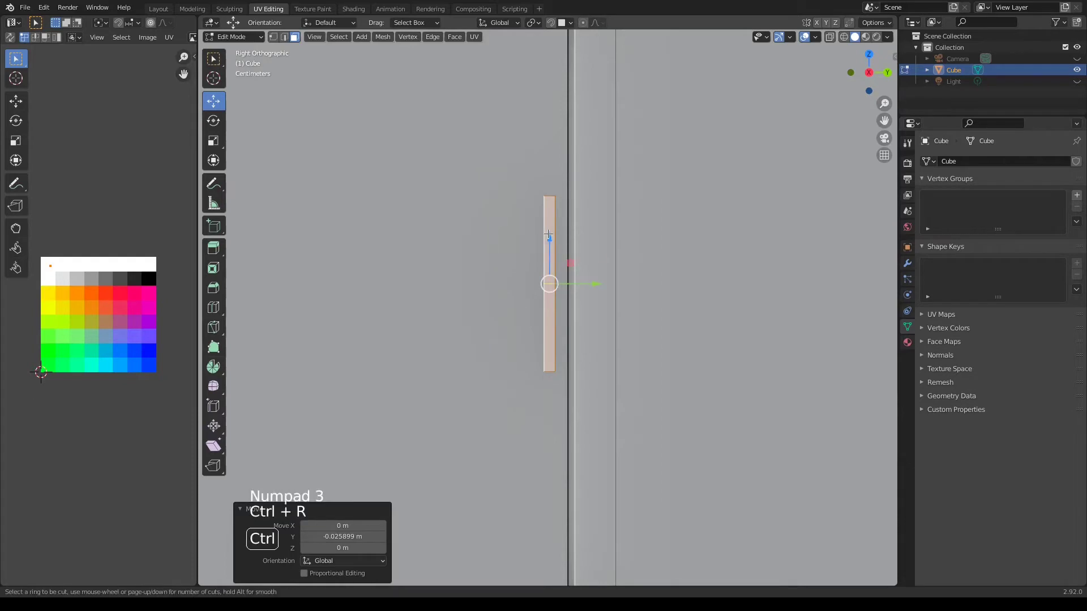
{"action": "left_click", "coordinate": [548, 234]}
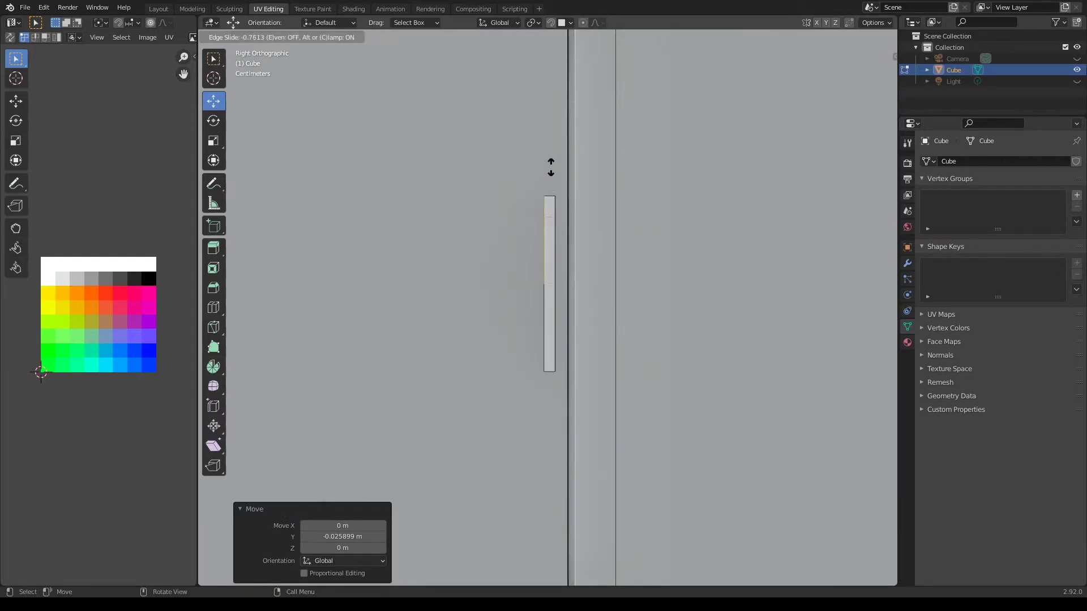
{"action": "left_click", "coordinate": [550, 167]}
{"action": "key", "text": "ctrl+r"}
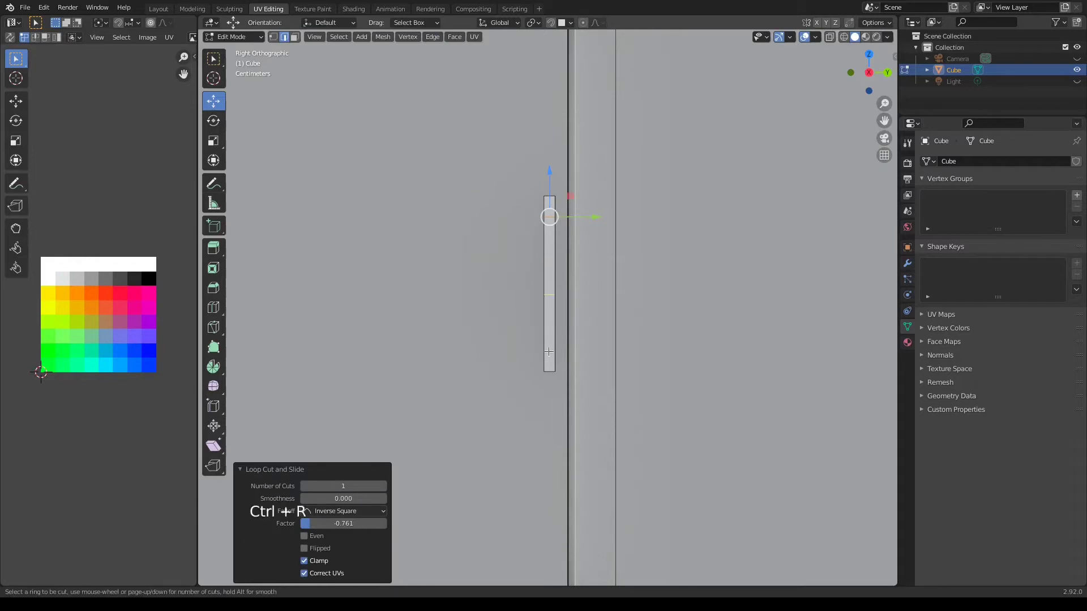
{"action": "left_click", "coordinate": [549, 407]}
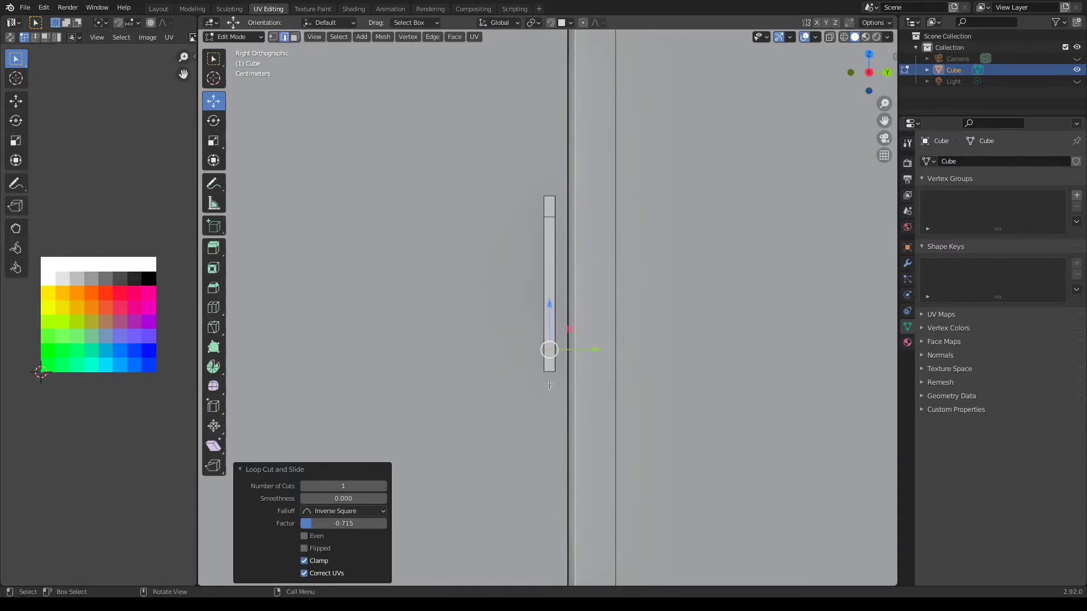
- Extrude the two rear end faces of the handle about 0.026 m to the door surface, using snapping
{"action": "scroll", "coordinate": [548, 387], "scroll_direction": "up", "scroll_amount": 3}
{"action": "middle_click_drag", "start_coordinate": [548, 387], "coordinate": [551, 411]}
{"action": "key", "text": "l"}
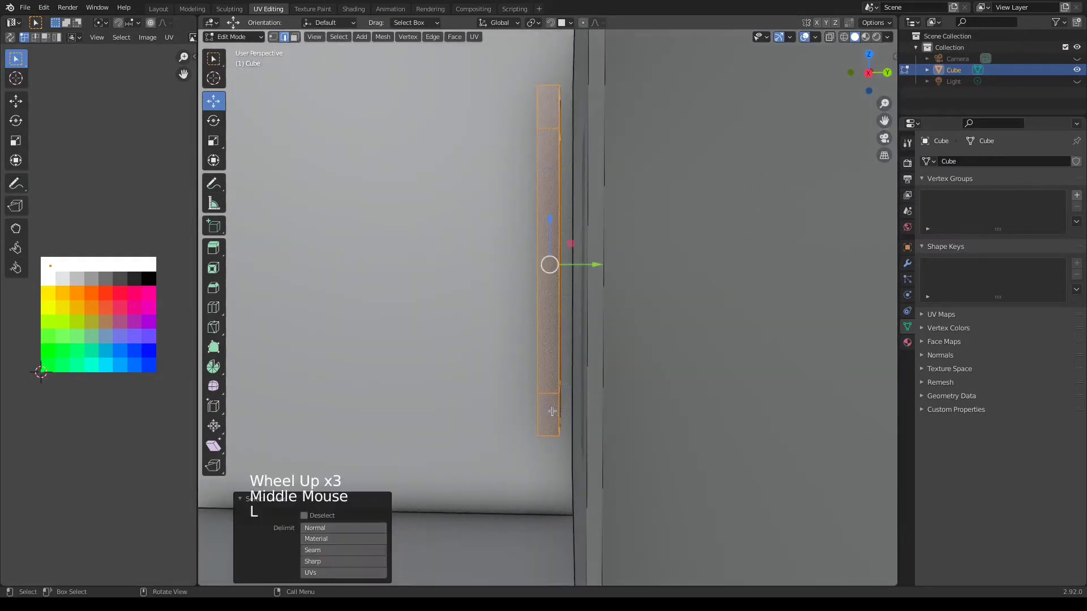
{"action": "key", "text": "KP_Decimal"}
{"action": "middle_click_drag", "start_coordinate": [551, 412], "coordinate": [555, 481]}
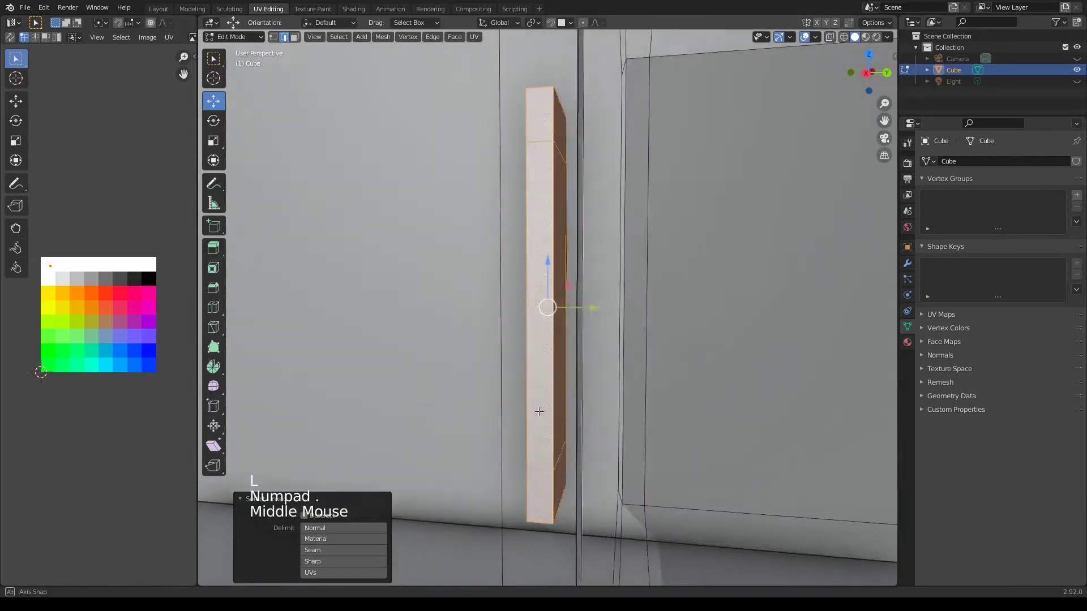
{"action": "key", "text": "shift+Tab"}
{"action": "key", "text": "shift+z"}
{"action": "key", "text": "shift+Tab"}
{"action": "left_click", "coordinate": [555, 480]}
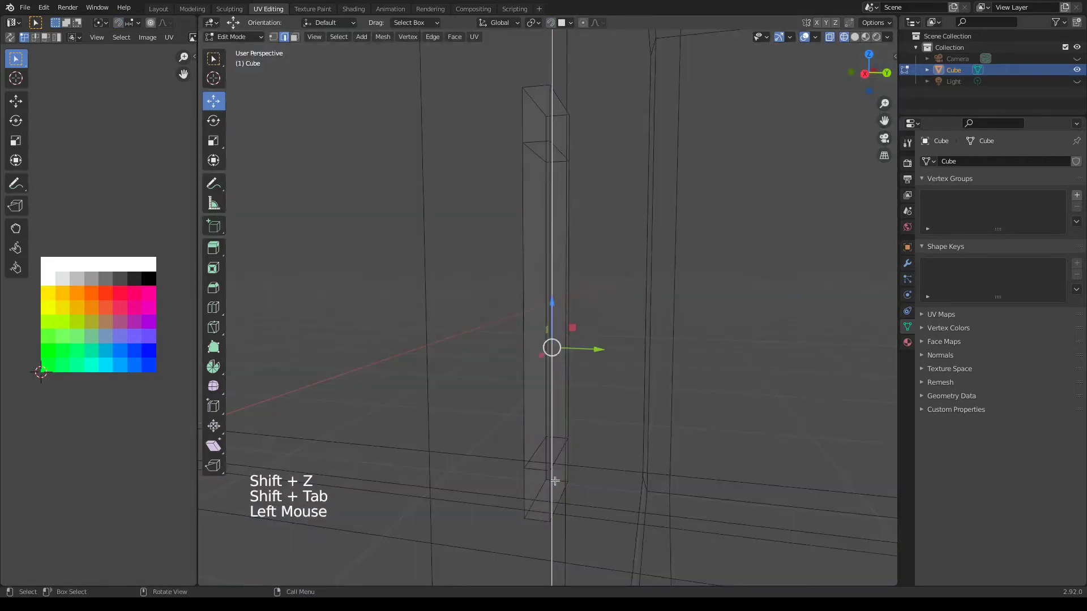
{"action": "key", "text": "3"}
{"action": "left_click", "coordinate": [558, 477]}
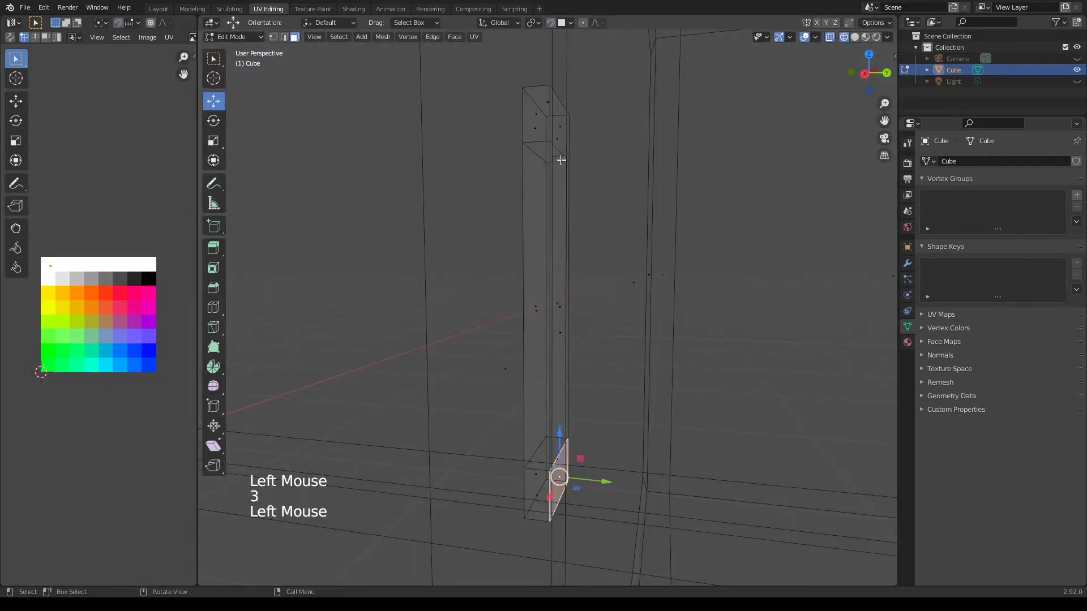
{"action": "left_click", "coordinate": [558, 131], "text": "shift"}
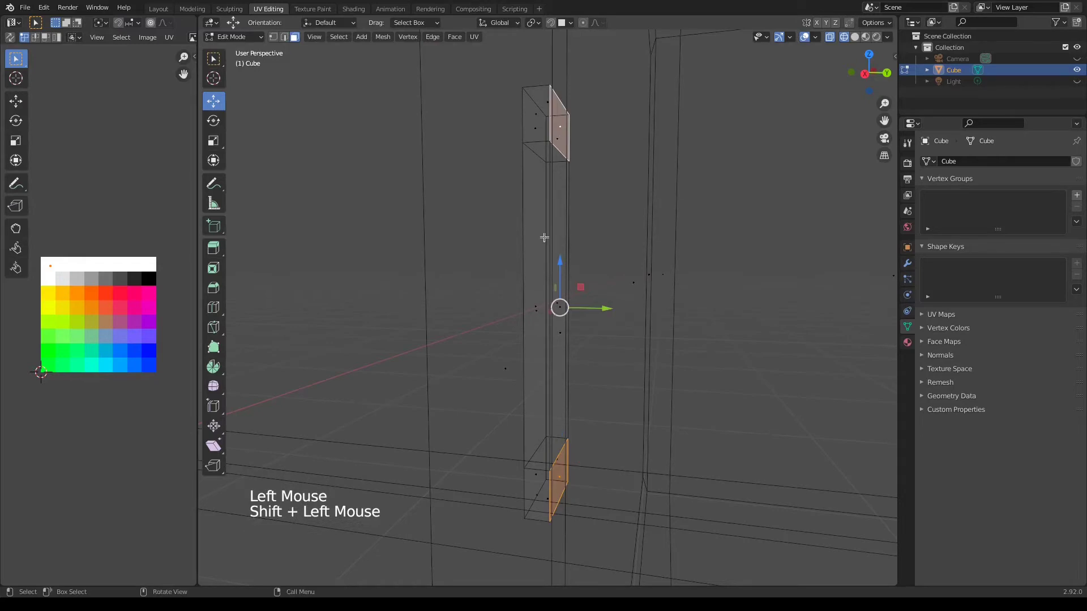
{"action": "key", "text": "shift+z"}
{"action": "key", "text": "KP_3"}
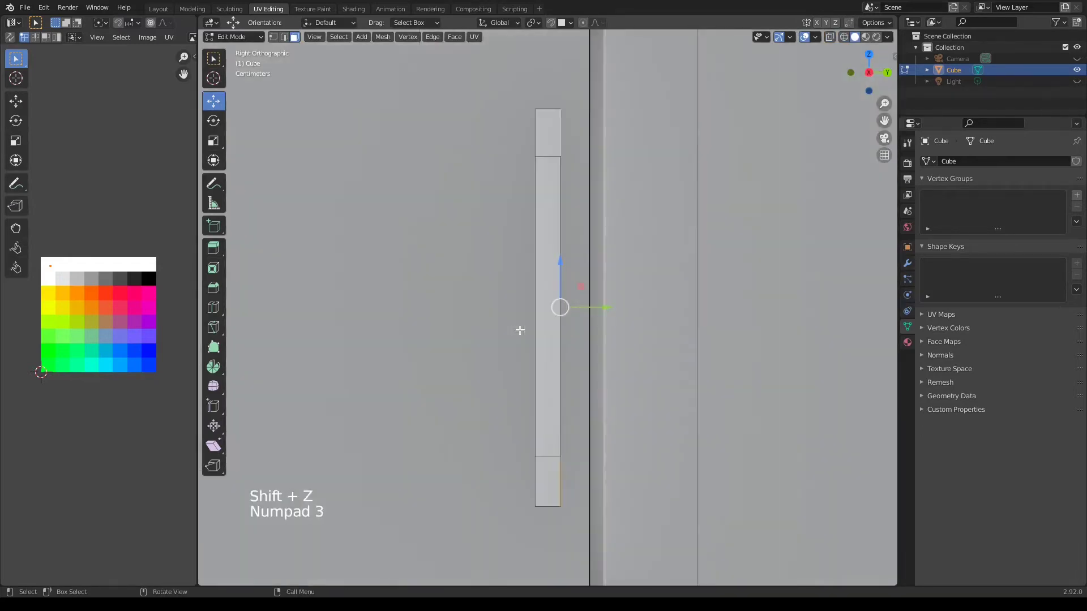
{"action": "middle_click_drag", "start_coordinate": [606, 313], "coordinate": [612, 343]}
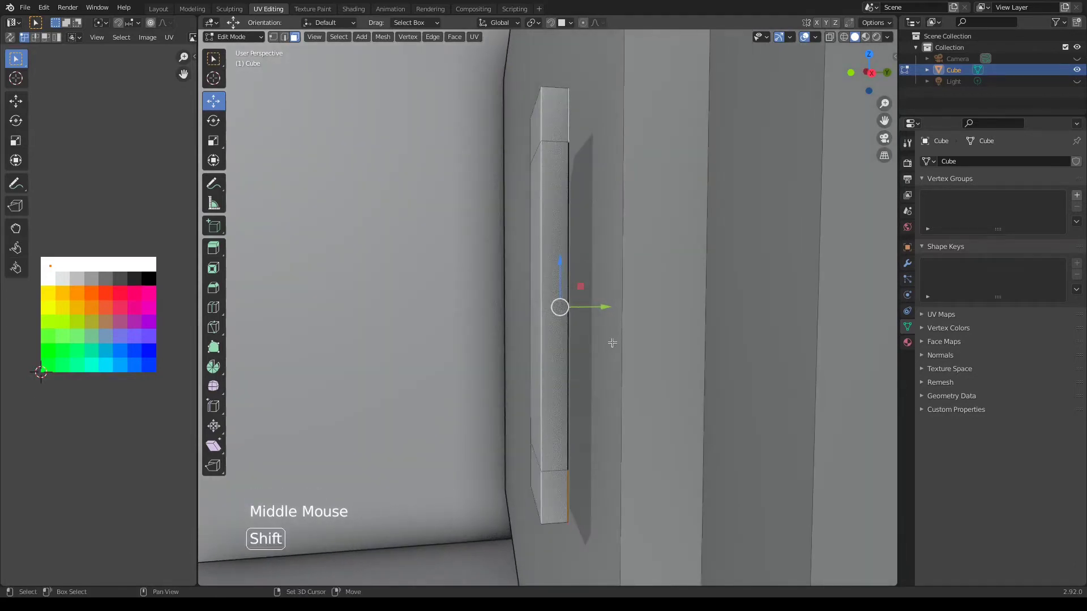
{"action": "key", "text": "shift+Tab"}
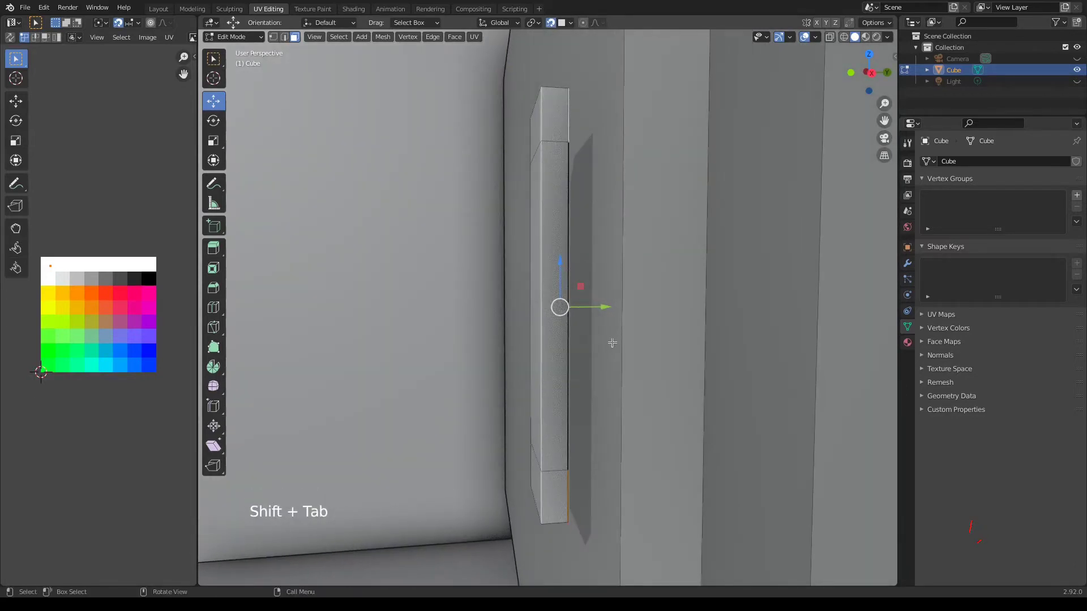
{"action": "key", "text": "e"}
{"action": "left_click", "coordinate": [612, 343]}
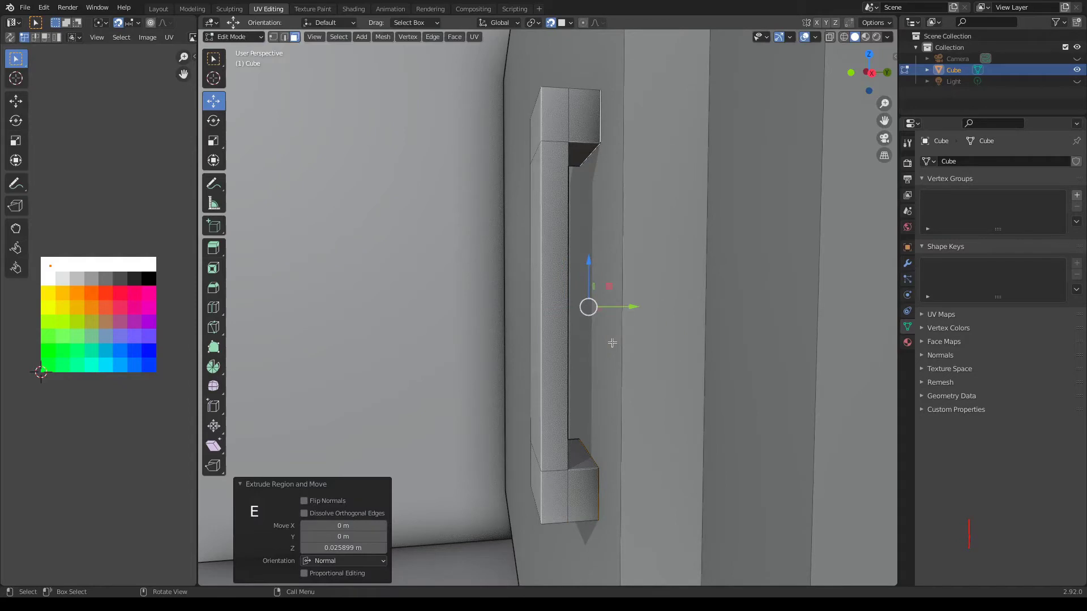
{"action": "key", "text": "shift+Tab"}
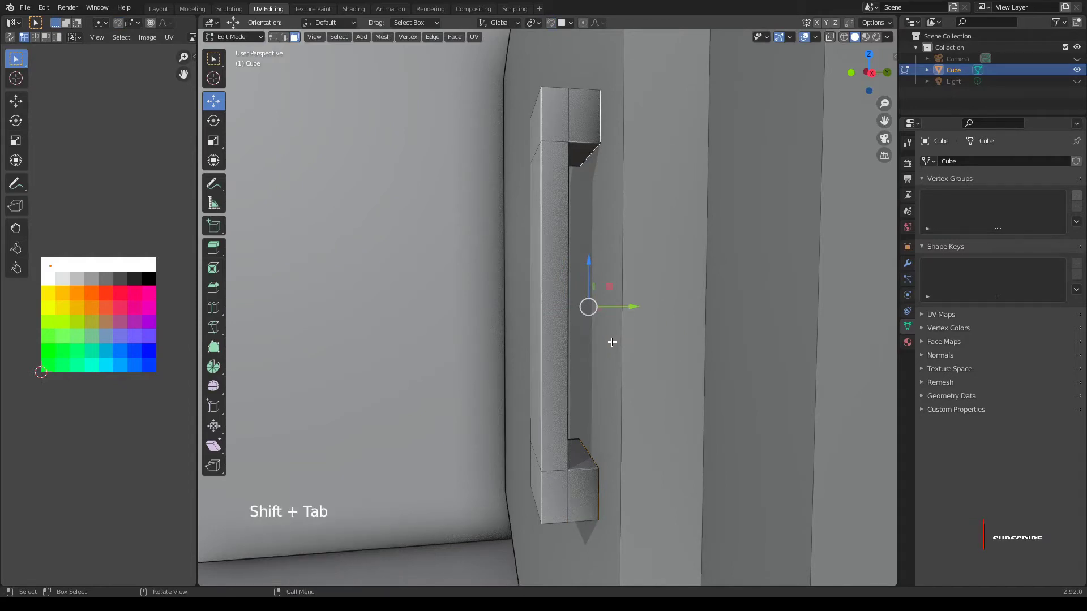
- Duplicate the complete handle and place the copy on the second door, about 1.6 m along X
{"action": "key", "text": "KP_1"}
{"action": "scroll", "coordinate": [614, 340], "scroll_direction": "down", "scroll_amount": 5}
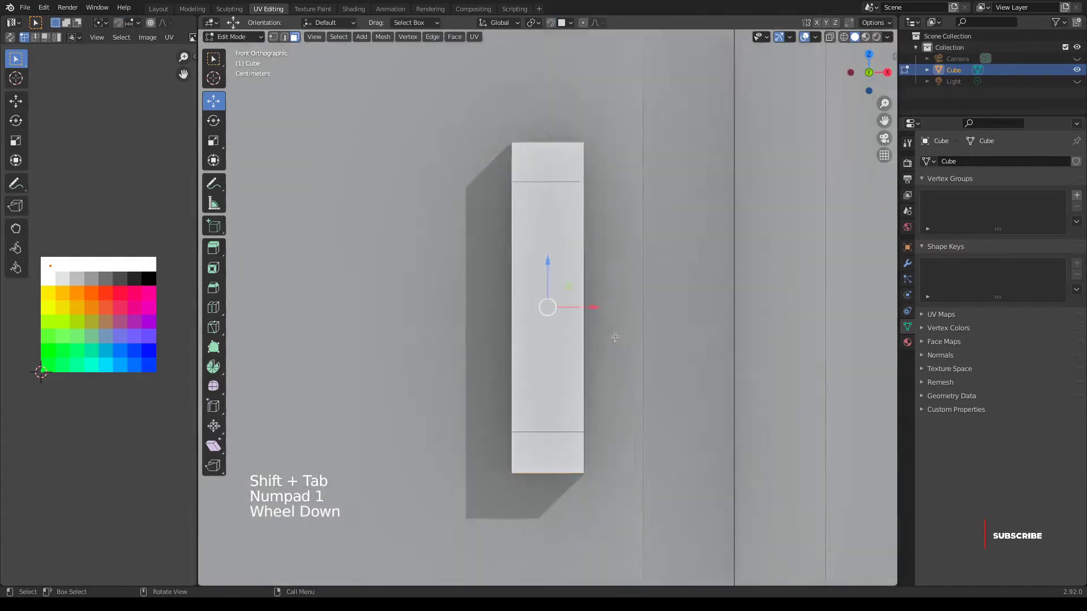
{"action": "scroll", "coordinate": [614, 337], "scroll_direction": "down", "scroll_amount": 3}
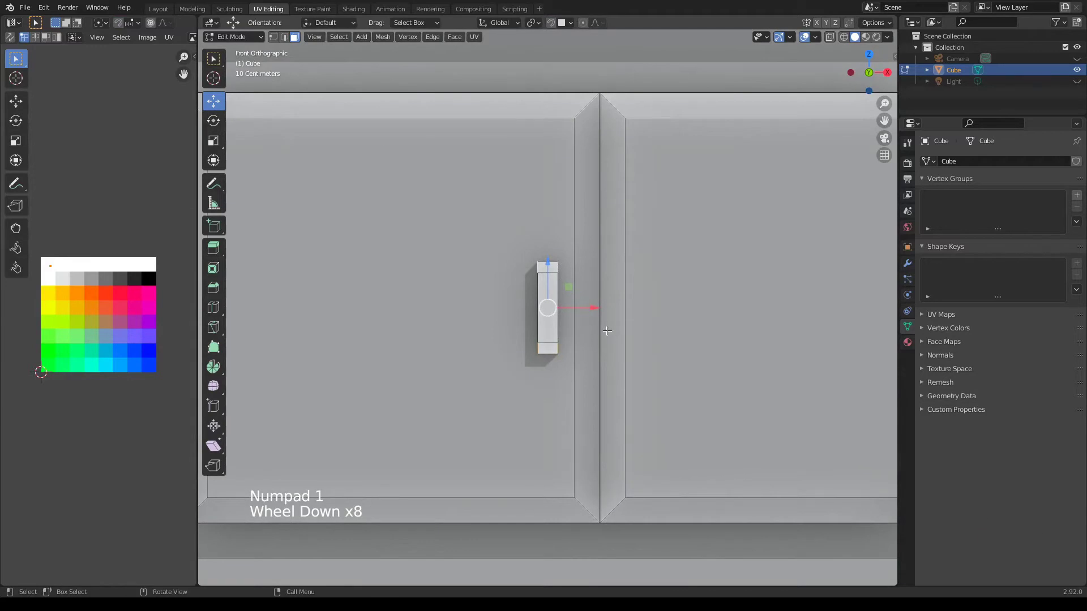
{"action": "scroll", "coordinate": [607, 330], "scroll_direction": "down", "scroll_amount": 2}
{"action": "middle_click_drag", "start_coordinate": [704, 332], "coordinate": [663, 333], "text": "shift"}
{"action": "scroll", "coordinate": [644, 330], "scroll_direction": "down", "scroll_amount": 2}
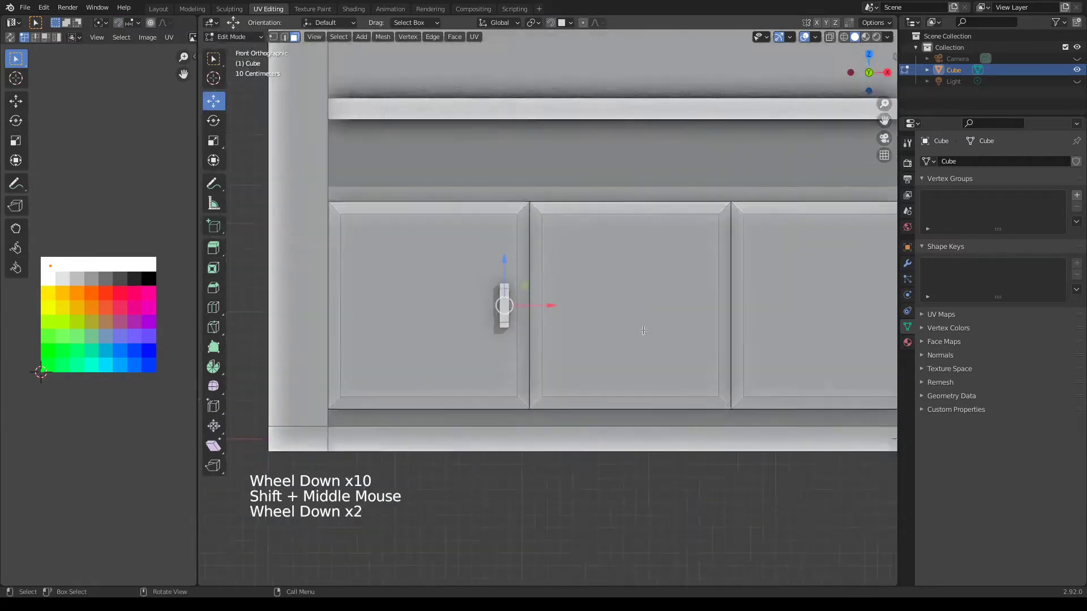
{"action": "scroll", "coordinate": [643, 330], "scroll_direction": "down", "scroll_amount": 4}
{"action": "middle_click_drag", "start_coordinate": [529, 306], "coordinate": [315, 359], "text": "shift"}
{"action": "key", "text": "l"}
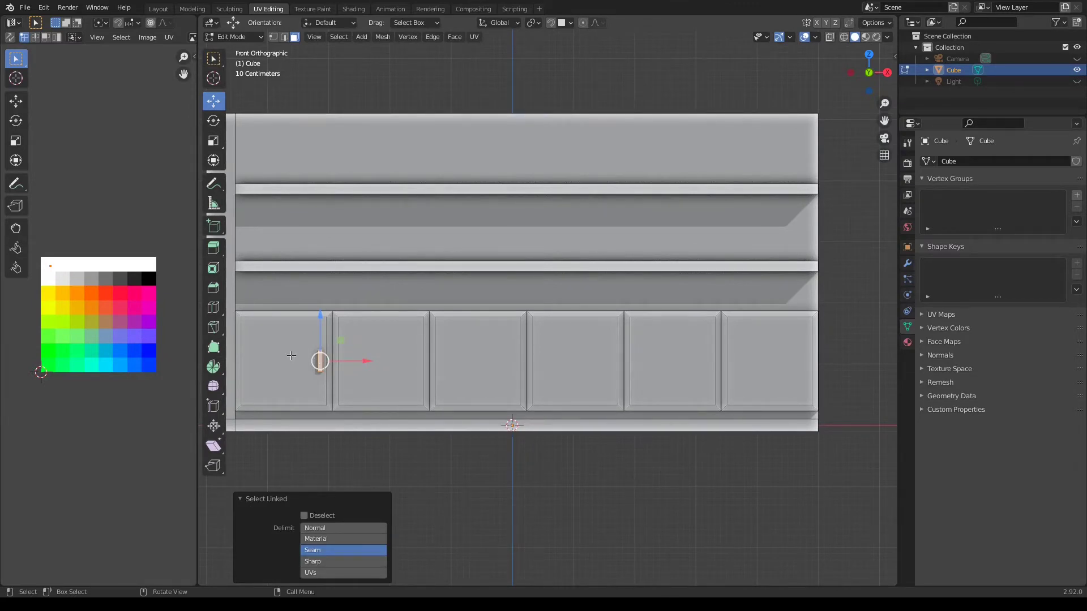
{"action": "key", "text": "shift"}
{"action": "key", "text": "shift+d"}
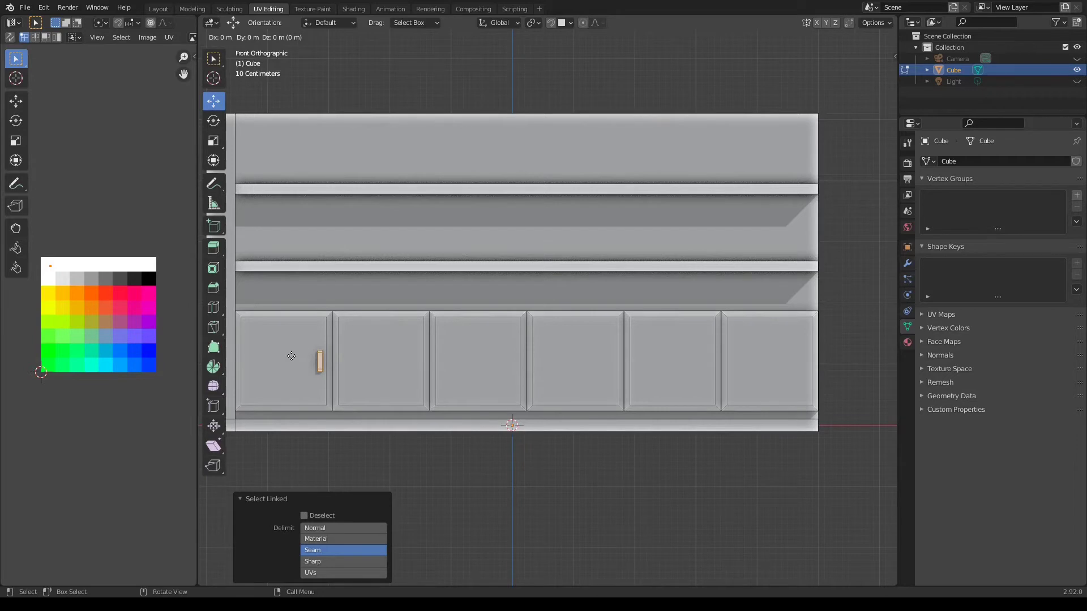
{"action": "key", "text": "x"}
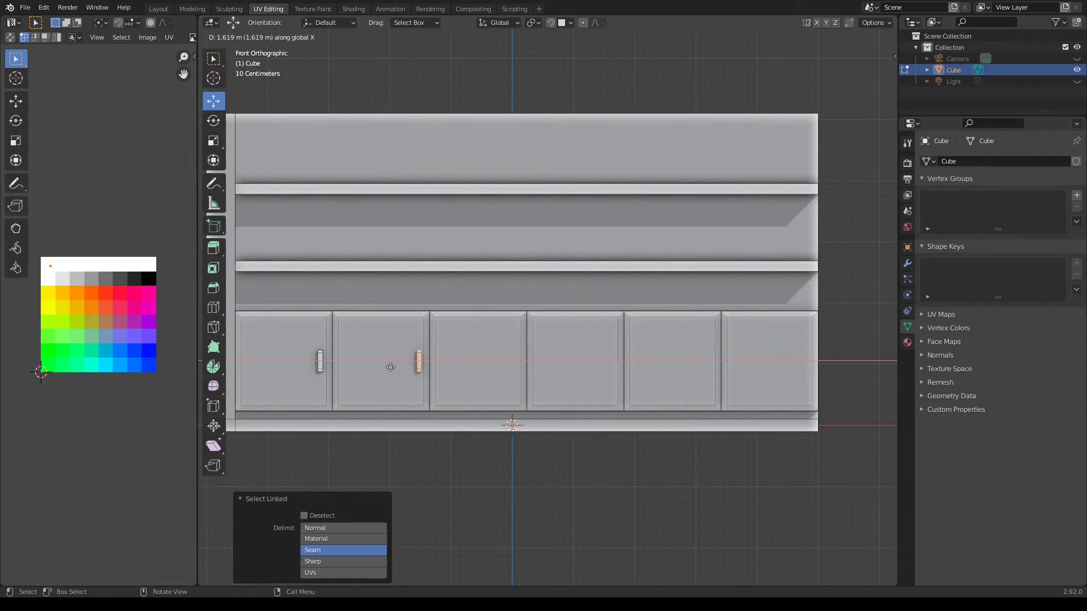
{"action": "left_click", "coordinate": [390, 366]}
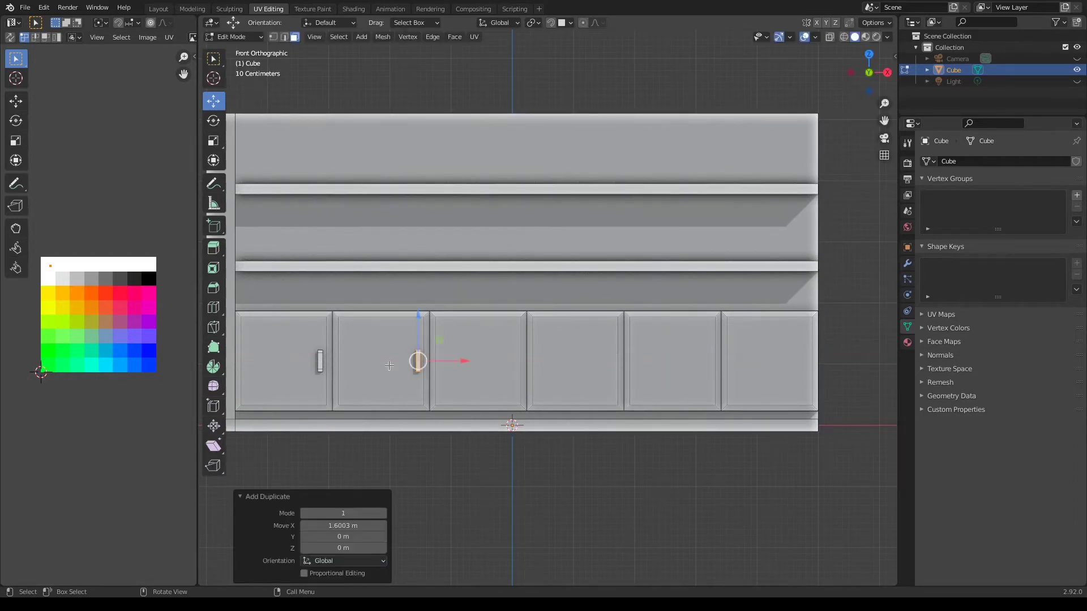
- Repeat the handle duplication four times at the same spacing to fit handles on the remaining four doors
{"action": "key", "text": "shift+r"}
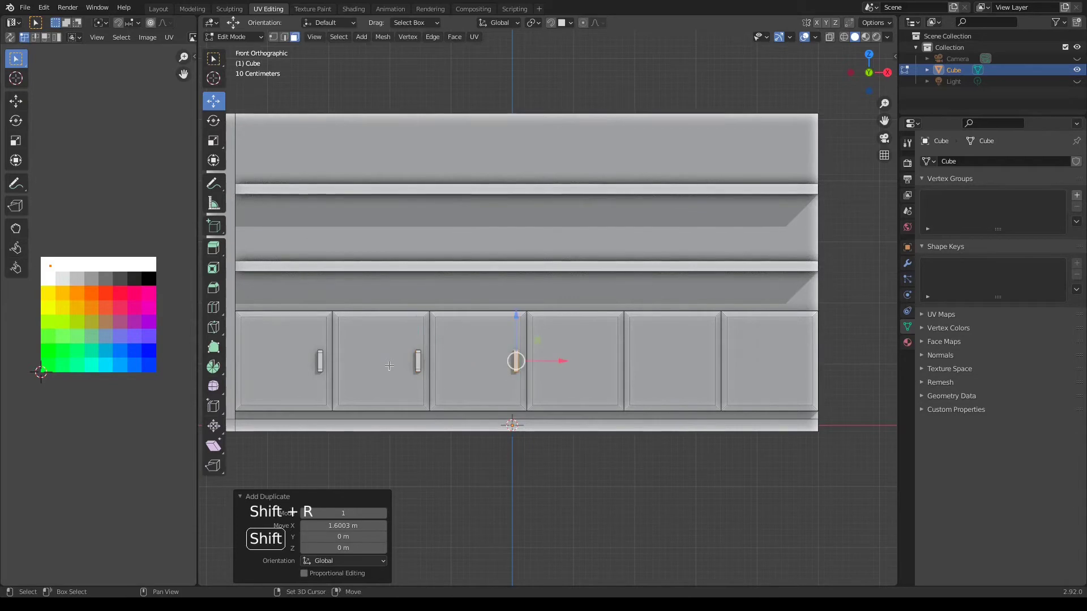
{"action": "key", "text": "shift+r"}
{"action": "key", "text": "shift+r"}
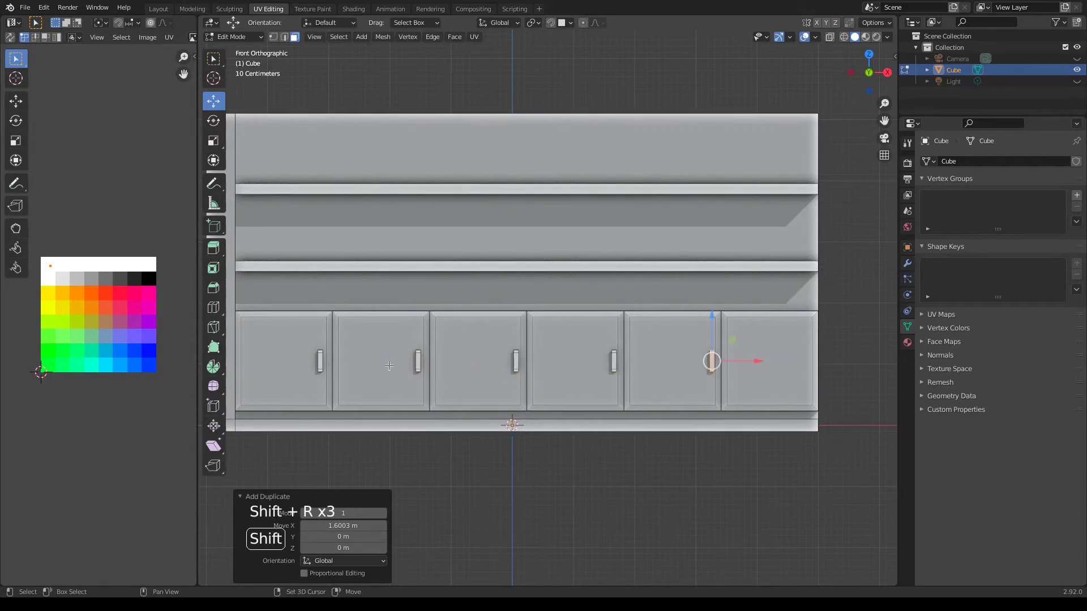
{"action": "key", "text": "shift+r"}
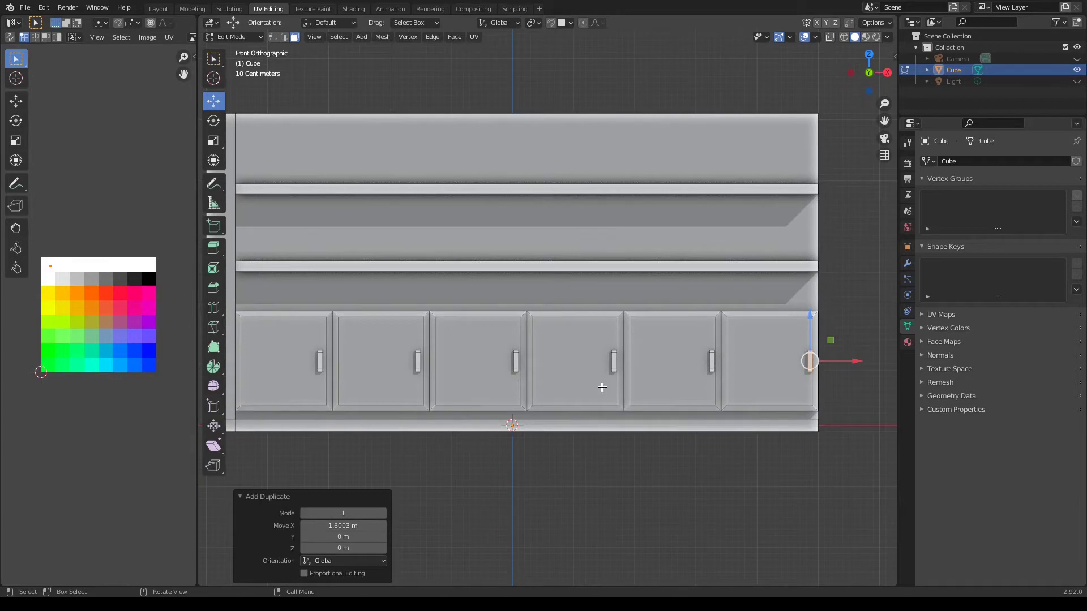
- Select the six inner door panels and move their UVs onto the yellow-green swatch of the palette
{"action": "key", "text": "KP_1"}
{"action": "middle_click_drag", "start_coordinate": [601, 387], "coordinate": [613, 405], "text": "shift"}
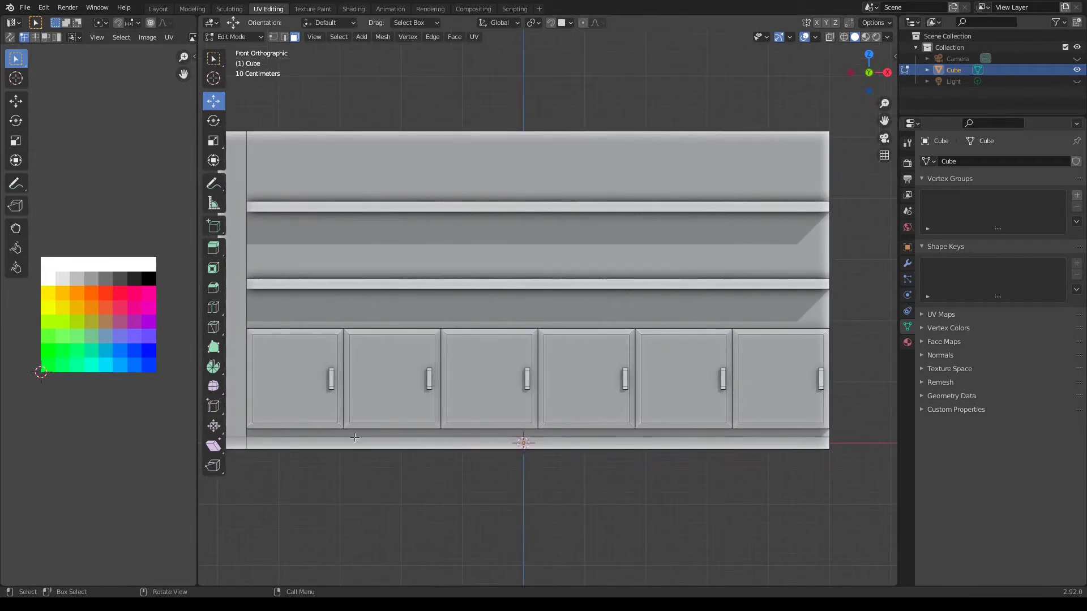
{"action": "left_click", "coordinate": [291, 383]}
{"action": "left_click", "coordinate": [422, 389], "text": "shift"}
{"action": "left_click", "coordinate": [512, 385], "text": "shift"}
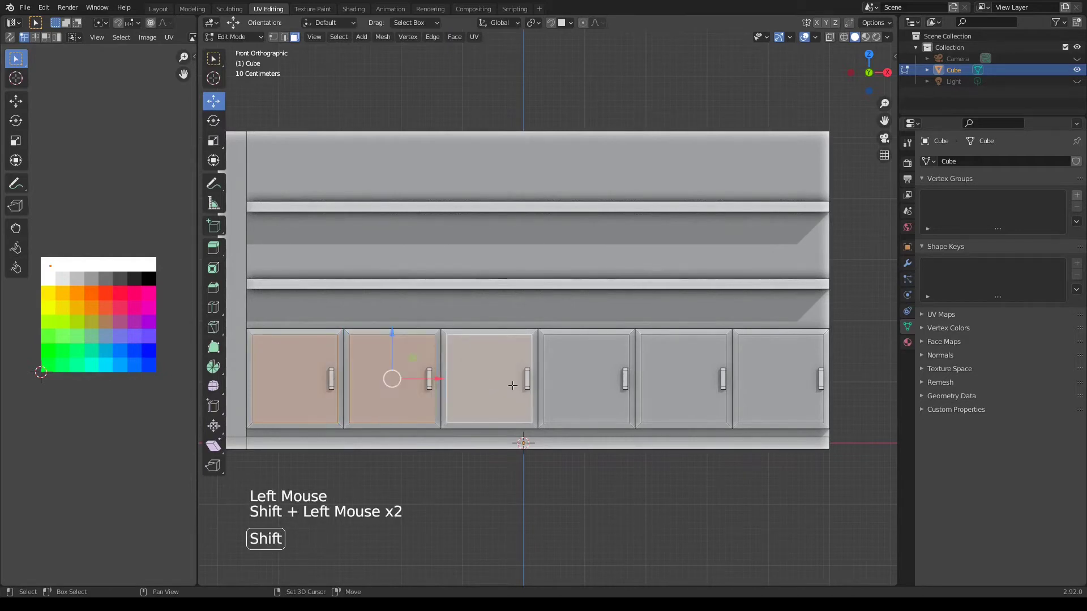
{"action": "left_click", "coordinate": [581, 392], "text": "shift"}
{"action": "left_click", "coordinate": [676, 399], "text": "shift"}
{"action": "left_click", "coordinate": [788, 400], "text": "shift"}
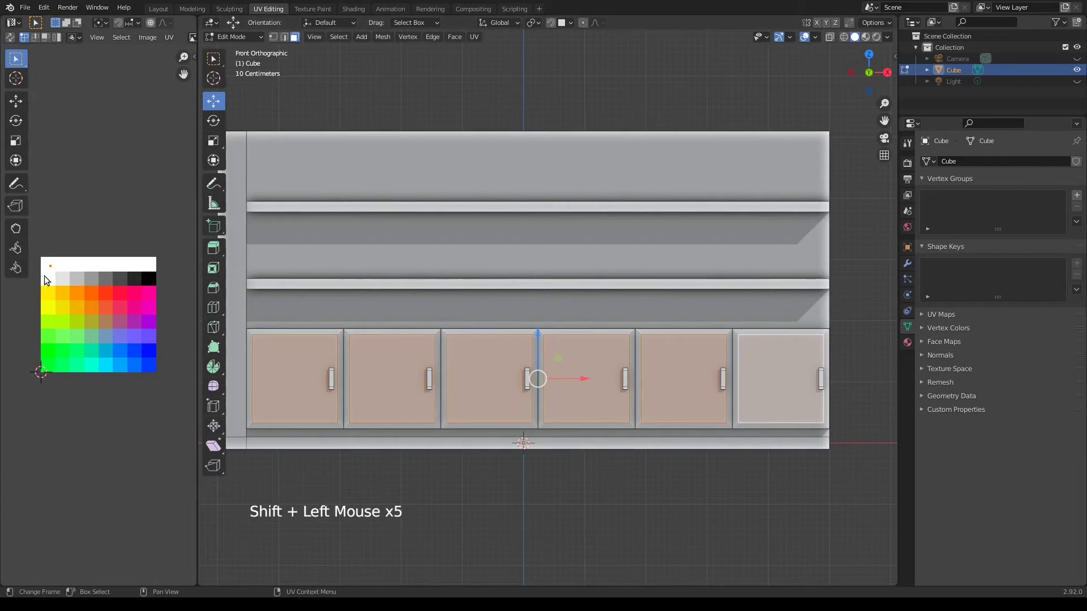
{"action": "key", "text": "g"}
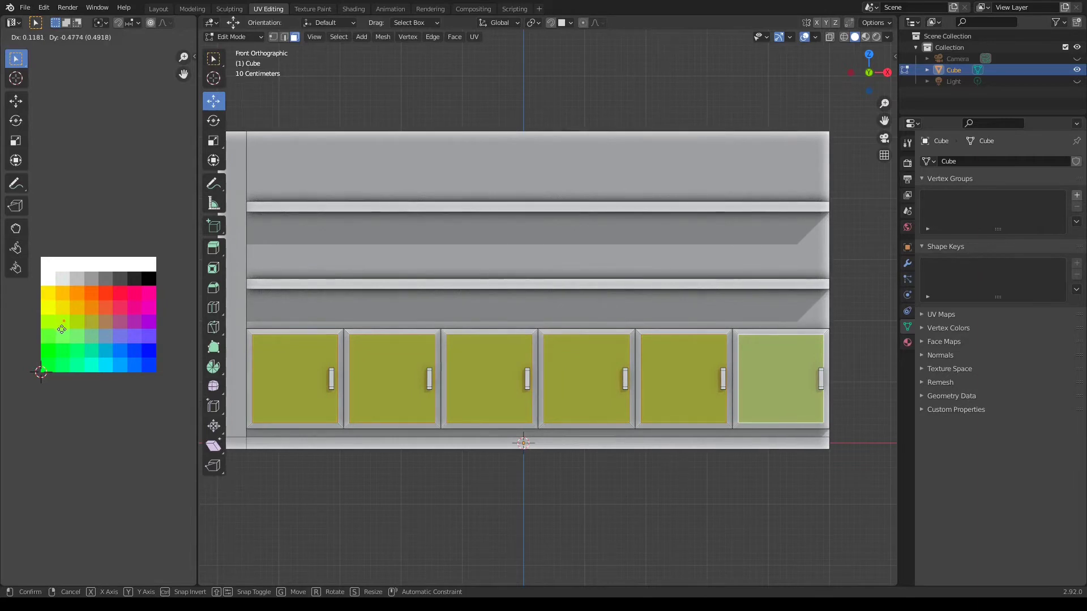
{"action": "left_click", "coordinate": [60, 329]}
- Extrude the six top faces of the cabinet row upward about 0.21 m to form a countertop
{"action": "middle_click_drag", "start_coordinate": [451, 366], "coordinate": [506, 295]}
{"action": "left_click", "coordinate": [506, 295]}
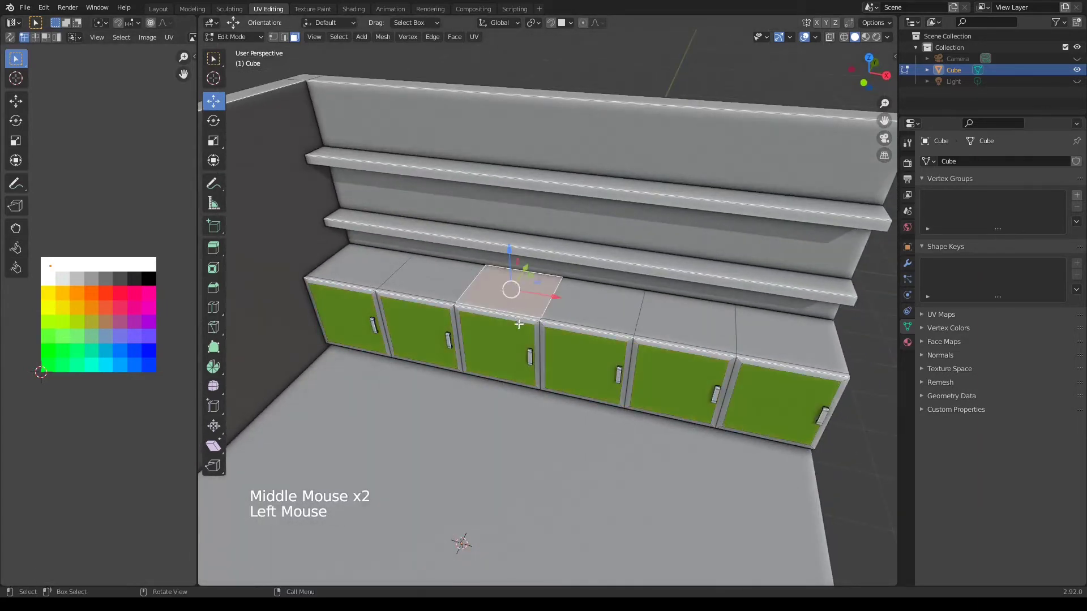
{"action": "left_click", "coordinate": [767, 332]}
{"action": "left_click", "coordinate": [702, 329], "text": "shift"}
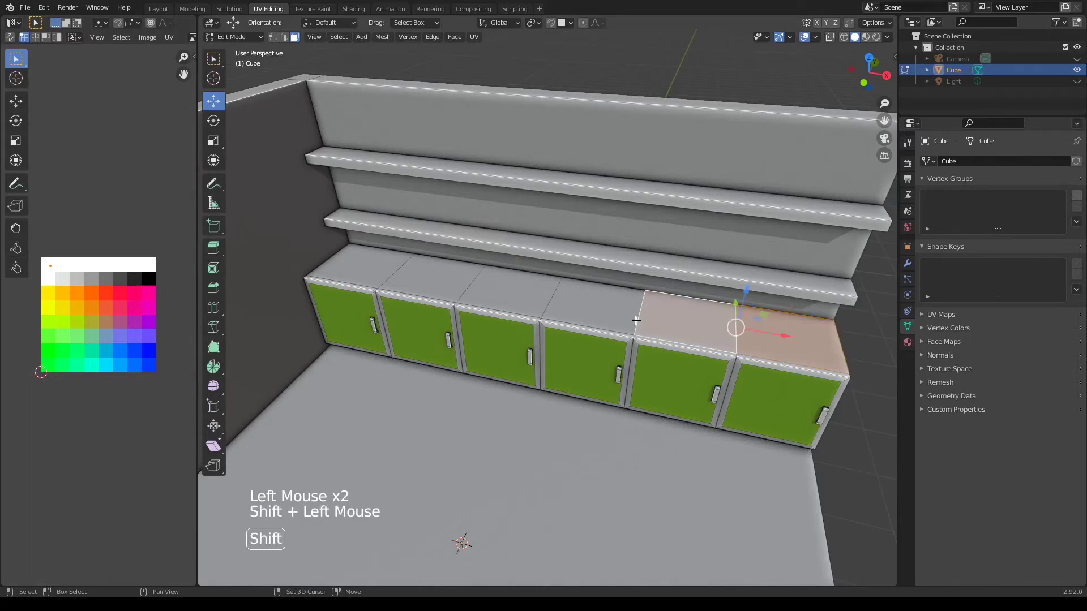
{"action": "left_click", "coordinate": [338, 261], "text": "ctrl"}
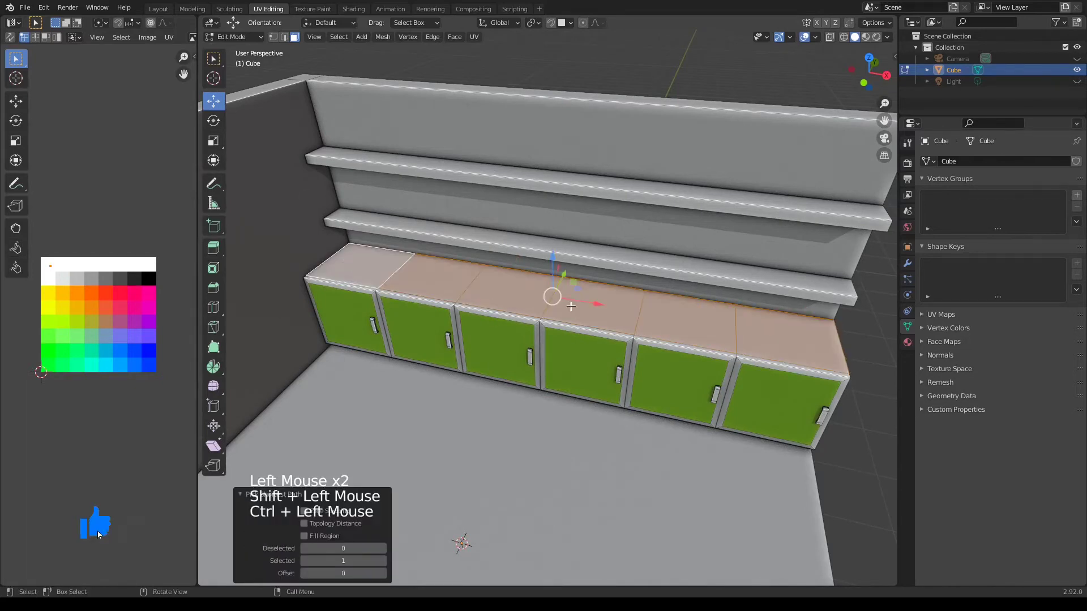
{"action": "key", "text": "e"}
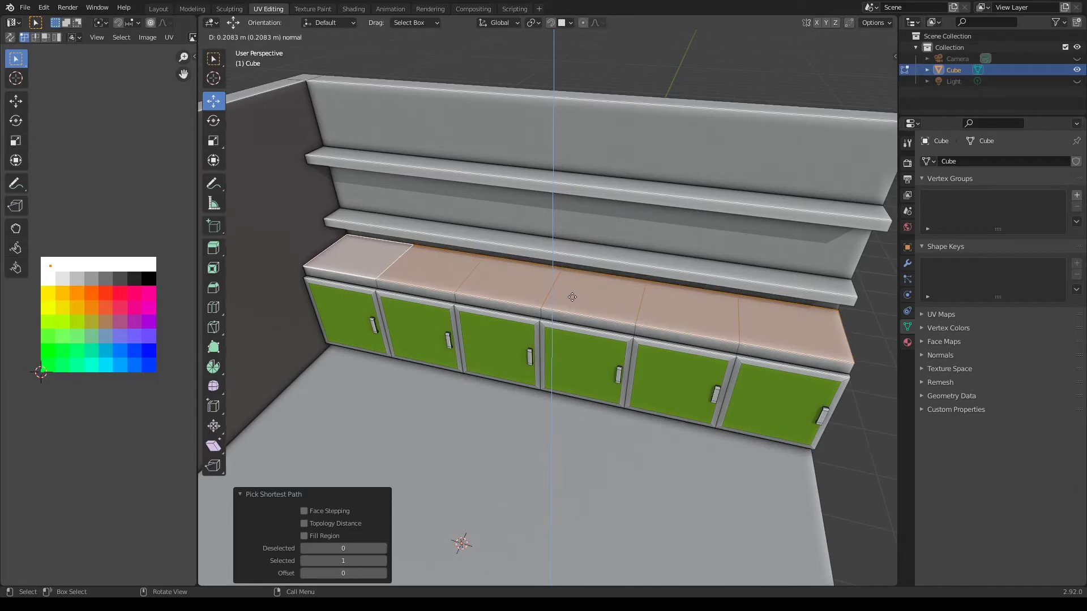
{"action": "left_click", "coordinate": [572, 297]}
- Inset the countertop face above the third door by about 0.087 m
{"action": "left_click", "coordinate": [518, 290]}
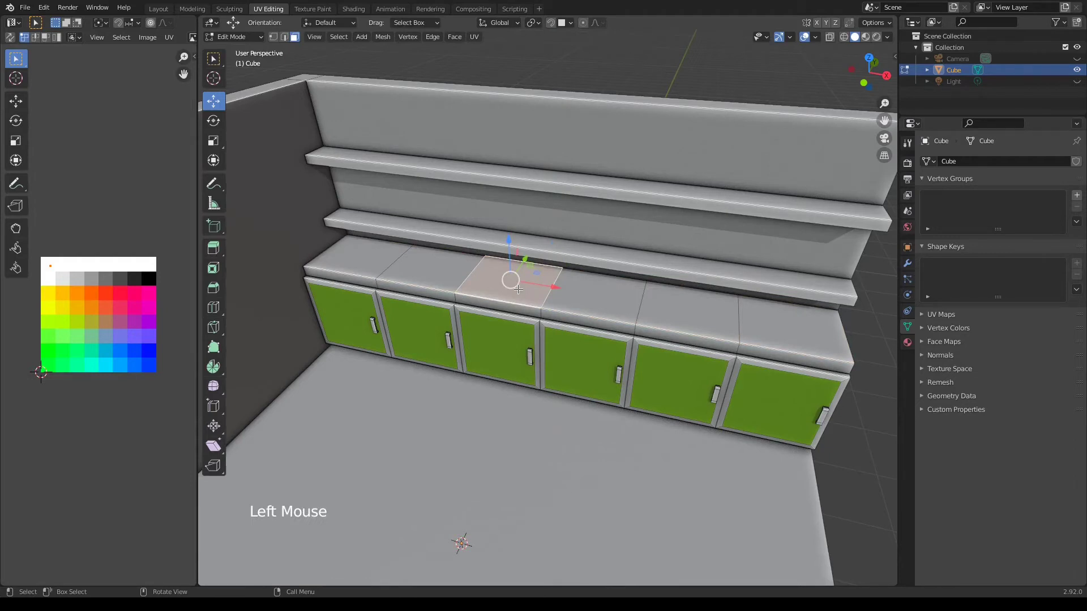
{"action": "key", "text": "KP_Decimal"}
{"action": "scroll", "coordinate": [524, 319], "scroll_direction": "down", "scroll_amount": 3}
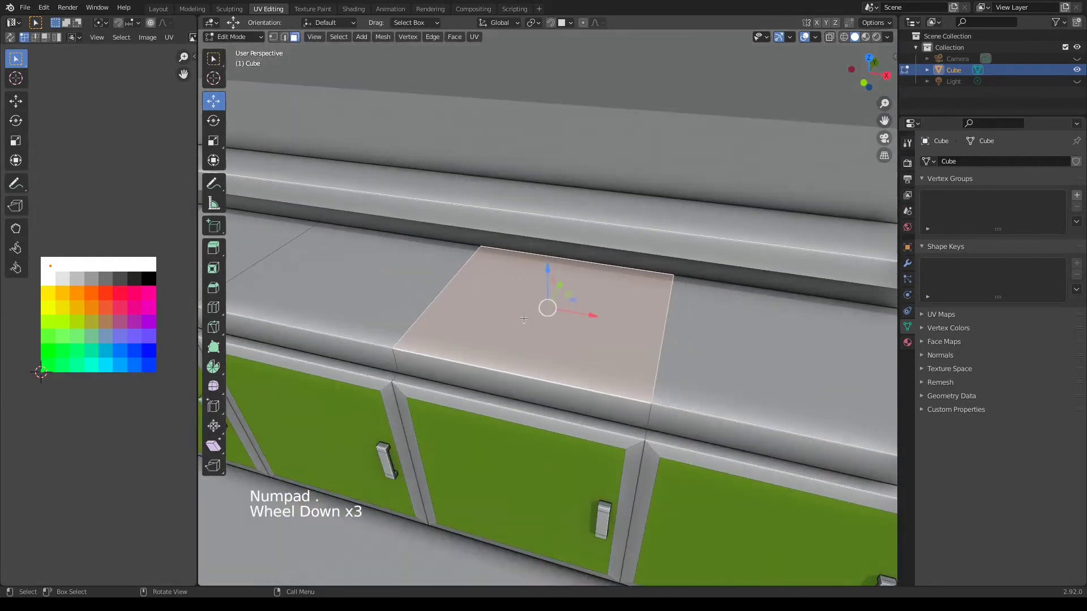
{"action": "key", "text": "i"}
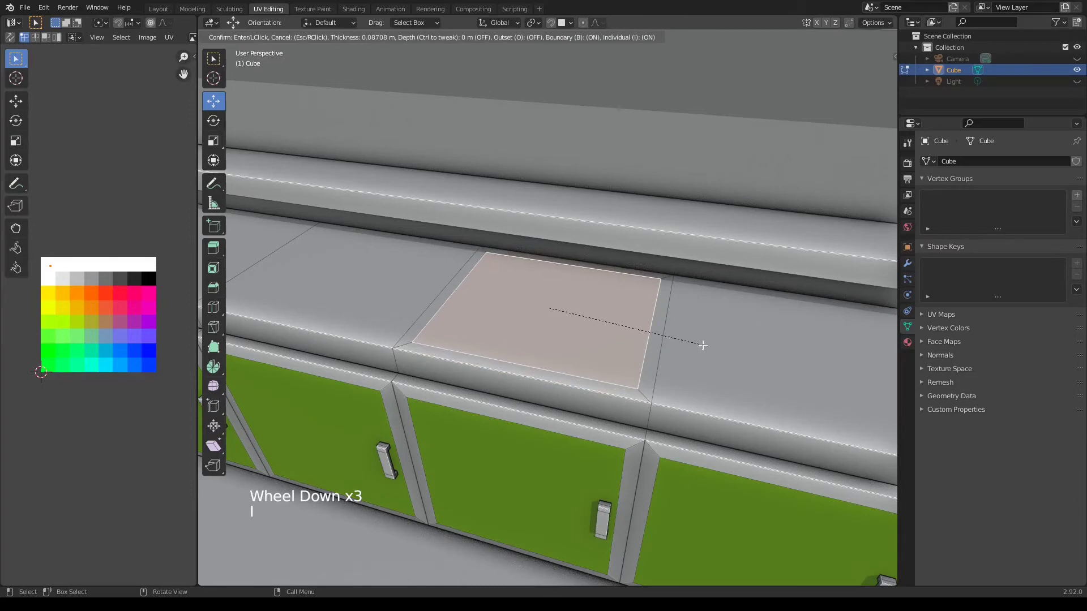
{"action": "left_click", "coordinate": [702, 345]}
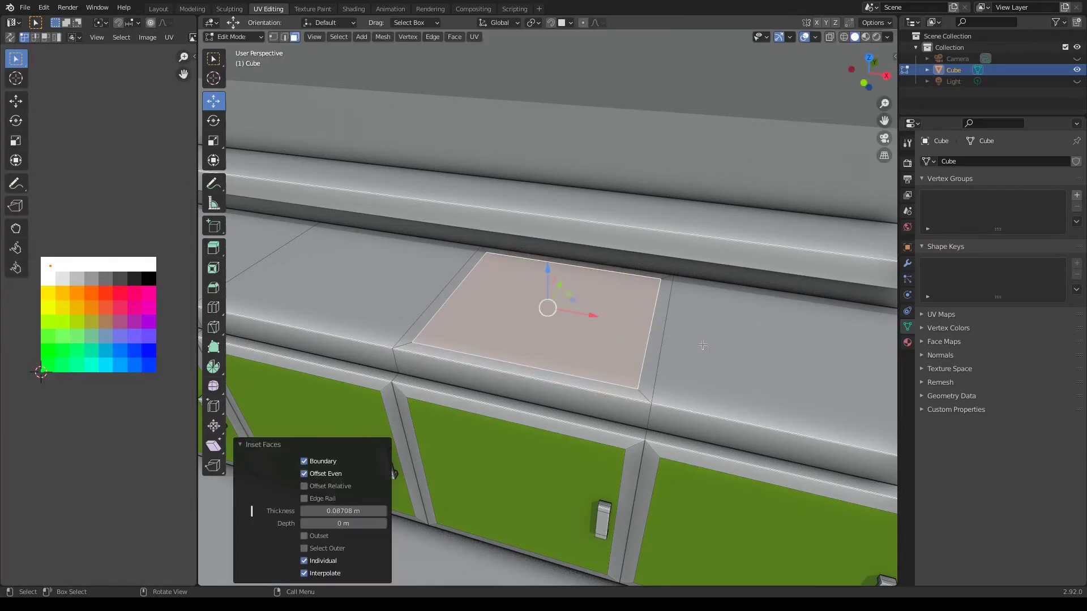
- Colour the inset countertop face with its border, and the front edge face below it, with the near-black palette swatch
{"action": "key", "text": "ctrl+KP_Add"}
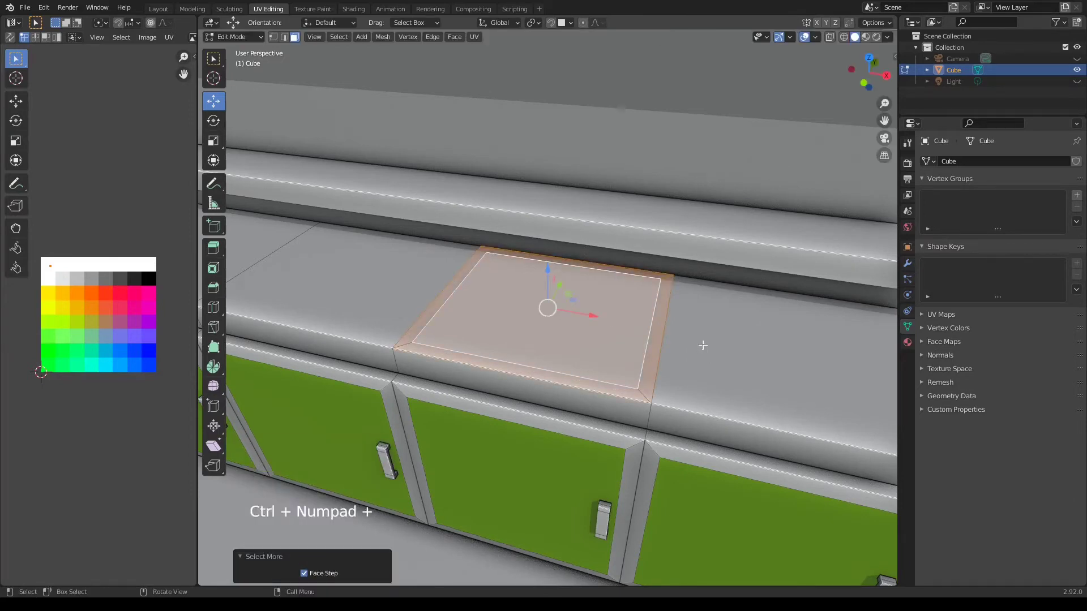
{"action": "key", "text": "ctrl+z"}
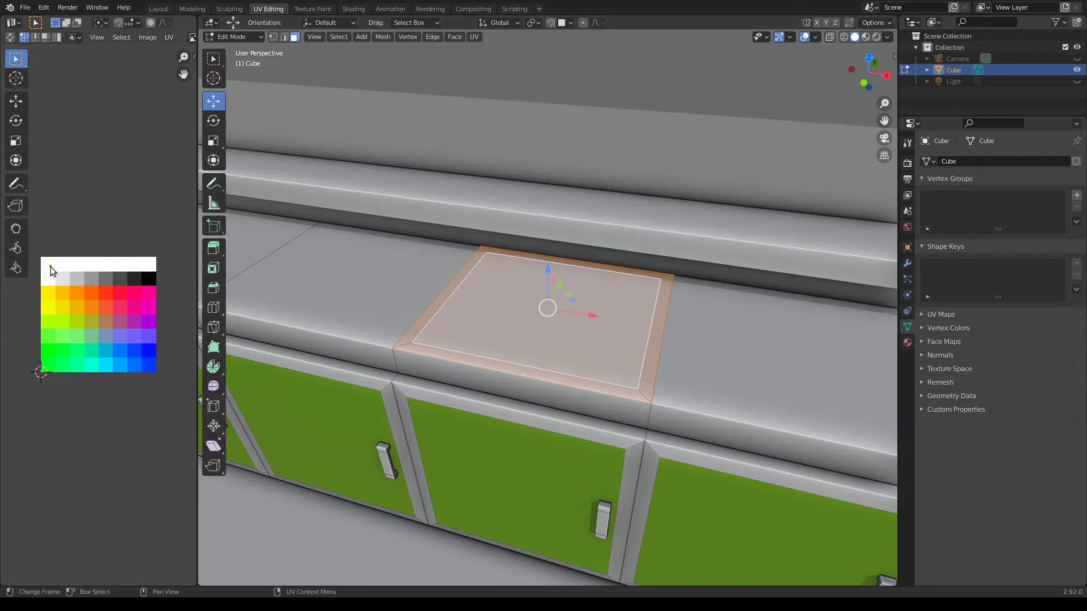
{"action": "key", "text": "g"}
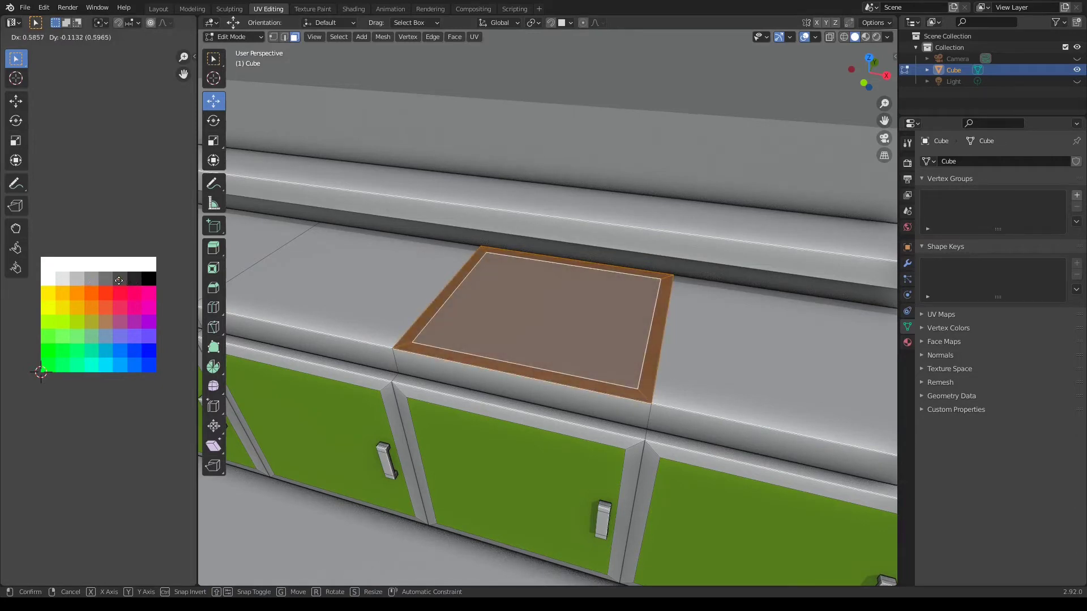
{"action": "left_click", "coordinate": [137, 283]}
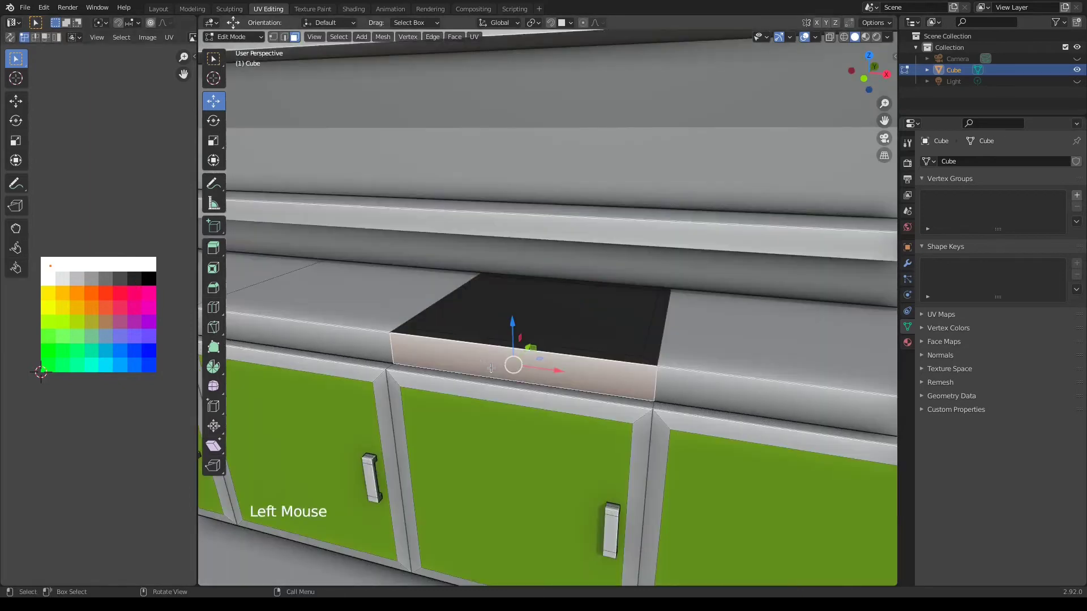
{"action": "key", "text": "g"}
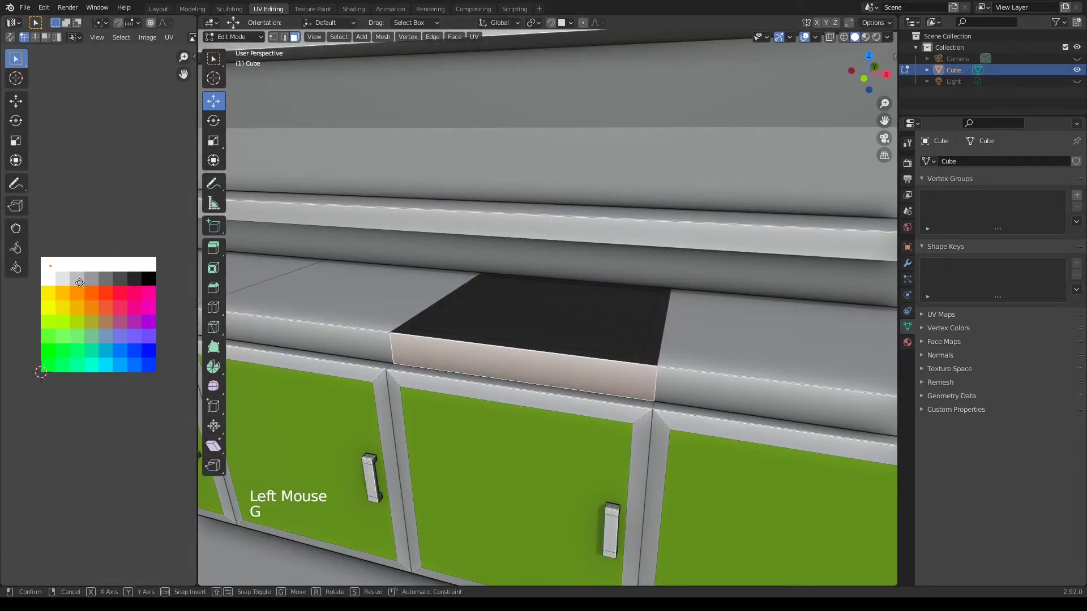
{"action": "left_click", "coordinate": [164, 296]}
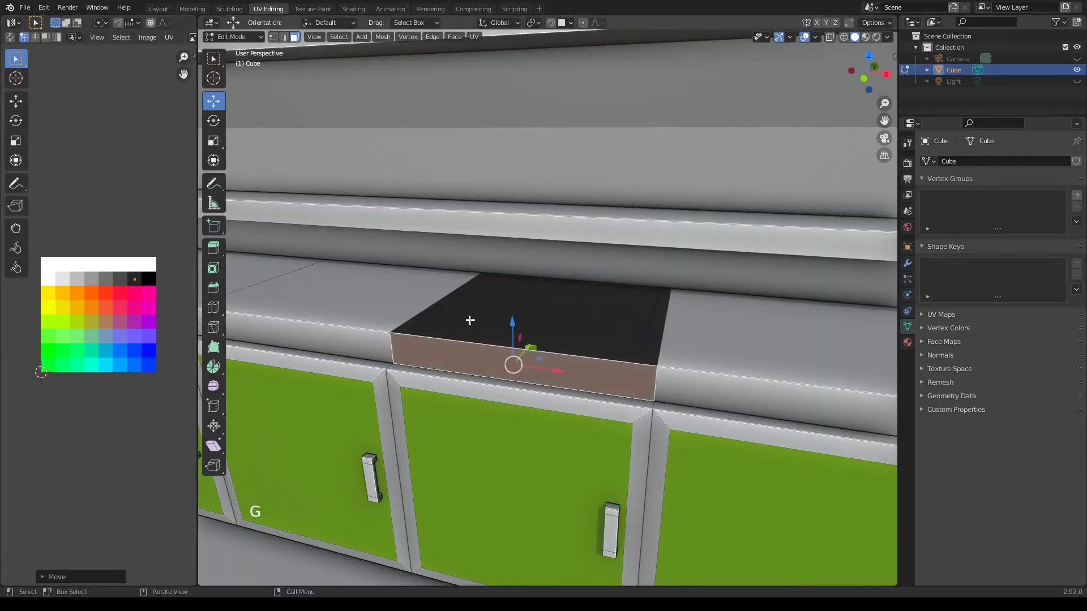
- Extrude the inner face of the dark countertop section about 0.273 m downward to form a sink basin
{"action": "left_click", "coordinate": [592, 339]}
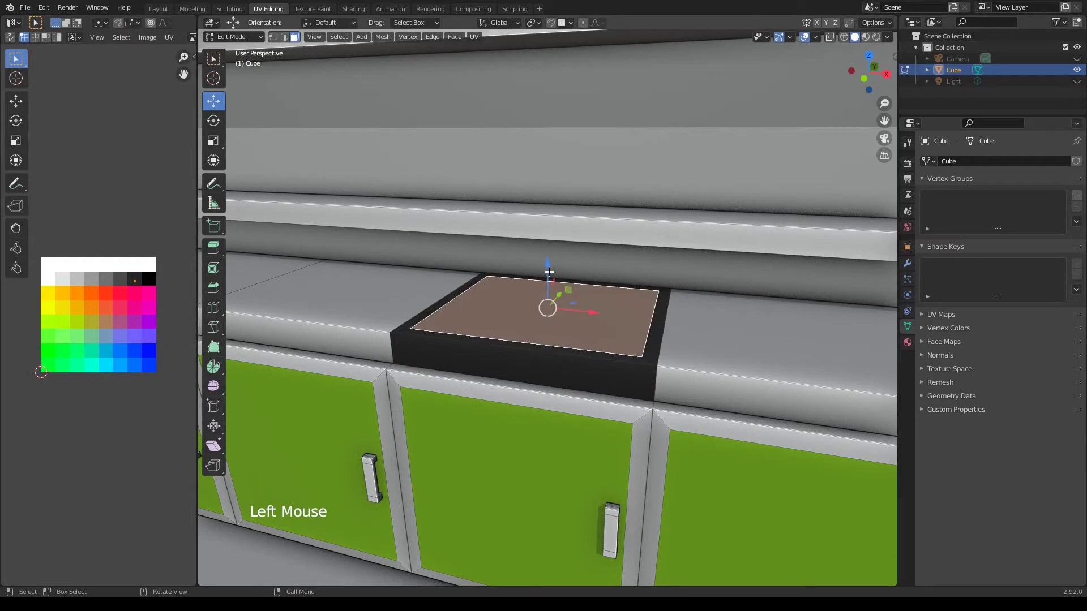
{"action": "key", "text": "e"}
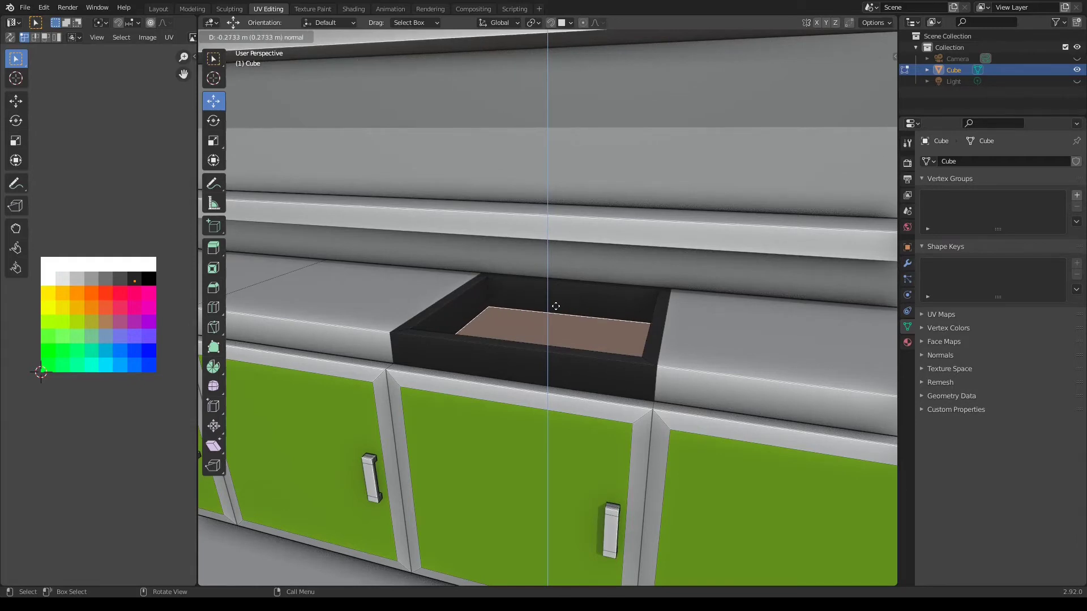
{"action": "left_click", "coordinate": [556, 305]}
- Duplicate the basin's rear inner face in place and shrink it by about 0.542 overall, 0.483 along X and 0.474 overall
{"action": "scroll", "coordinate": [602, 350], "scroll_direction": "up", "scroll_amount": 2}
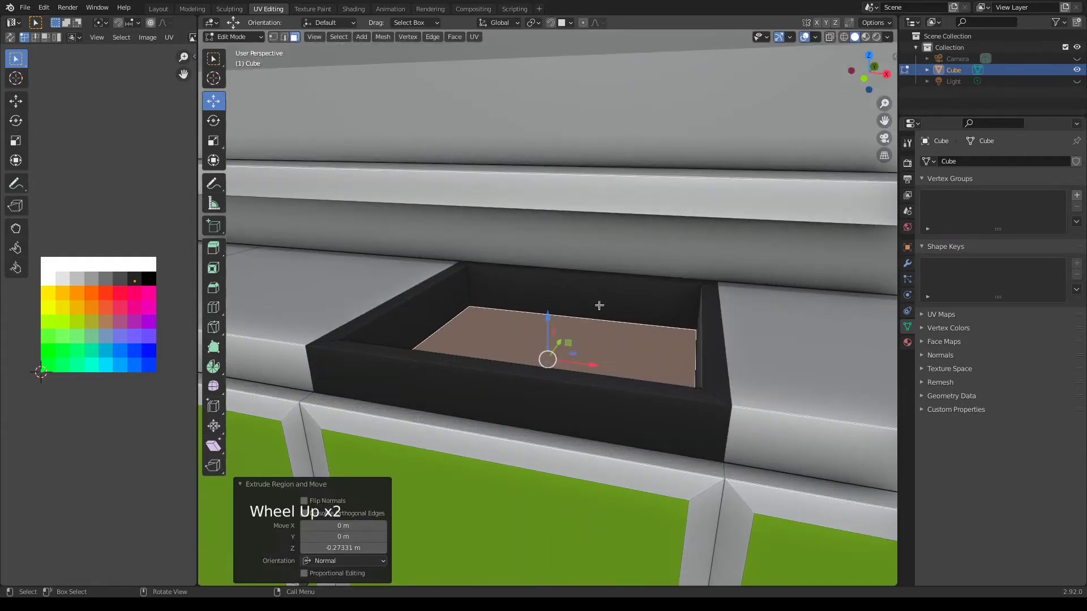
{"action": "left_click", "coordinate": [626, 316]}
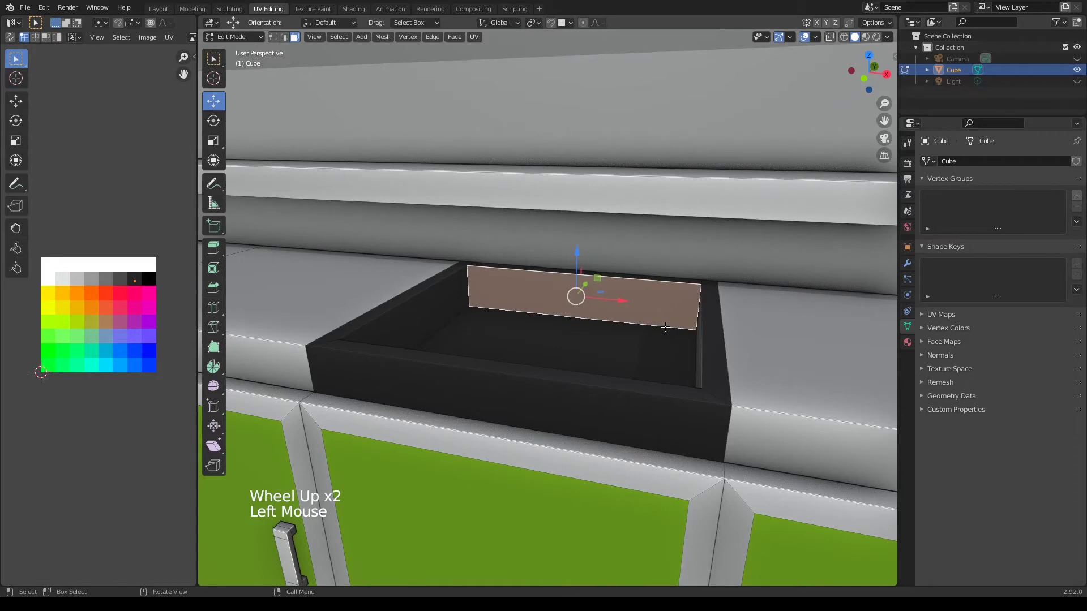
{"action": "key", "text": "shift+d"}
{"action": "right_click", "coordinate": [708, 329]}
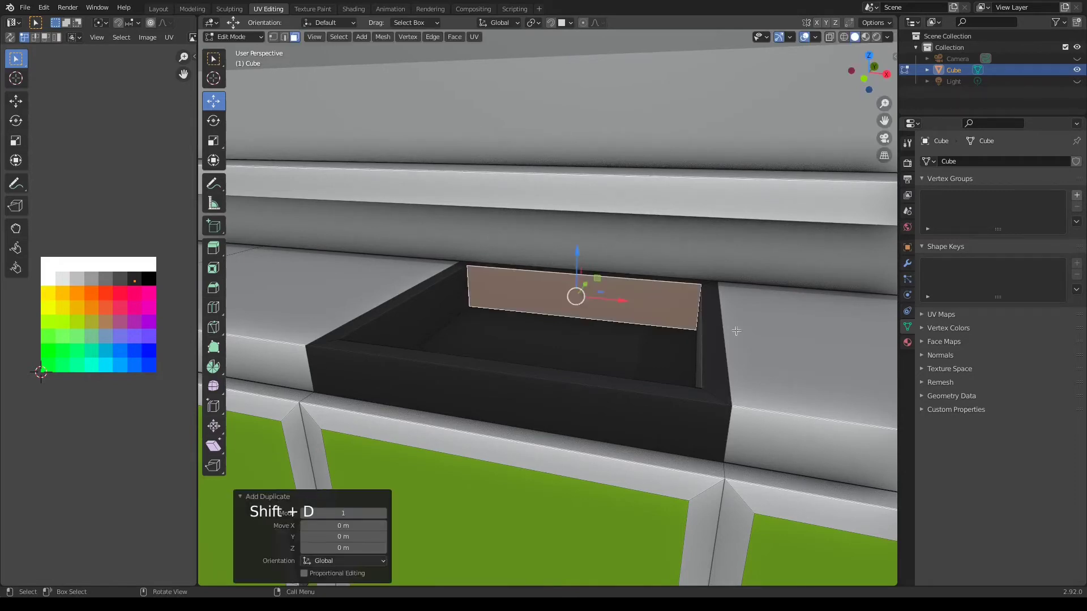
{"action": "key", "text": "s"}
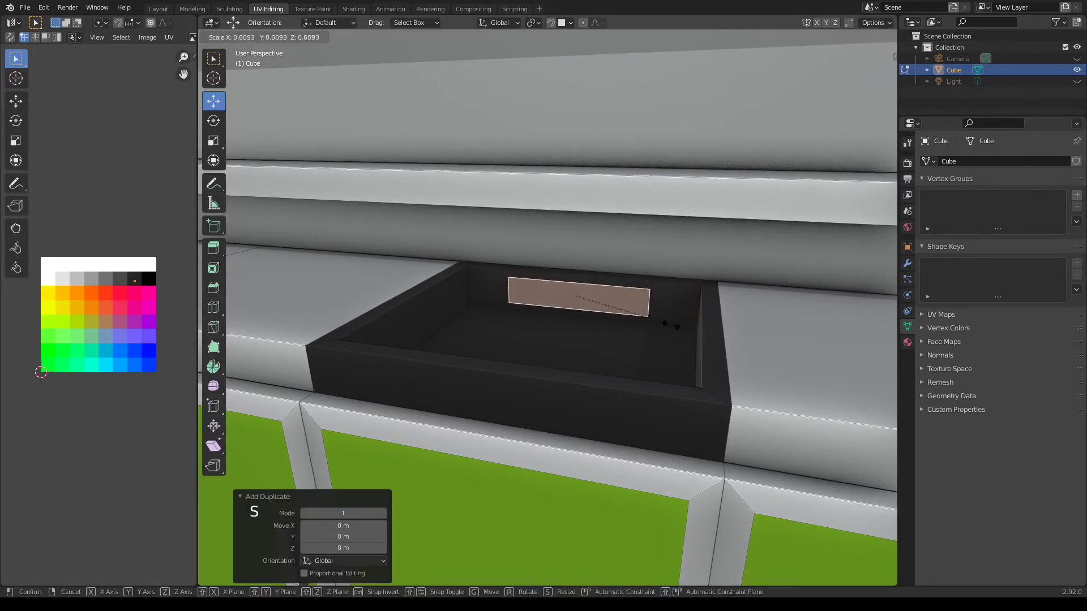
{"action": "left_click", "coordinate": [652, 317]}
{"action": "key", "text": "s"}
{"action": "key", "text": "x"}
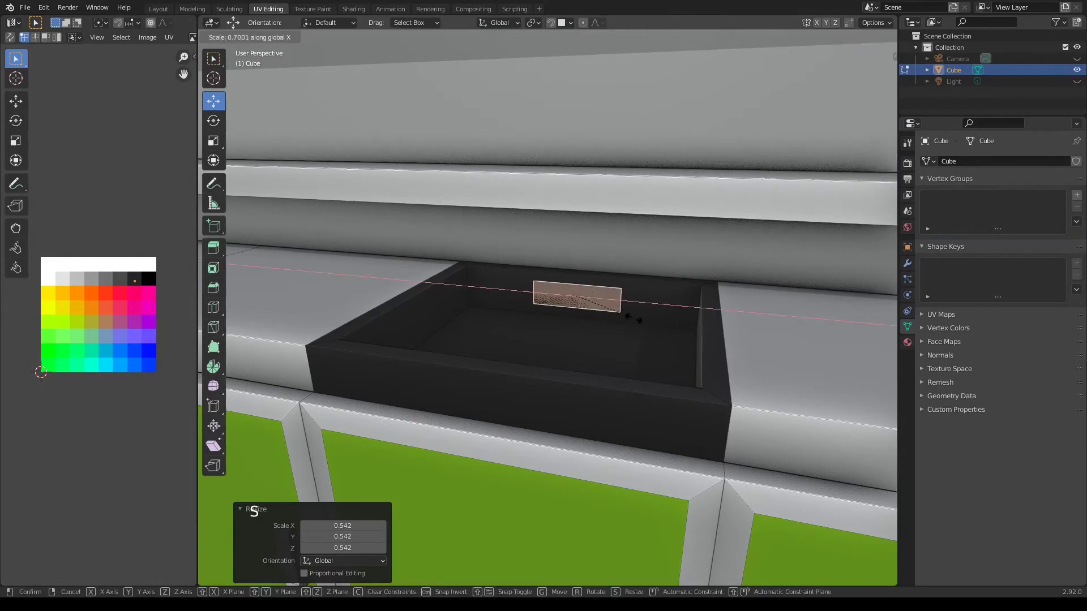
{"action": "left_click", "coordinate": [615, 314]}
{"action": "key", "text": "s"}
{"action": "key", "text": "s"}
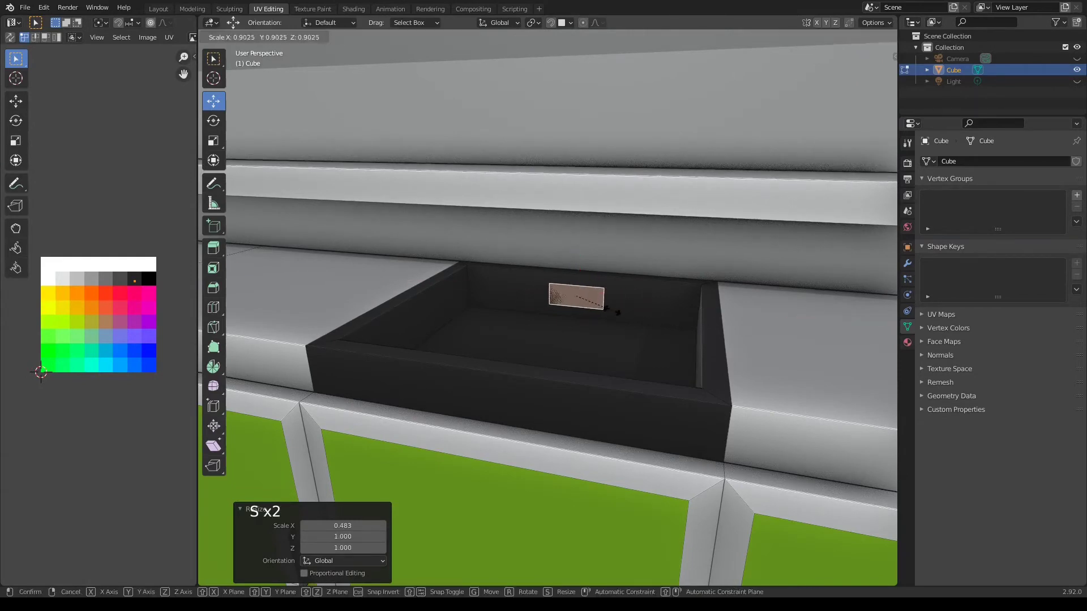
{"action": "left_click", "coordinate": [589, 300]}
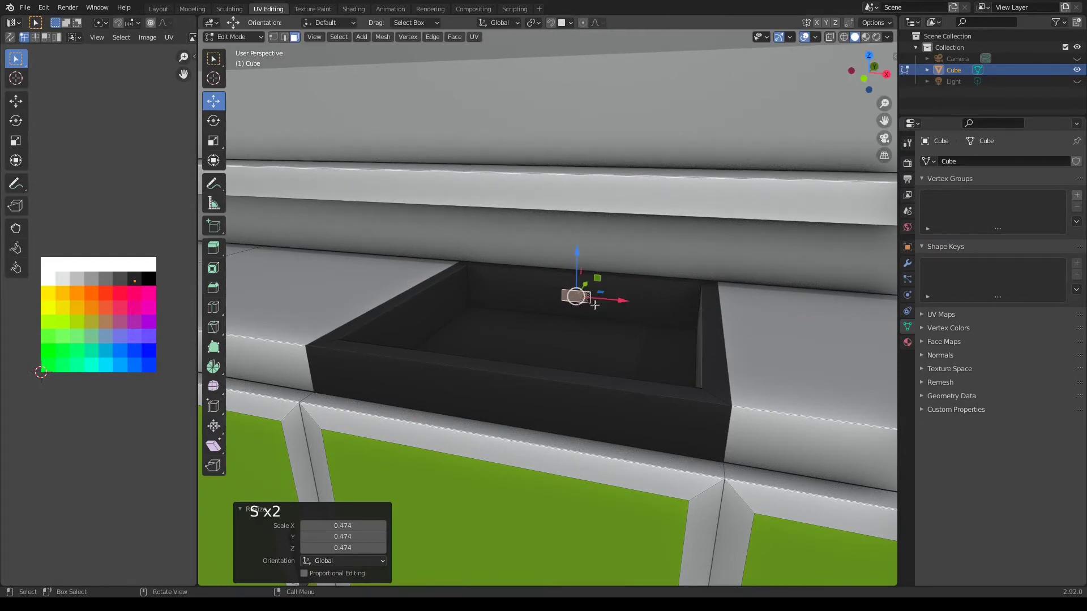
- Move the small duplicated face's UVs onto the light grey palette swatch
{"action": "scroll", "coordinate": [623, 301], "scroll_direction": "up", "scroll_amount": 7}
{"action": "middle_click_drag", "start_coordinate": [660, 302], "coordinate": [696, 313]}
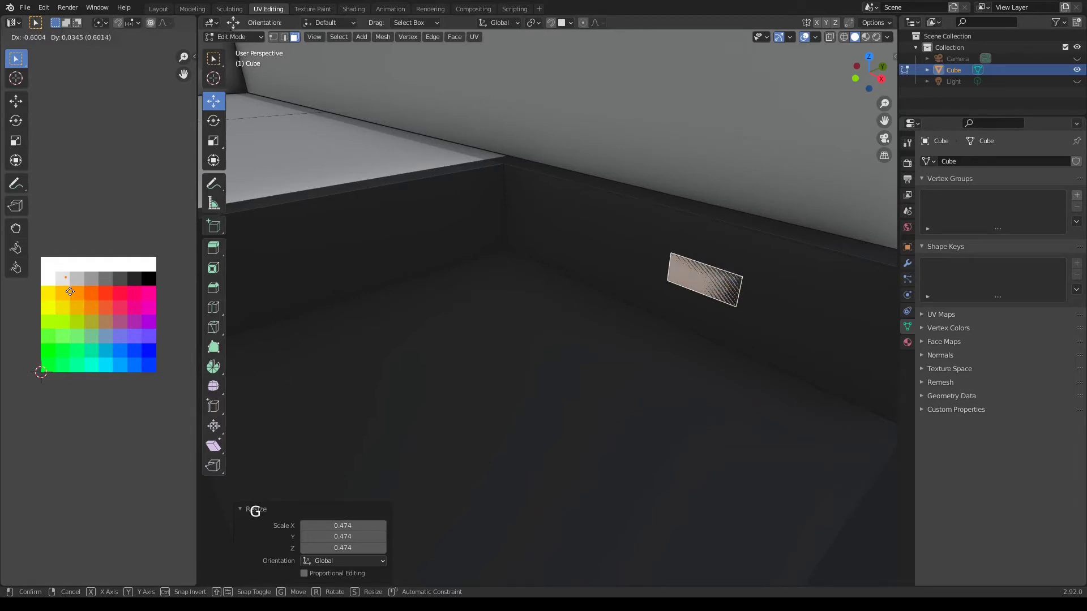
{"action": "left_click", "coordinate": [70, 292]}
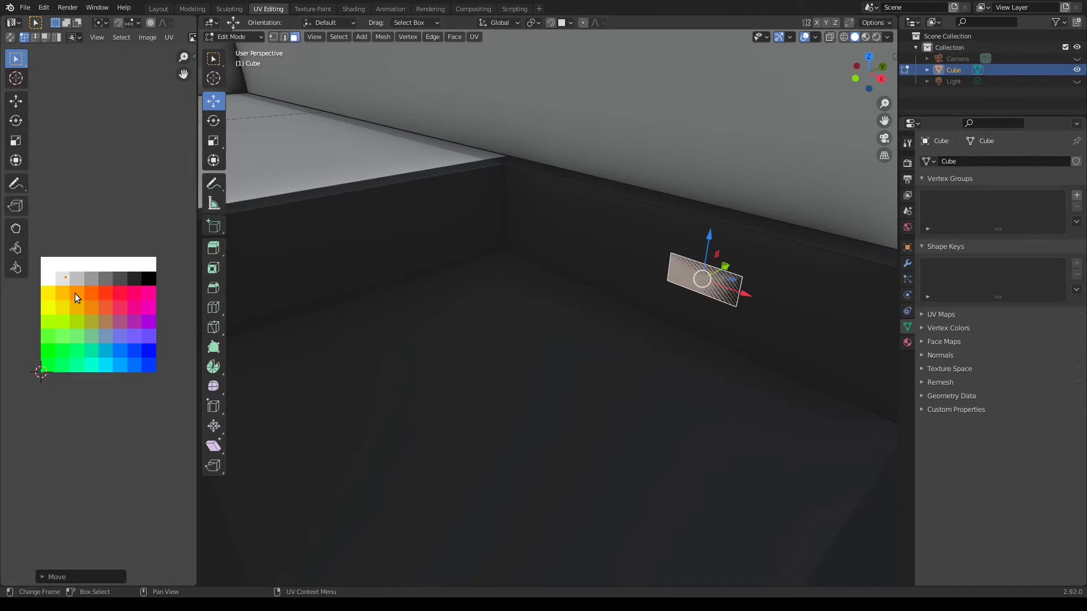
- Extrude the small light grey face about 0.022 m out from the basin's rear wall
{"action": "mouse_move", "coordinate": [781, 340]}
{"action": "middle_mouse_down", "text": "shift"}
{"action": "mouse_move", "coordinate": [719, 326]}
{"action": "mouse_move", "coordinate": [781, 330]}
{"action": "middle_mouse_up", "text": "shift"}
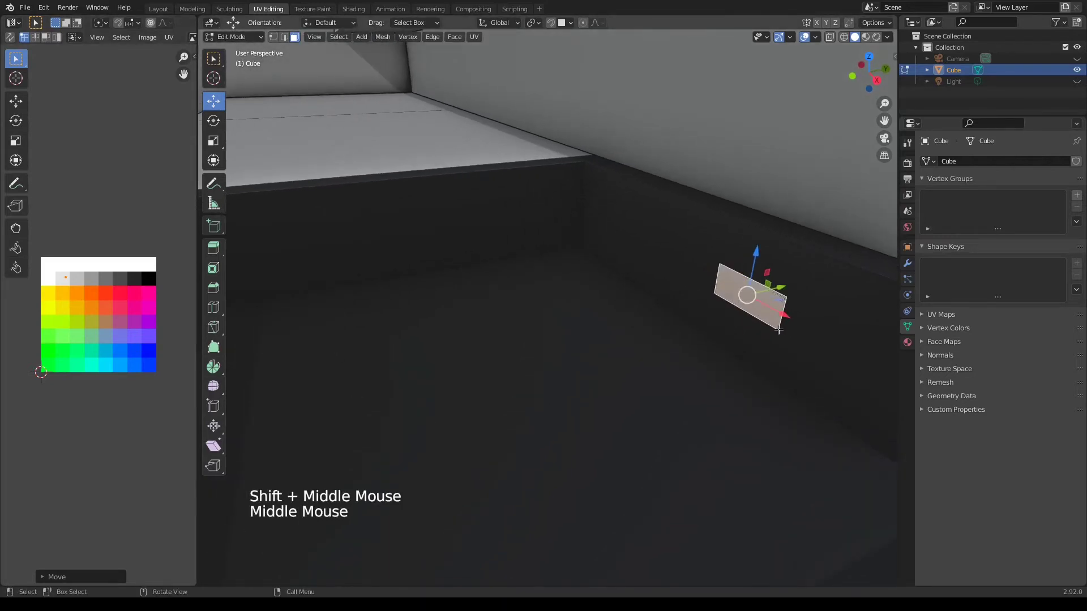
{"action": "key", "text": "e"}
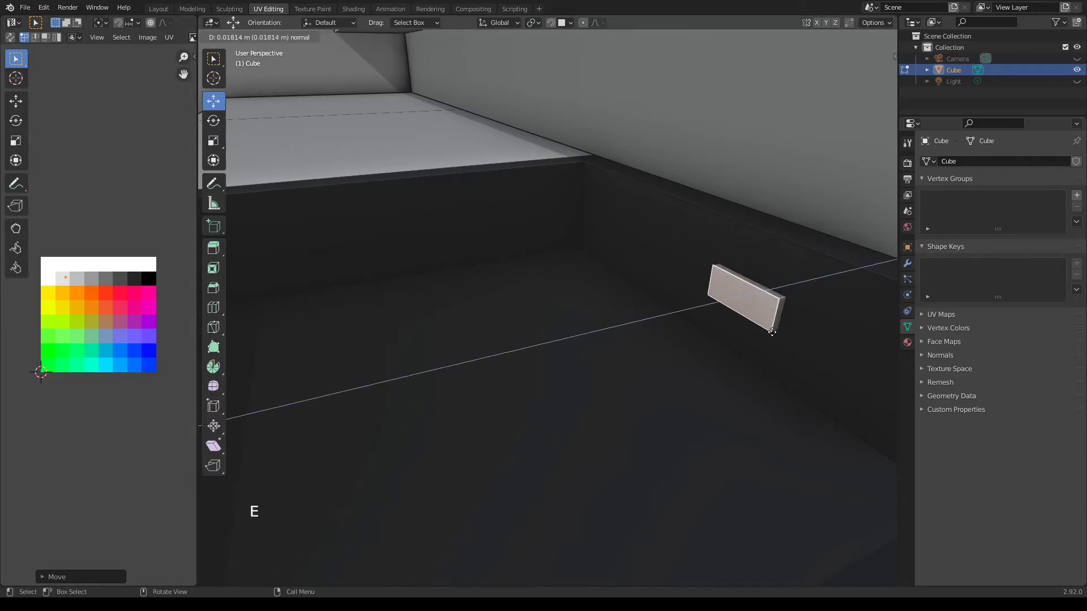
{"action": "left_click", "coordinate": [766, 325]}
- Inset the front face of the small light grey plate by about 0.013 m and scale it to about 0.461 along X
{"action": "key", "text": "i"}
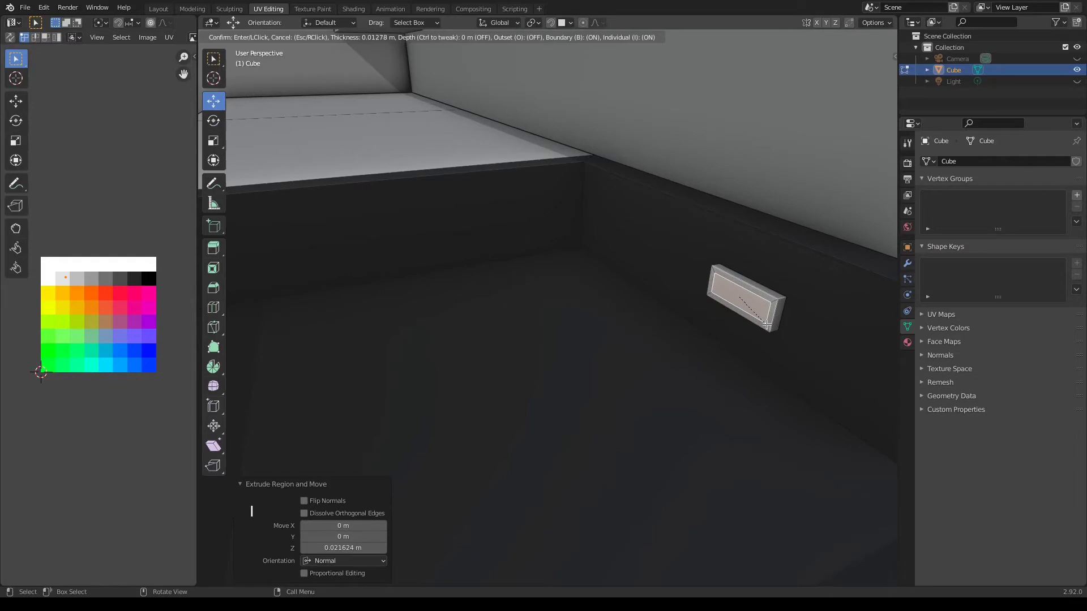
{"action": "left_click", "coordinate": [766, 326]}
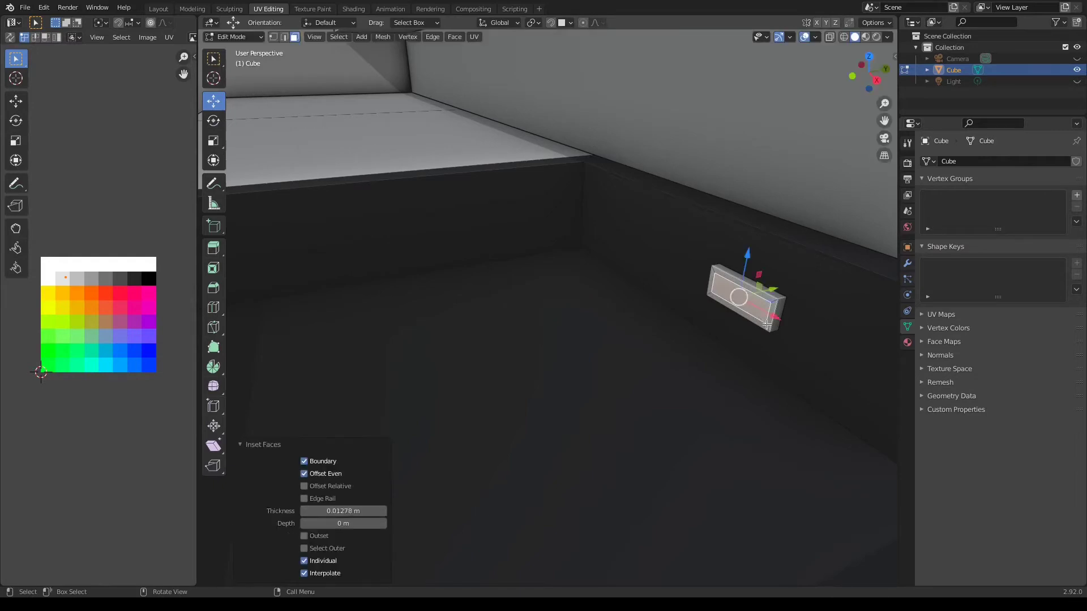
{"action": "key", "text": "s"}
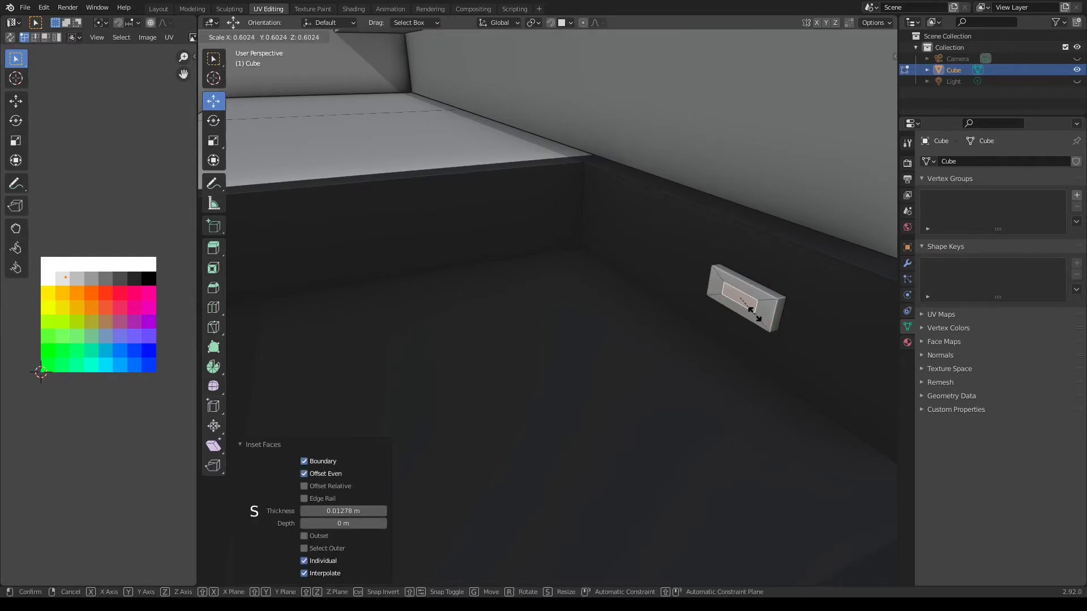
{"action": "key", "text": "x"}
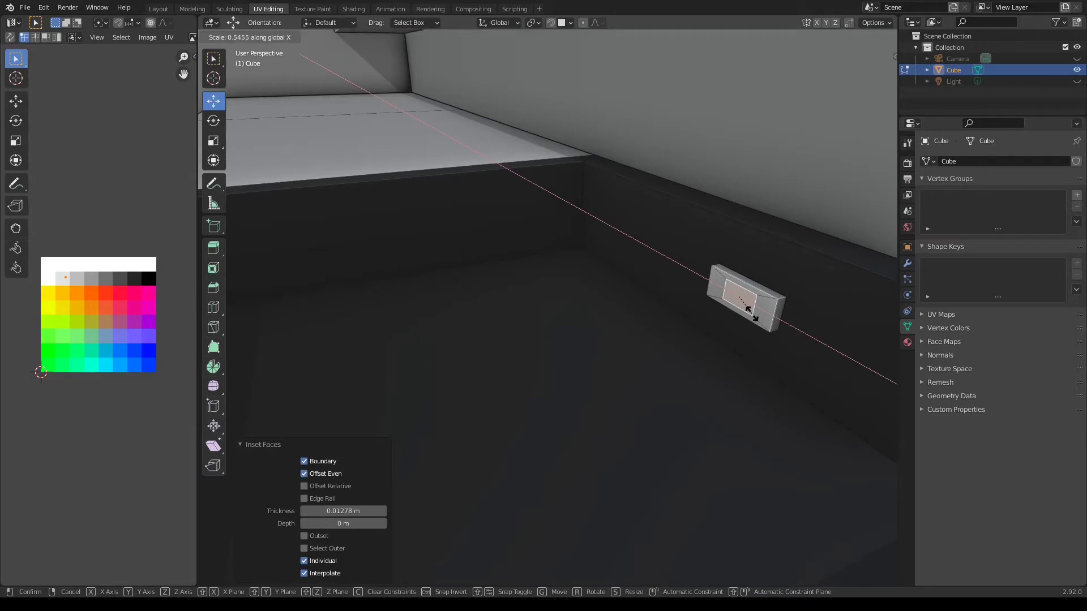
{"action": "left_click", "coordinate": [746, 308]}
- Extrude the plate's inset face outward twice, about 0.022 m each time, to form a two-segment stub
{"action": "scroll", "coordinate": [746, 308], "scroll_direction": "up", "scroll_amount": 1}
{"action": "middle_click_drag", "start_coordinate": [748, 314], "coordinate": [719, 327], "text": "shift"}
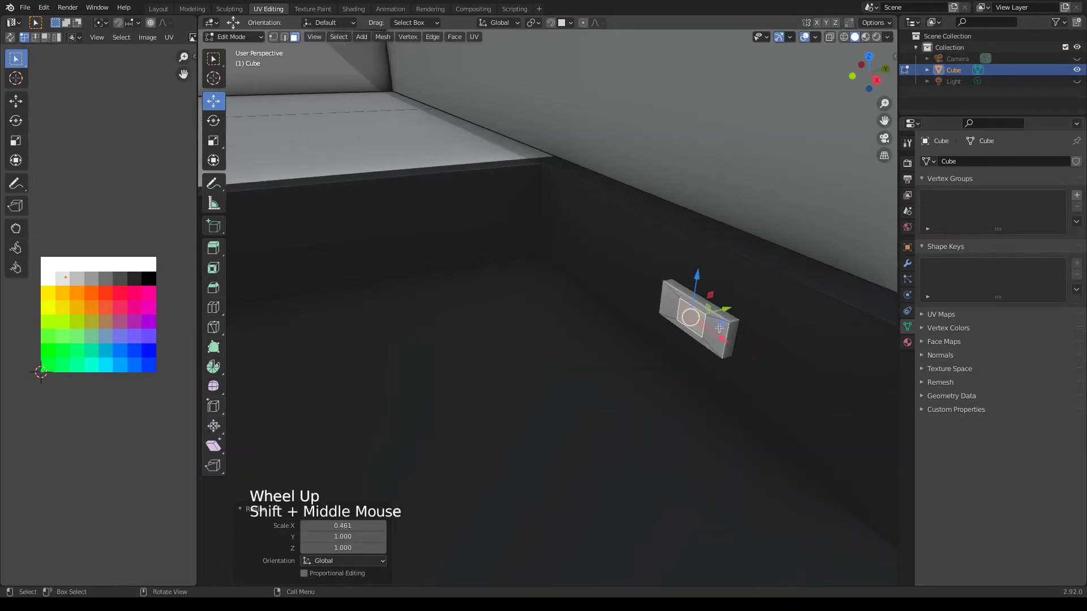
{"action": "key", "text": "e"}
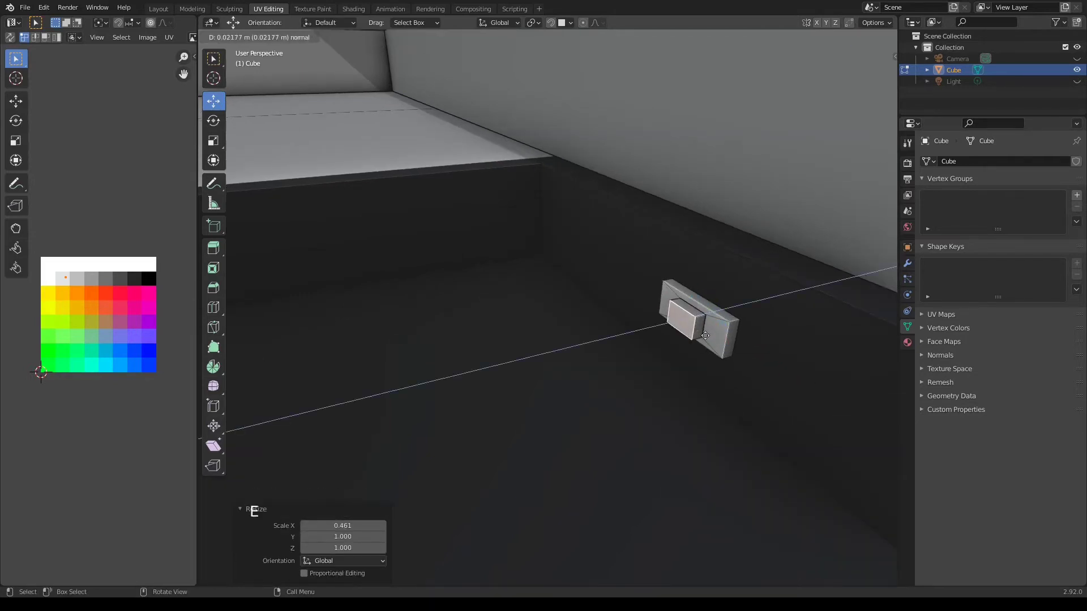
{"action": "left_click", "coordinate": [704, 335]}
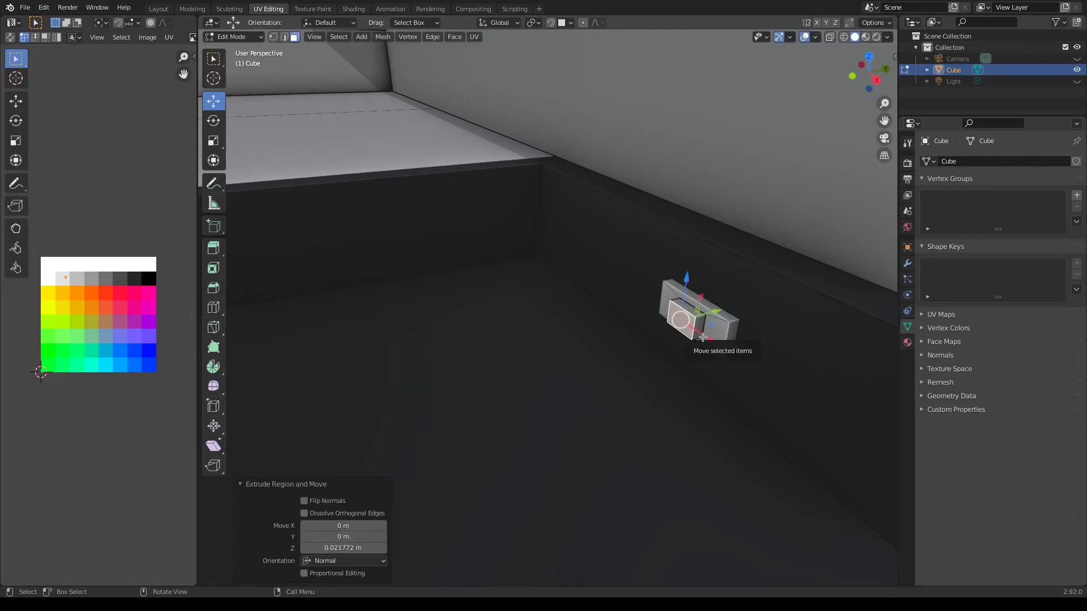
{"action": "key", "text": "e"}
{"action": "left_click", "coordinate": [693, 342]}
- Rotate the stub's end face about -25.9° around the X axis so it tilts upward
{"action": "key", "text": "KP_3"}
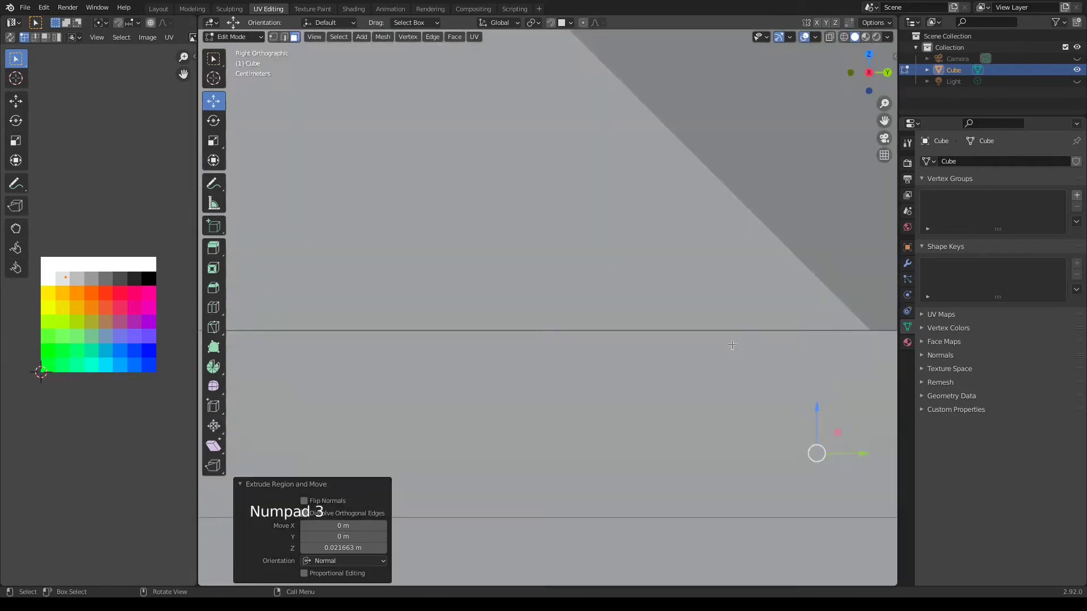
{"action": "middle_click_drag", "start_coordinate": [732, 343], "coordinate": [741, 353]}
{"action": "key", "text": "KP_Decimal"}
{"action": "scroll", "coordinate": [742, 353], "scroll_direction": "down", "scroll_amount": 3}
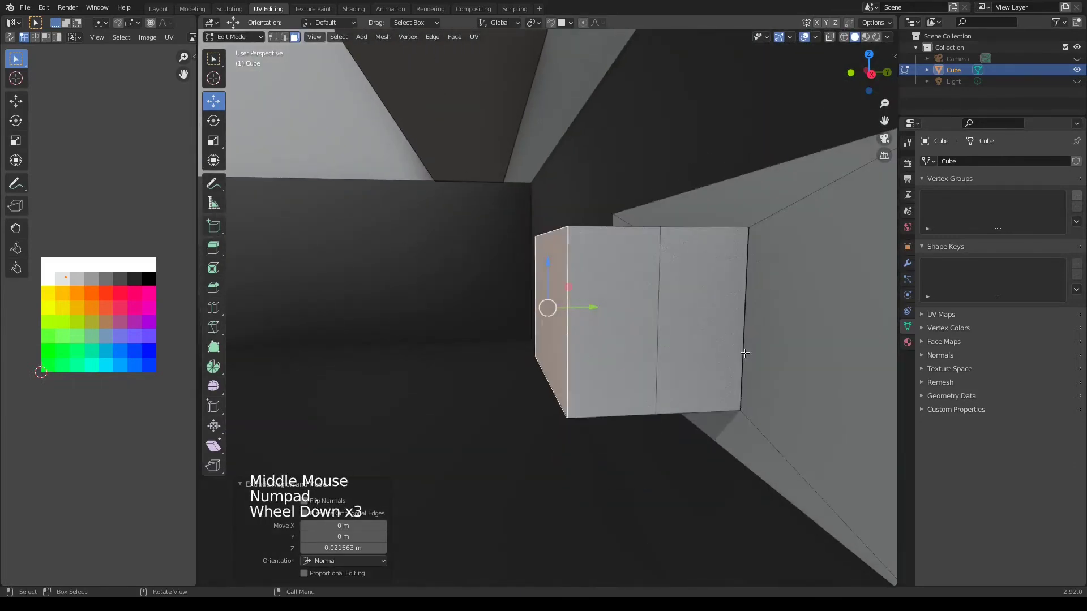
{"action": "key", "text": "KP_3"}
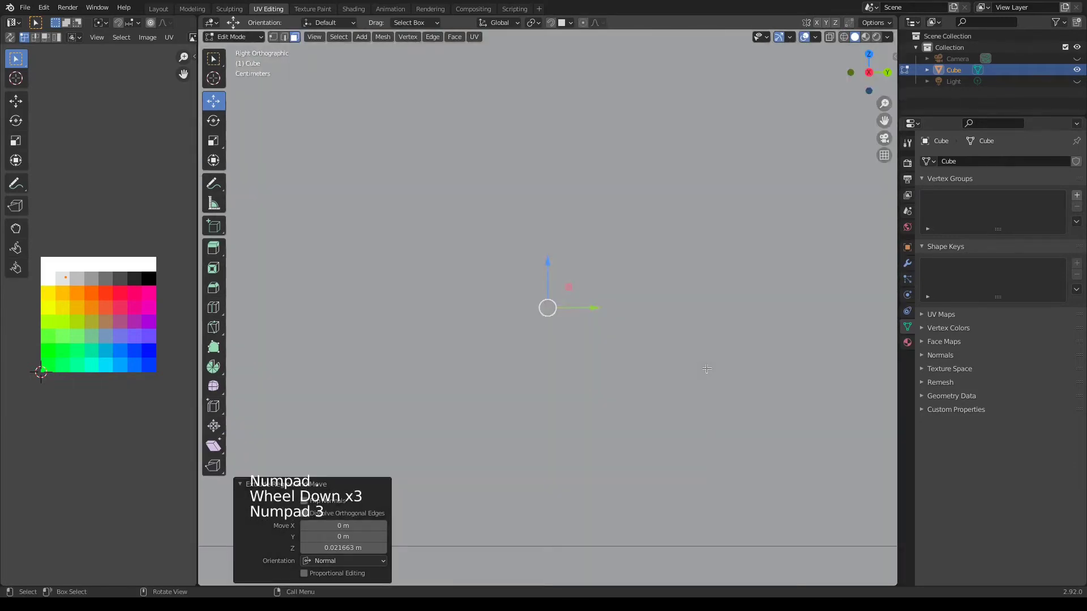
{"action": "scroll", "coordinate": [702, 367], "scroll_direction": "down", "scroll_amount": 5}
{"action": "scroll", "coordinate": [696, 365], "scroll_direction": "up", "scroll_amount": 4}
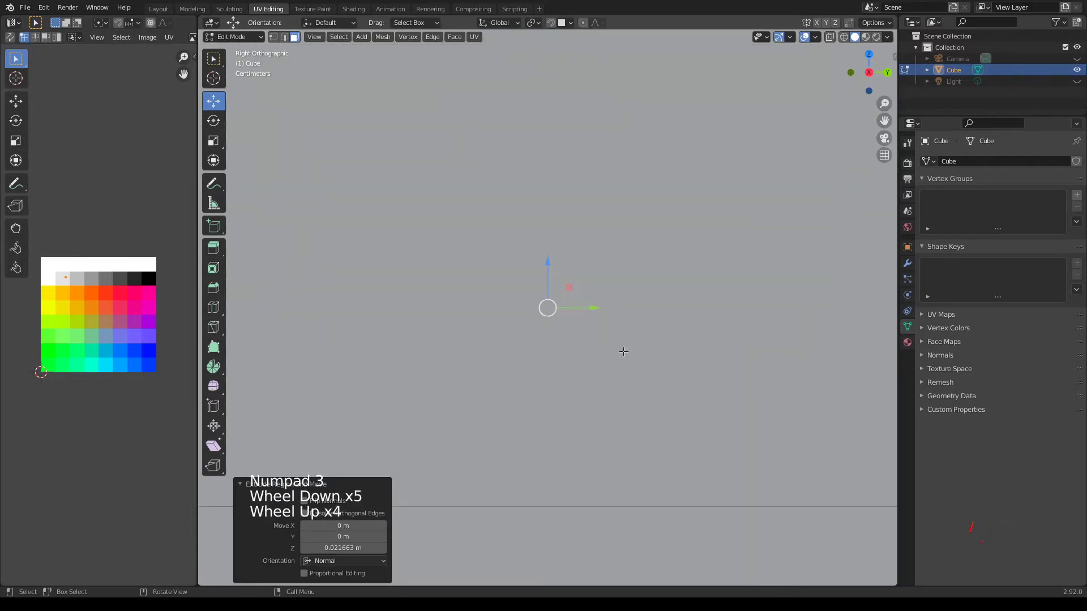
{"action": "middle_click_drag", "start_coordinate": [623, 351], "coordinate": [652, 372]}
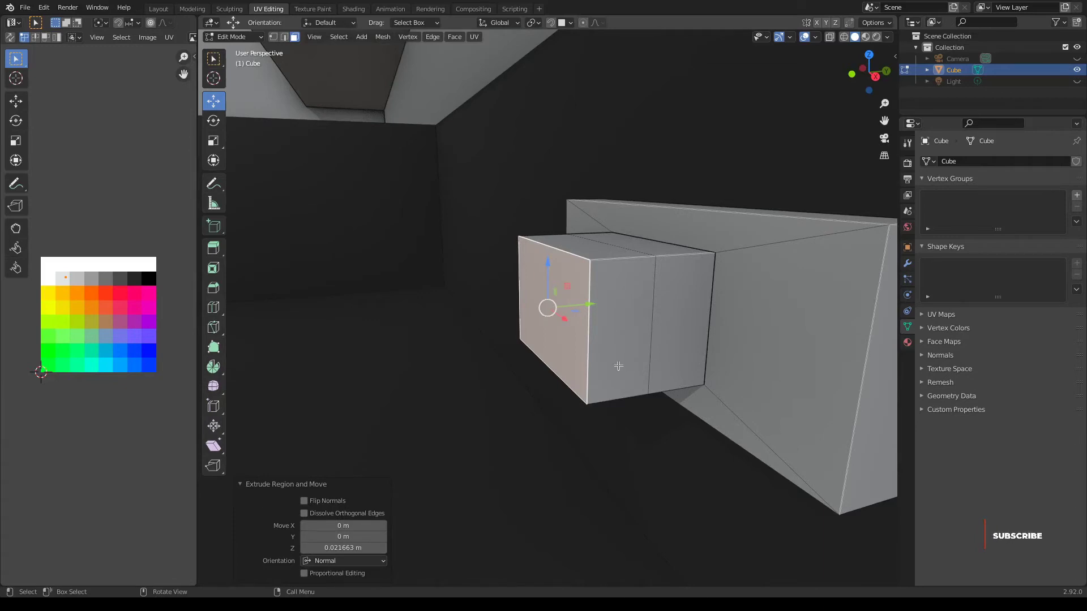
{"action": "key", "text": "r"}
{"action": "key", "text": "x"}
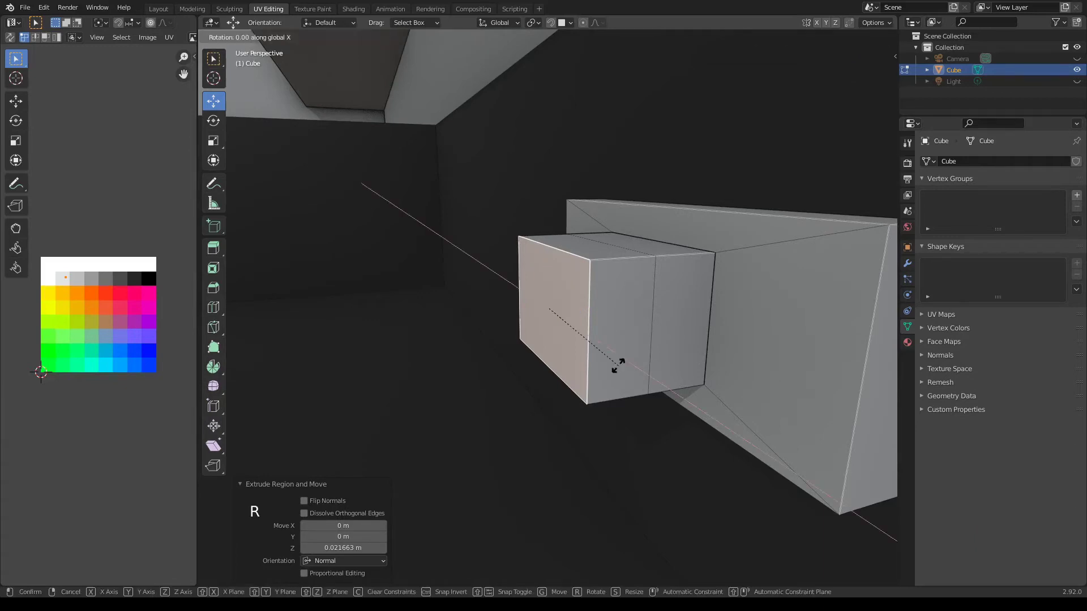
{"action": "left_click", "coordinate": [570, 356]}
- Extrude the tilted end face about 0.603 m to form the long faucet arm
{"action": "scroll", "coordinate": [570, 357], "scroll_direction": "down", "scroll_amount": 9}
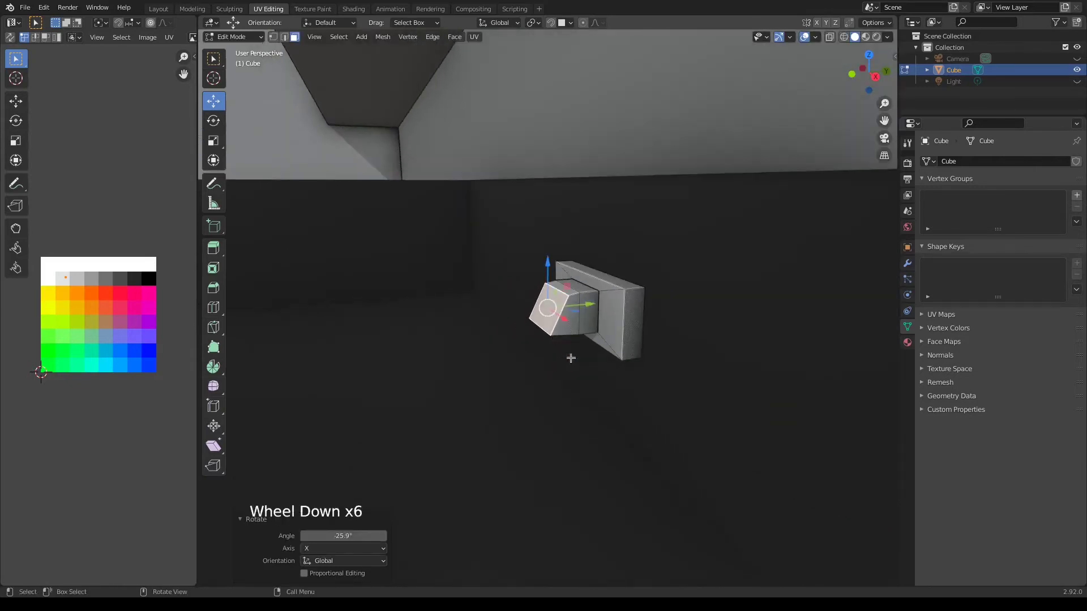
{"action": "scroll", "coordinate": [566, 356], "scroll_direction": "down", "scroll_amount": 2}
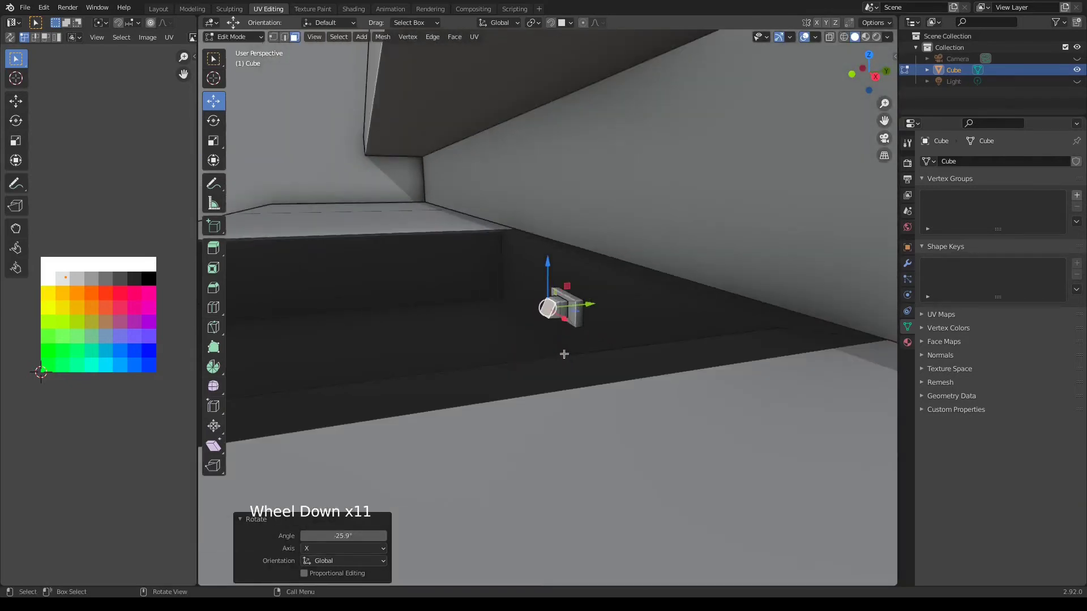
{"action": "key", "text": "e"}
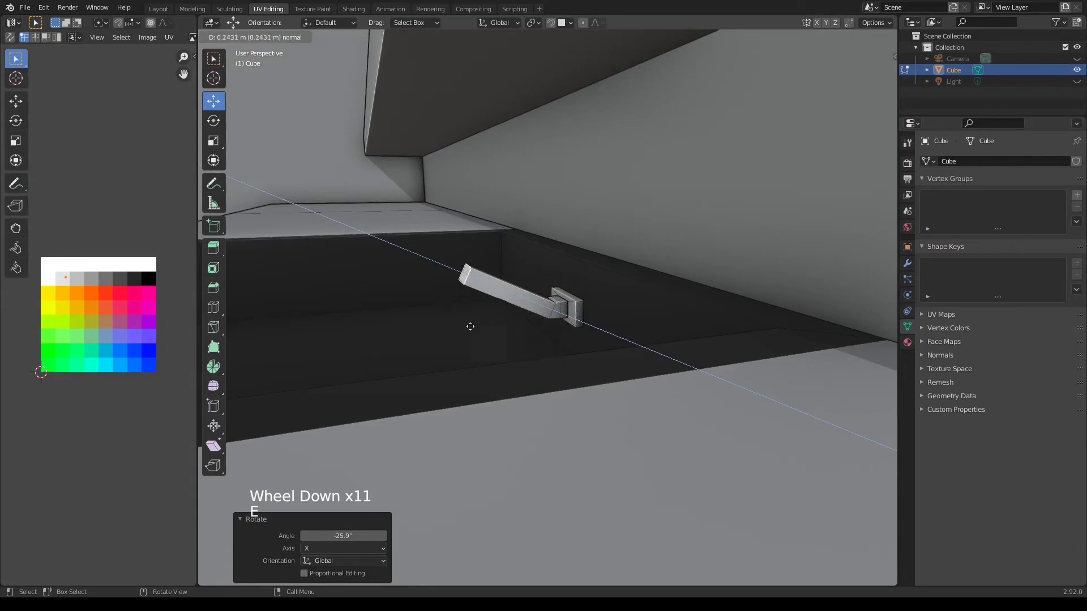
{"action": "left_click", "coordinate": [329, 258]}
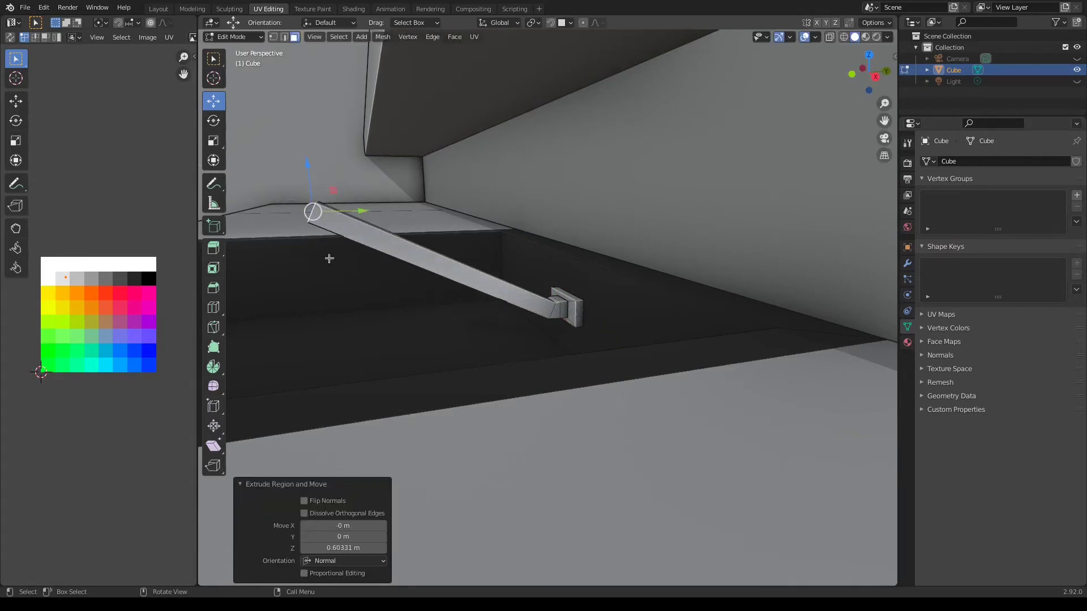
- Move the faucet arm's end face about 0.278 m along Y and raise it about 0.158 m
{"action": "left_click_drag", "start_coordinate": [341, 213], "coordinate": [491, 188]}
{"action": "key", "text": "KP_1"}
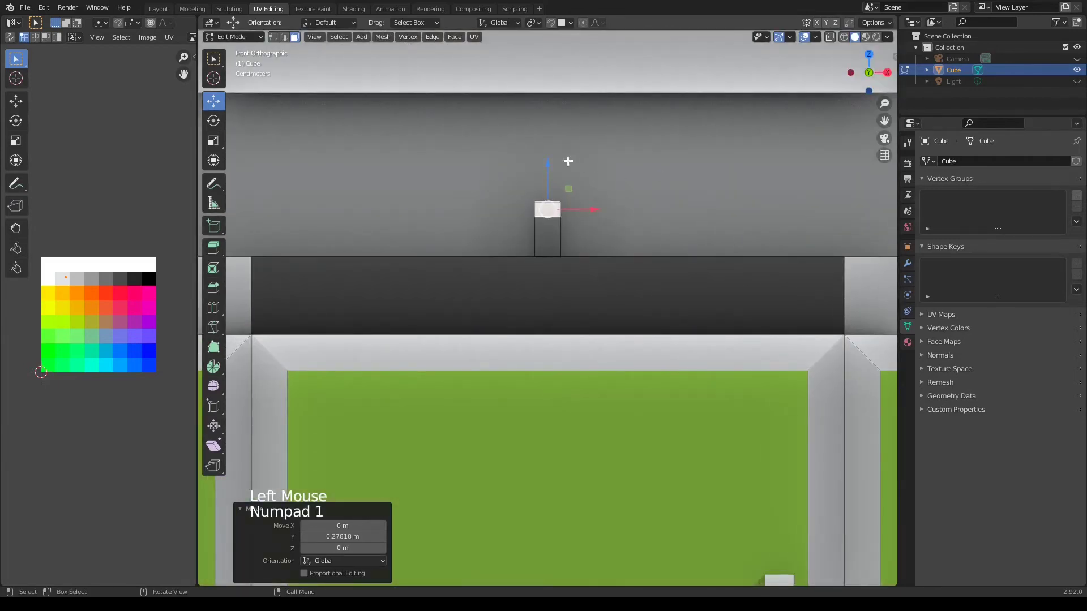
{"action": "left_click_drag", "start_coordinate": [548, 162], "coordinate": [543, 94]}
- Nudge the arm's end face away from the wall, raise it about 0.031 m, and shift it about -0.023 m along Y
{"action": "middle_click_drag", "start_coordinate": [543, 94], "coordinate": [596, 160]}
{"action": "scroll", "coordinate": [598, 163], "scroll_direction": "down", "scroll_amount": 2}
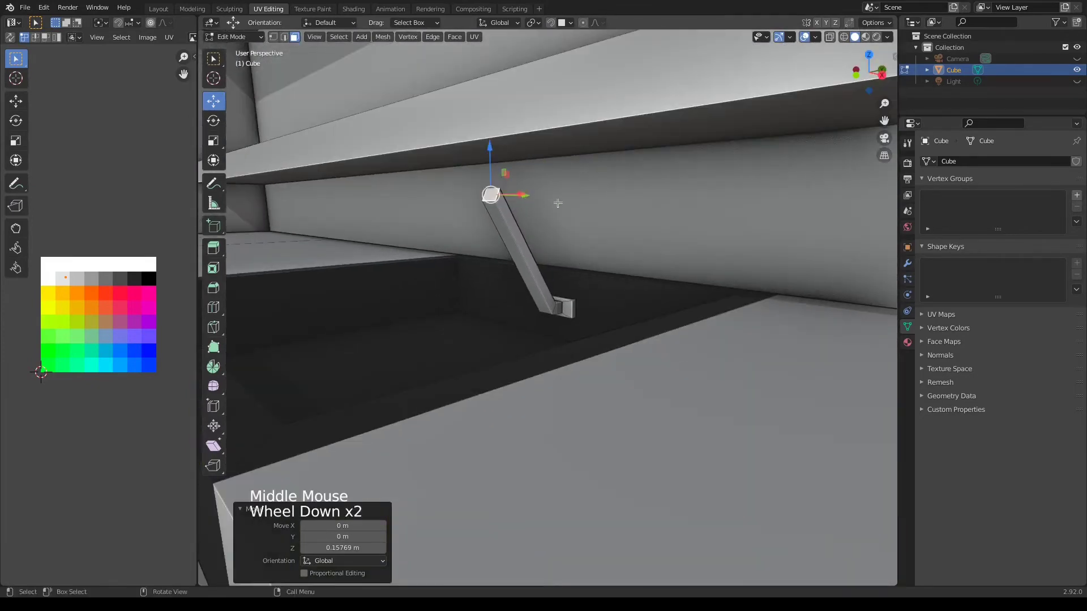
{"action": "middle_click_drag", "start_coordinate": [558, 203], "coordinate": [518, 199]}
{"action": "left_click", "coordinate": [517, 196]}
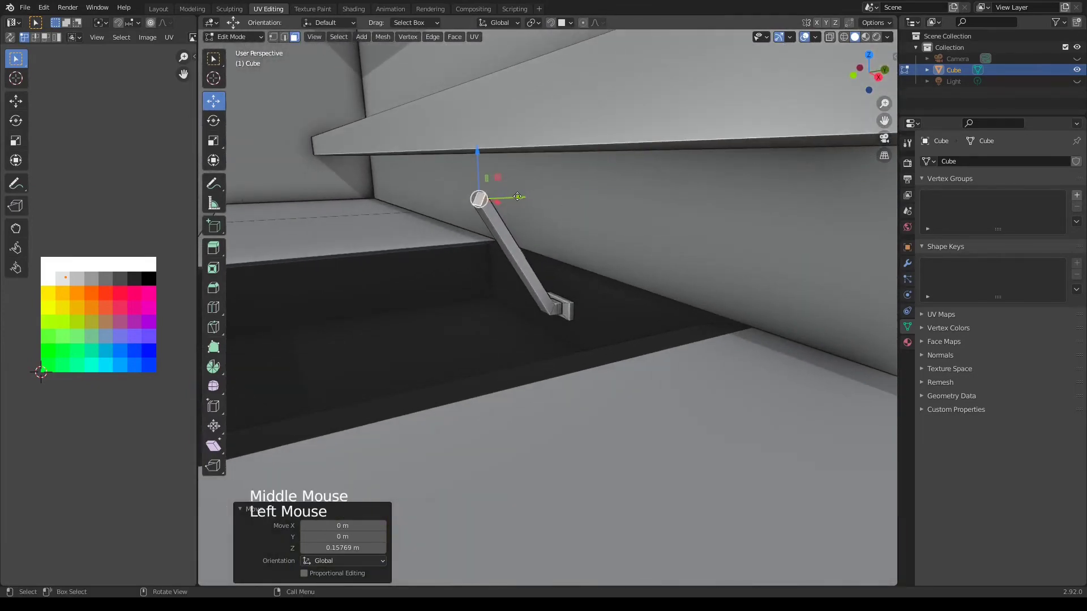
{"action": "left_click_drag", "start_coordinate": [517, 196], "coordinate": [508, 197]}
{"action": "left_click_drag", "start_coordinate": [468, 151], "coordinate": [467, 142]}
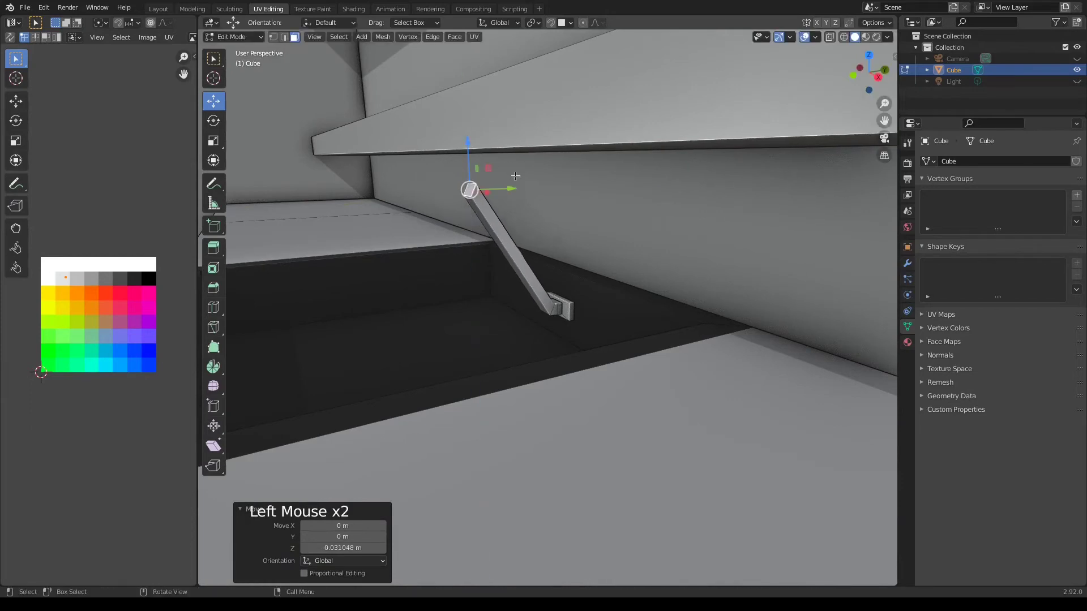
{"action": "left_click_drag", "start_coordinate": [511, 189], "coordinate": [503, 186]}
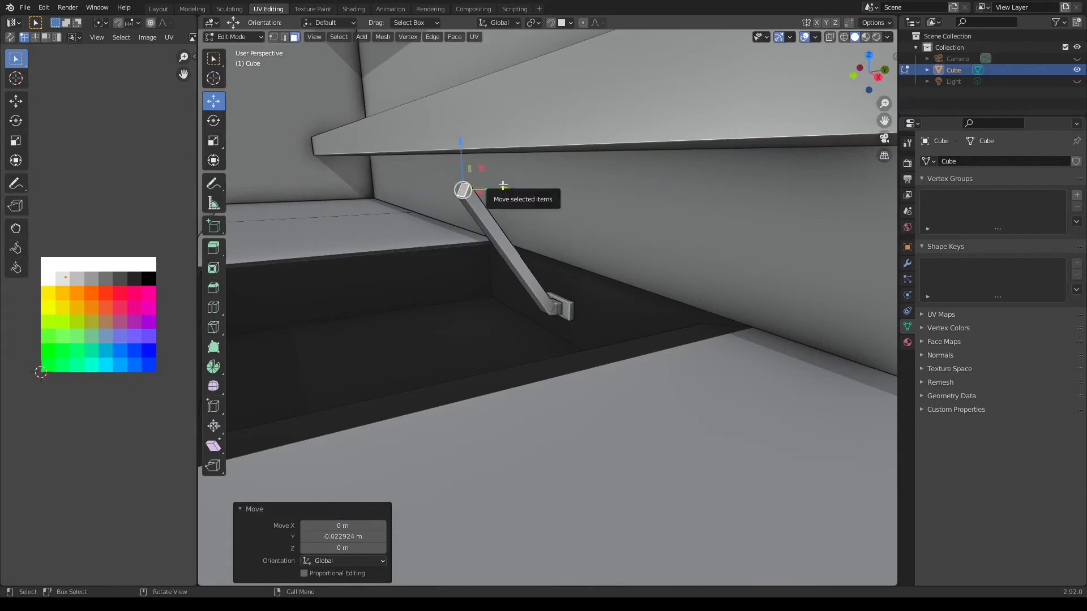
- Extrude the arm's end face about 0.053 m and flatten it by scaling to 0 along Y
{"action": "key", "text": "e"}
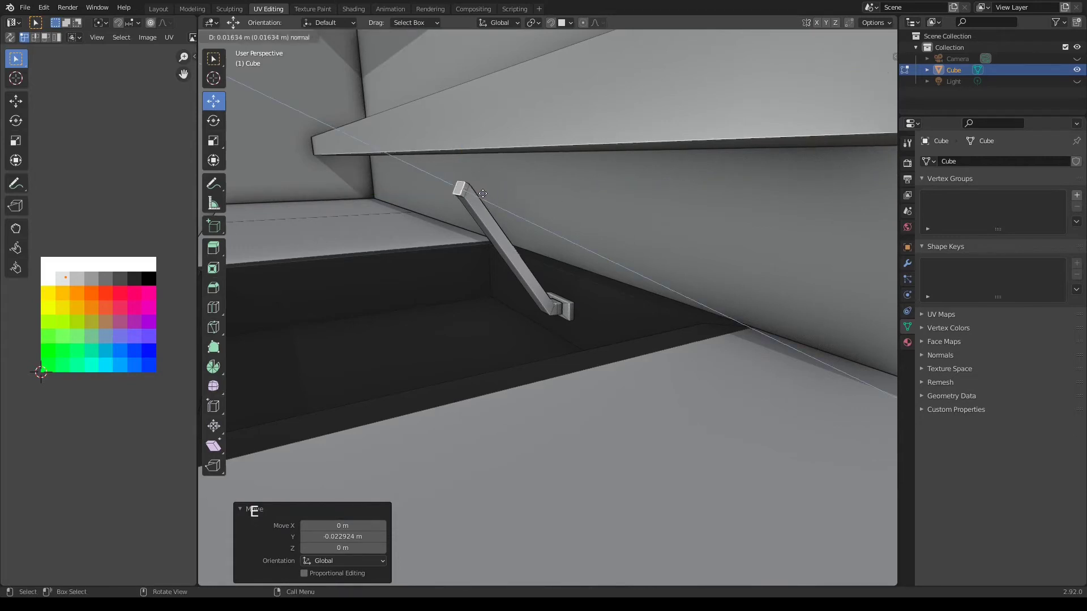
{"action": "left_click", "coordinate": [472, 193]}
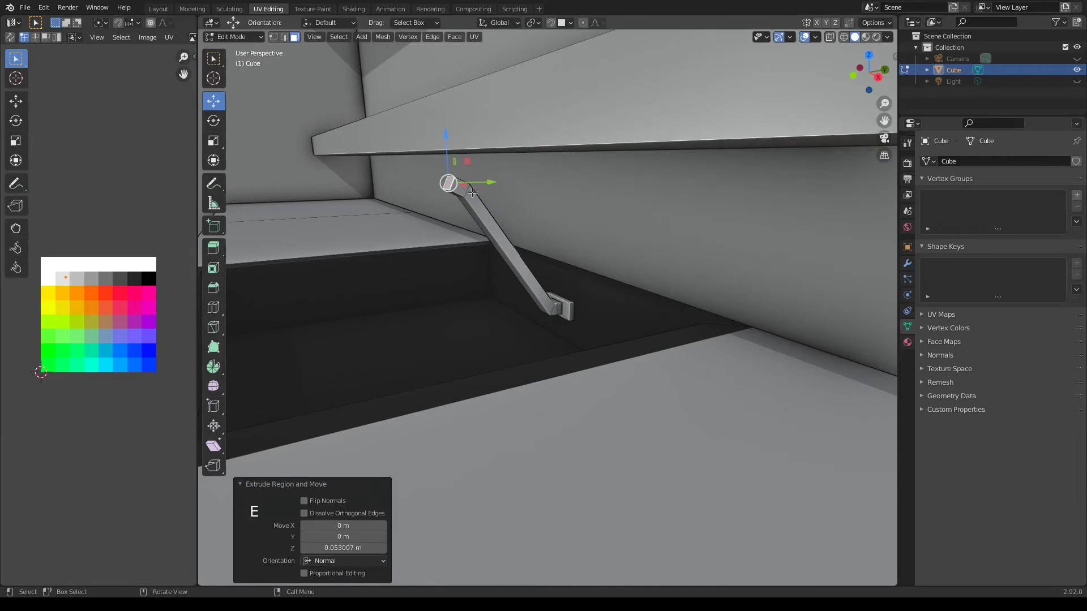
{"action": "key", "text": "s"}
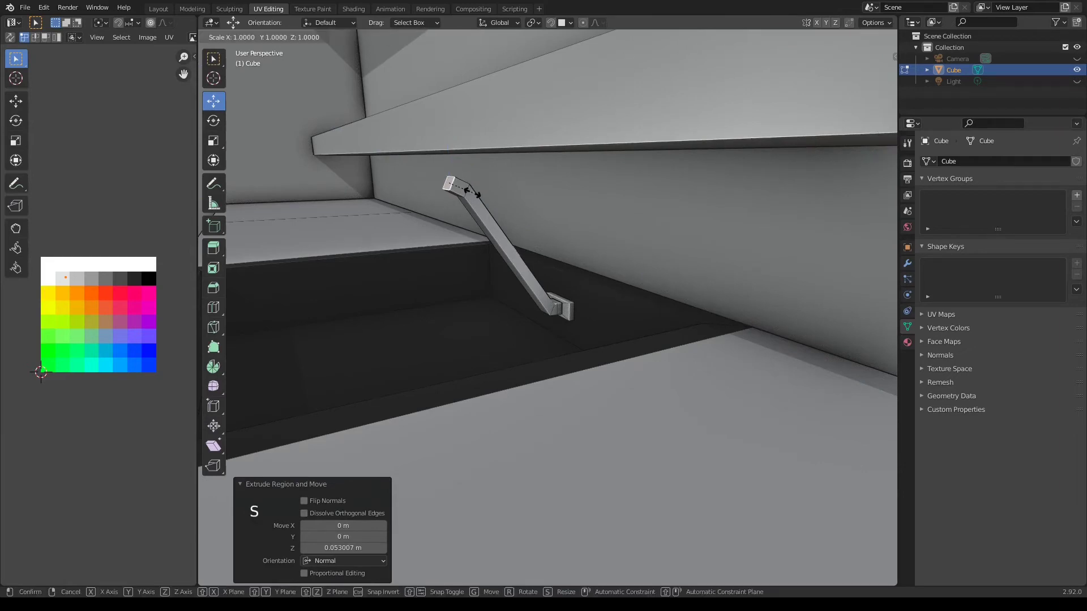
{"action": "key", "text": "Escape"}
{"action": "key", "text": "s"}
{"action": "key", "text": "y"}
{"action": "key", "text": "0"}
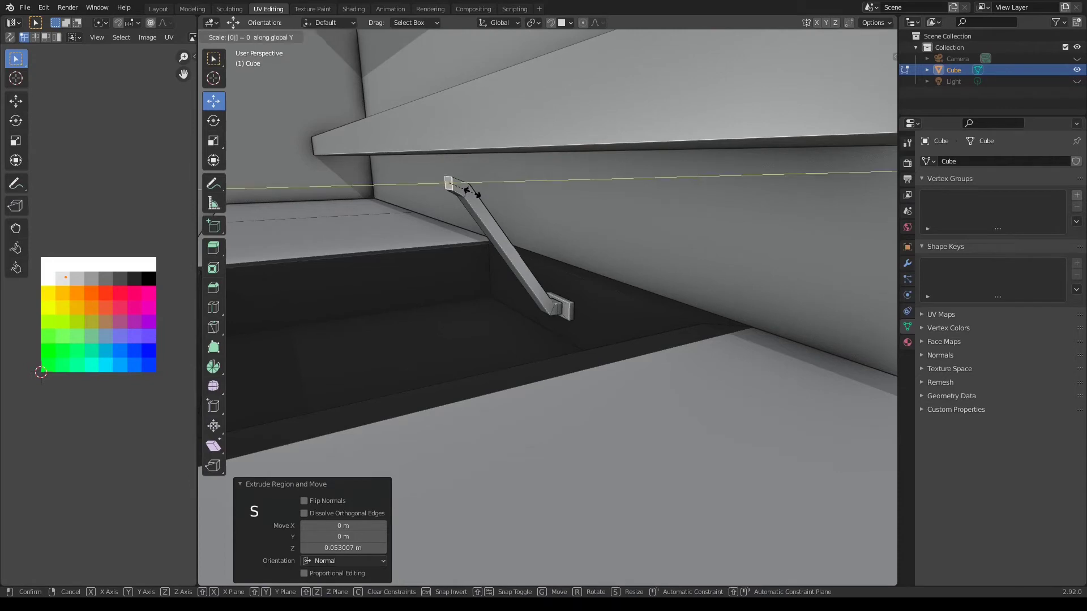
{"action": "key", "text": "Return"}
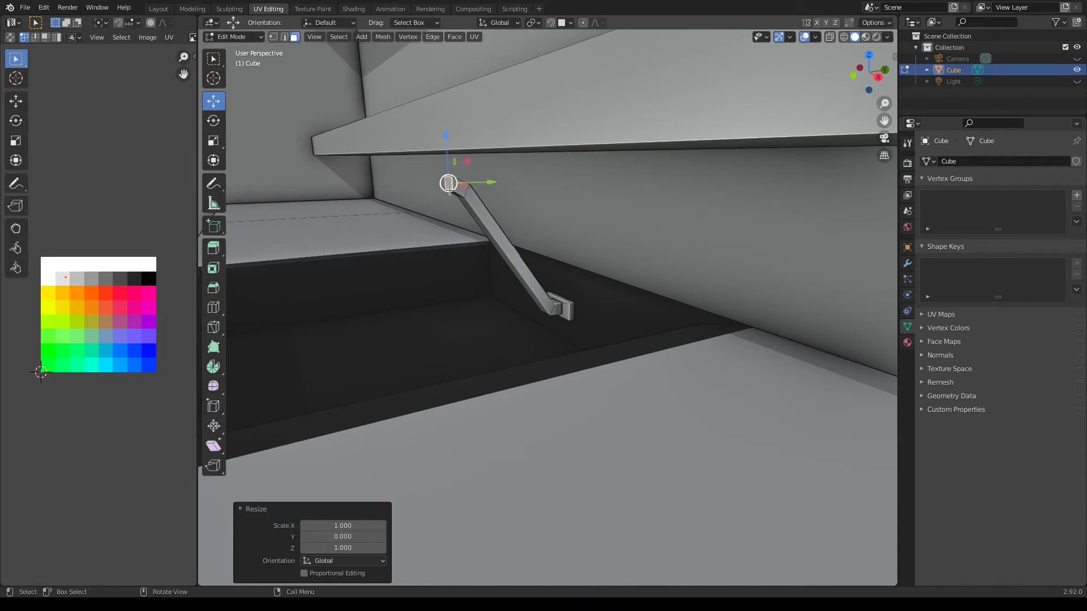
- Extrude the flattened end about 0.127 m into a horizontal spout and add one loop cut near its tip at a factor of about -0.509
{"action": "key", "text": "e"}
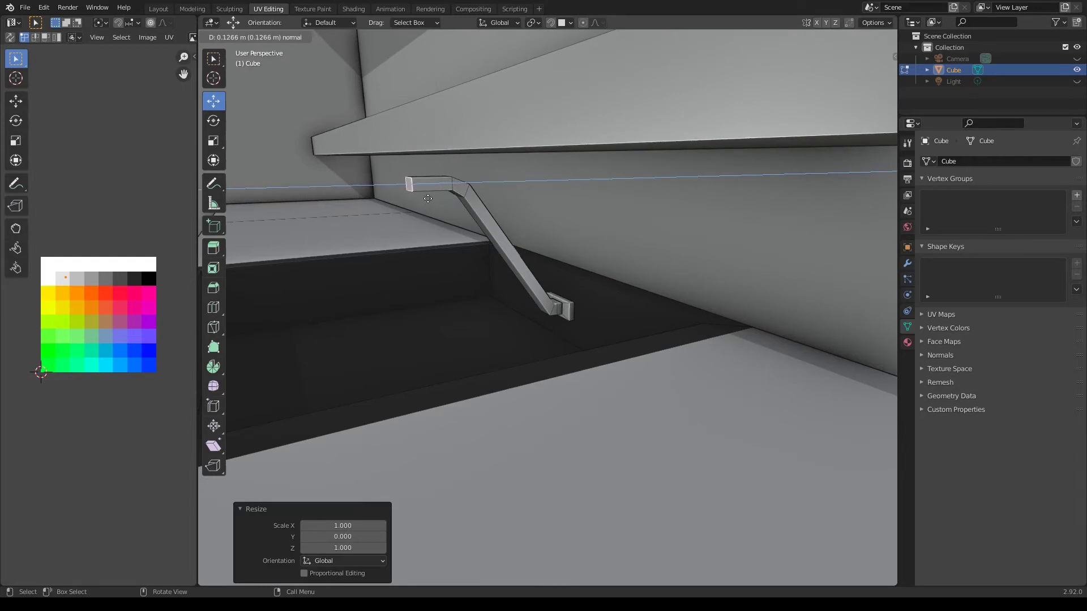
{"action": "left_click", "coordinate": [428, 199]}
{"action": "scroll", "coordinate": [428, 198], "scroll_direction": "up", "scroll_amount": 1}
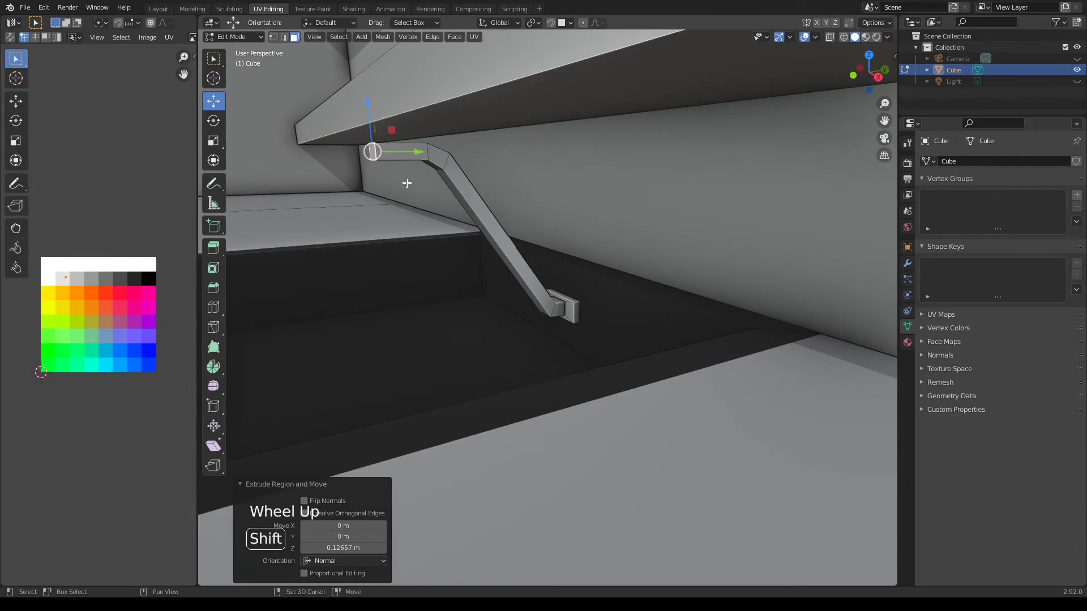
{"action": "middle_click_drag", "start_coordinate": [428, 199], "coordinate": [451, 226], "text": "shift"}
{"action": "scroll", "coordinate": [451, 226], "scroll_direction": "up", "scroll_amount": 1}
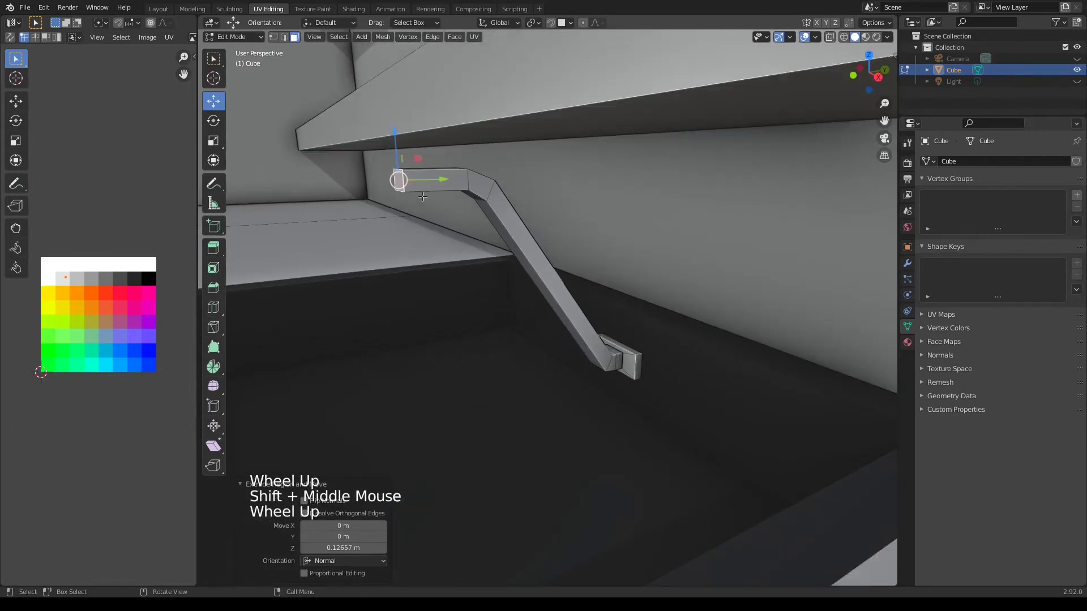
{"action": "key", "text": "ctrl"}
{"action": "key", "text": "ctrl+r"}
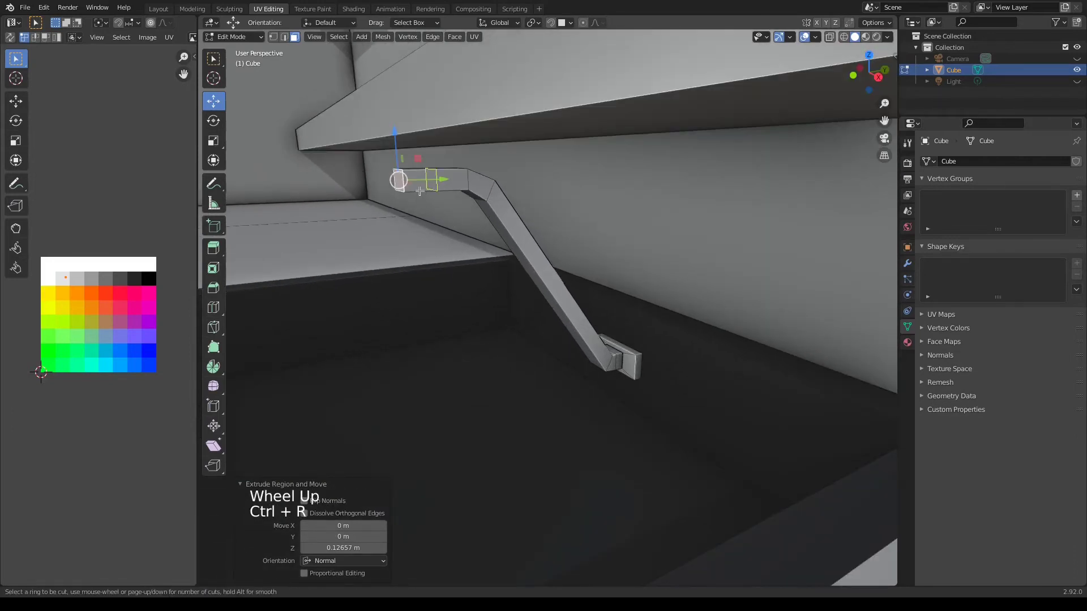
{"action": "left_click", "coordinate": [419, 191]}
{"action": "left_click", "coordinate": [403, 192]}
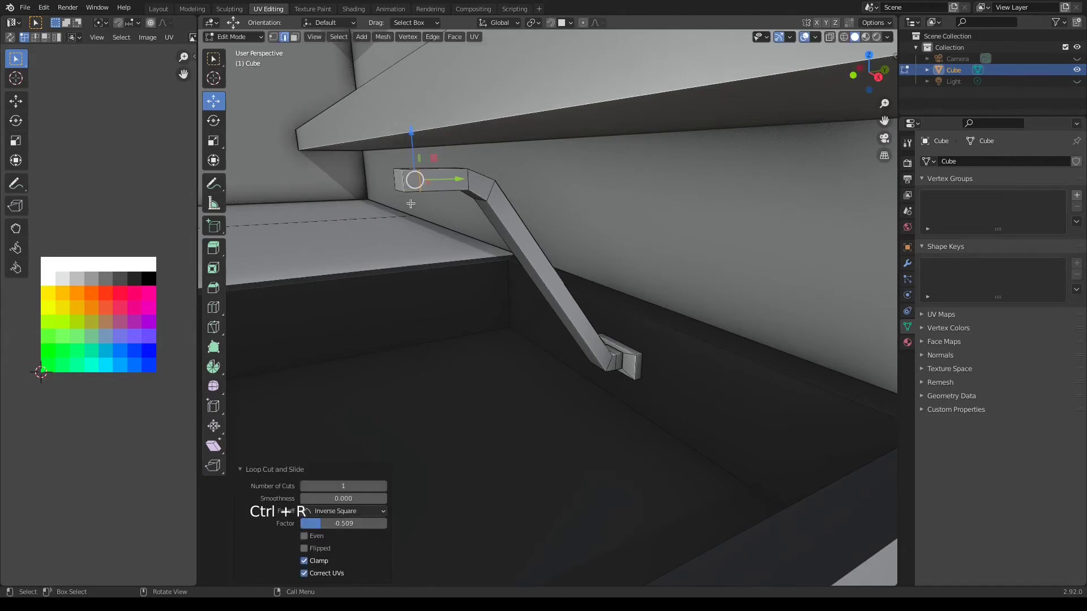
- Form a nozzle lip under the spout tip: extrude its underside face about 0.005 m, scale it to 1.272, and extrude about 0.003 m more
{"action": "middle_click_drag", "start_coordinate": [412, 202], "coordinate": [415, 165]}
{"action": "middle_click", "coordinate": [414, 191]}
{"action": "left_click", "coordinate": [418, 169]}
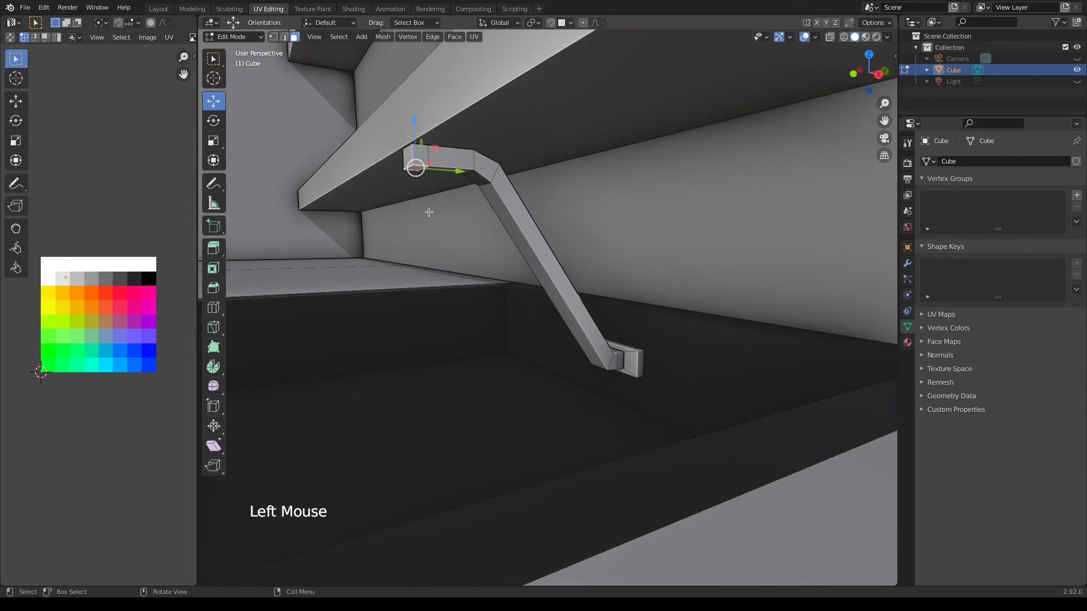
{"action": "middle_click_drag", "start_coordinate": [390, 189], "coordinate": [469, 287]}
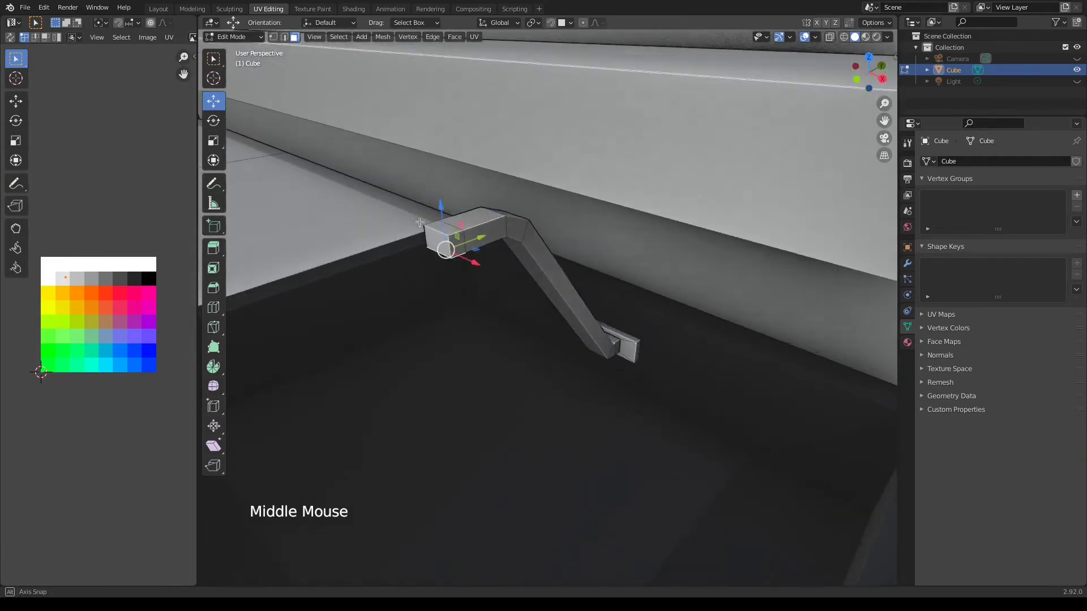
{"action": "key", "text": "e"}
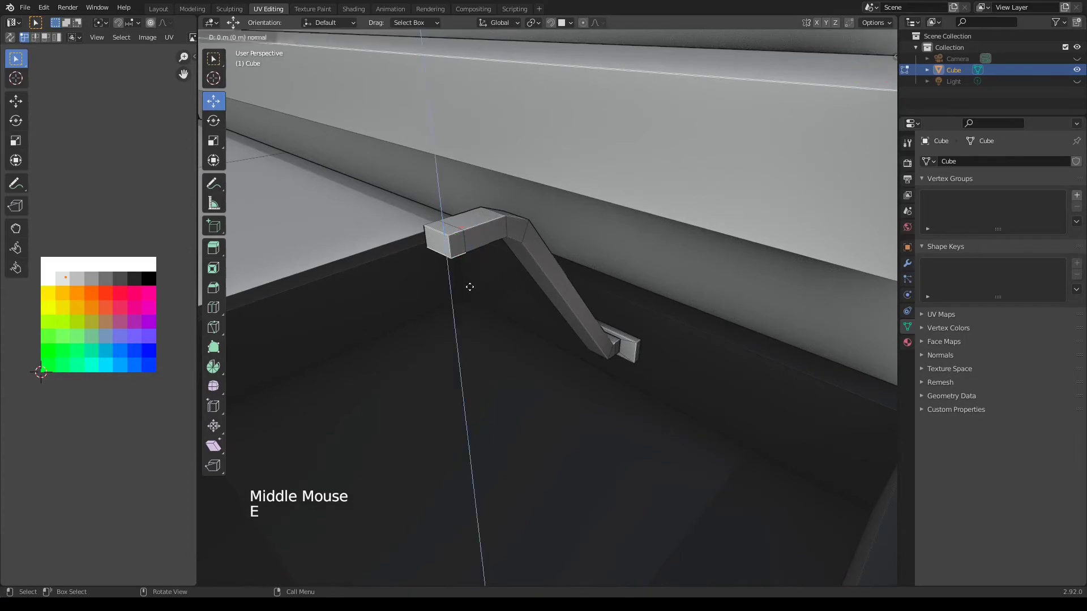
{"action": "left_click", "coordinate": [470, 288]}
{"action": "key", "text": "s"}
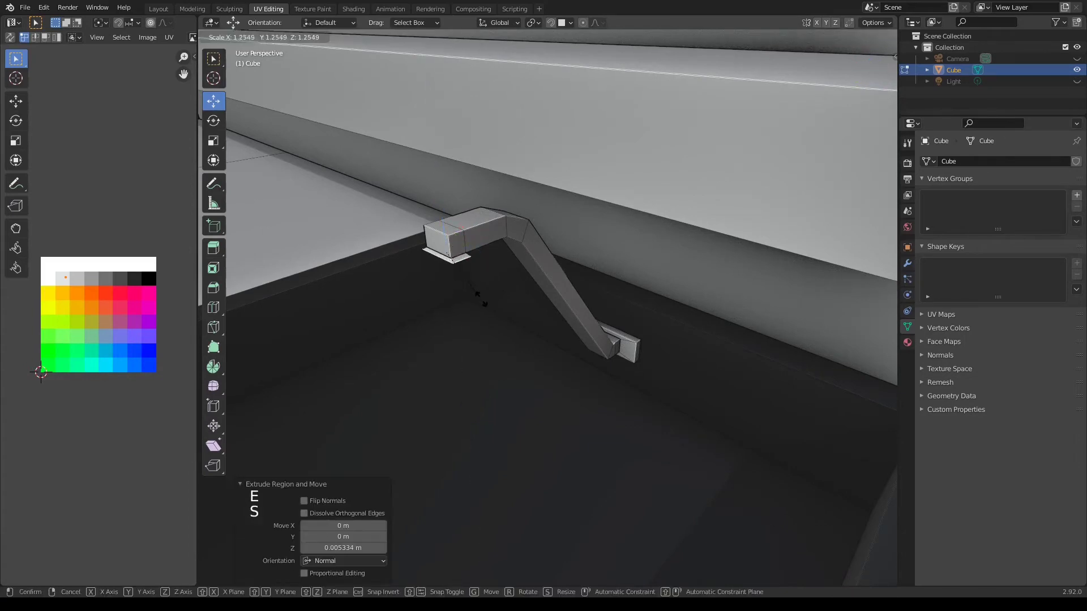
{"action": "left_click", "coordinate": [482, 299]}
{"action": "key", "text": "e"}
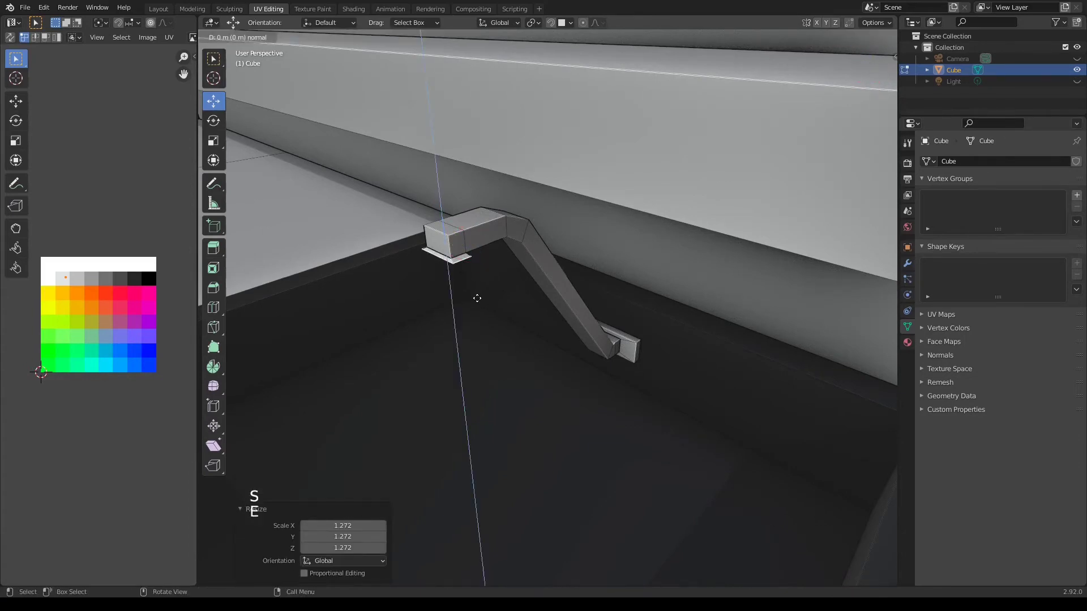
{"action": "left_click", "coordinate": [478, 299]}
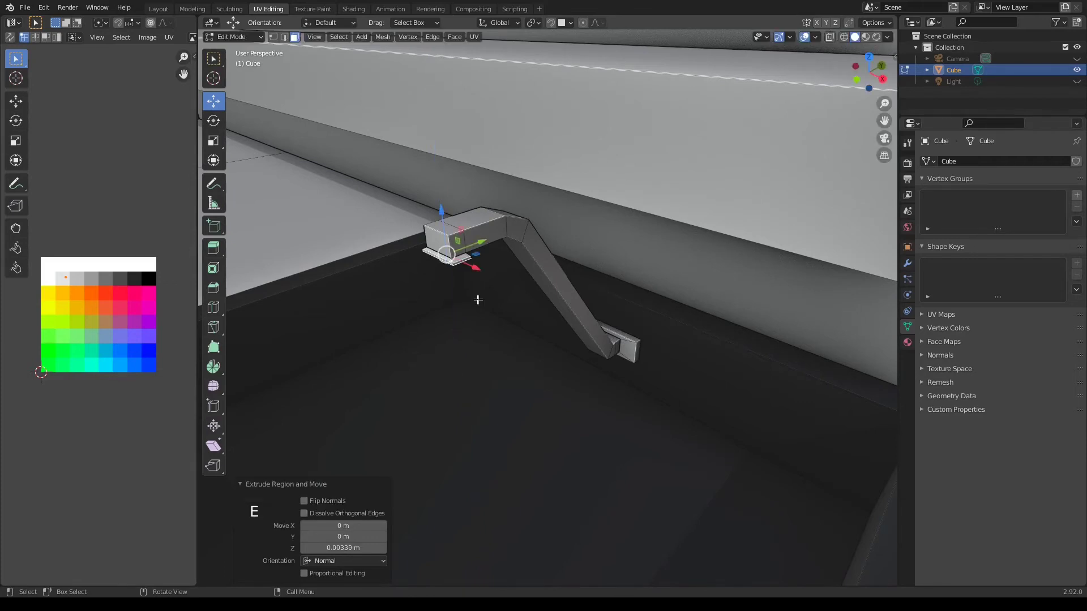
- Duplicate the front face beside the arm on the faucet's base plate, shift the copy outward along X, and subdivide it with one cut
{"action": "scroll", "coordinate": [493, 346], "scroll_direction": "down", "scroll_amount": 3}
{"action": "scroll", "coordinate": [489, 376], "scroll_direction": "down", "scroll_amount": 1}
{"action": "middle_click_drag", "start_coordinate": [489, 376], "coordinate": [551, 361]}
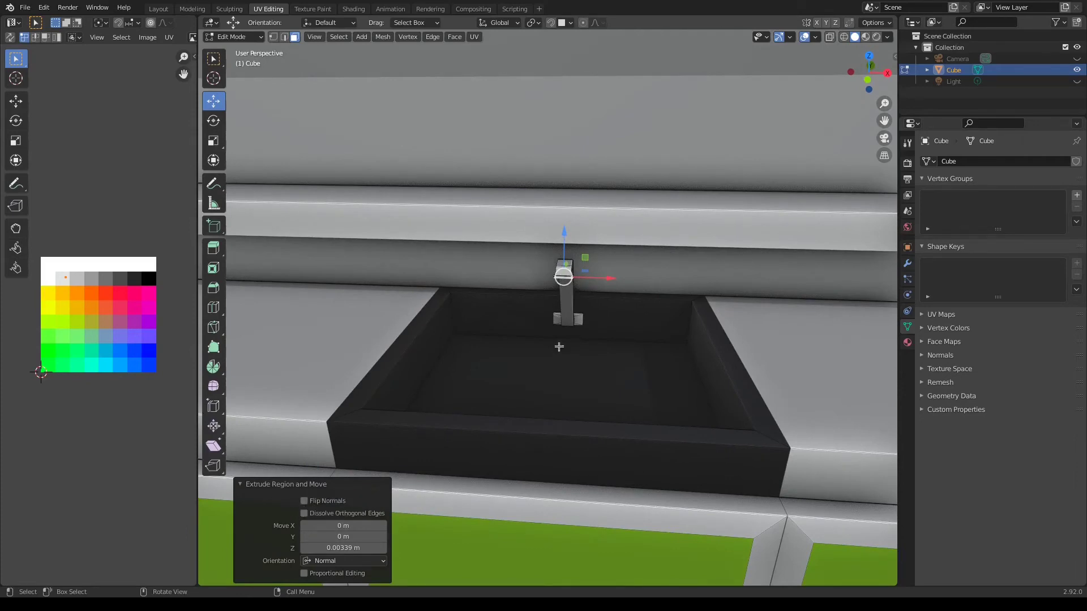
{"action": "scroll", "coordinate": [559, 347], "scroll_direction": "up", "scroll_amount": 2}
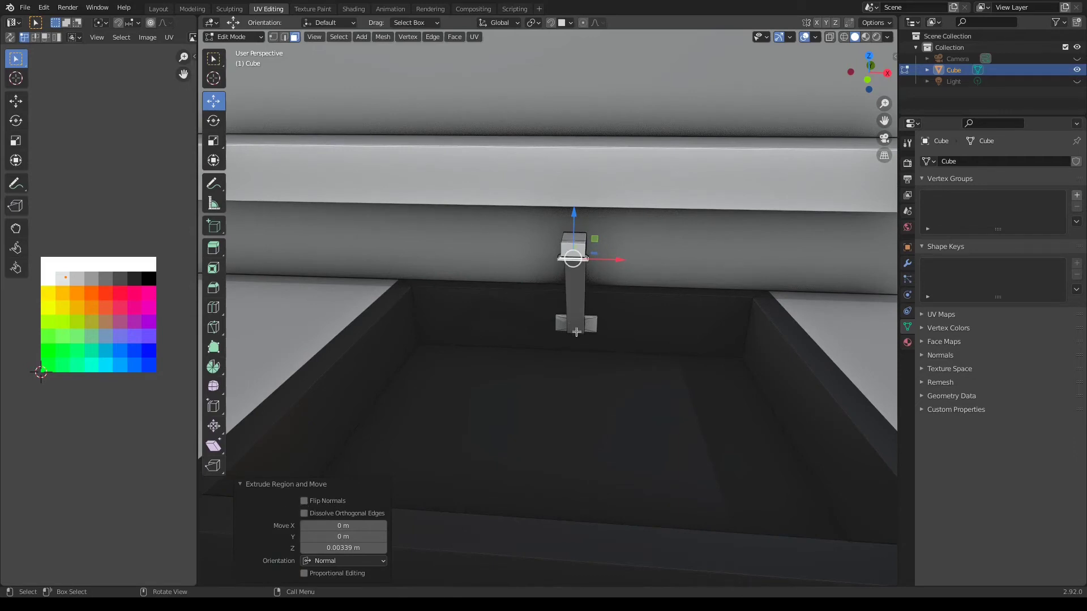
{"action": "scroll", "coordinate": [576, 332], "scroll_direction": "down", "scroll_amount": 4}
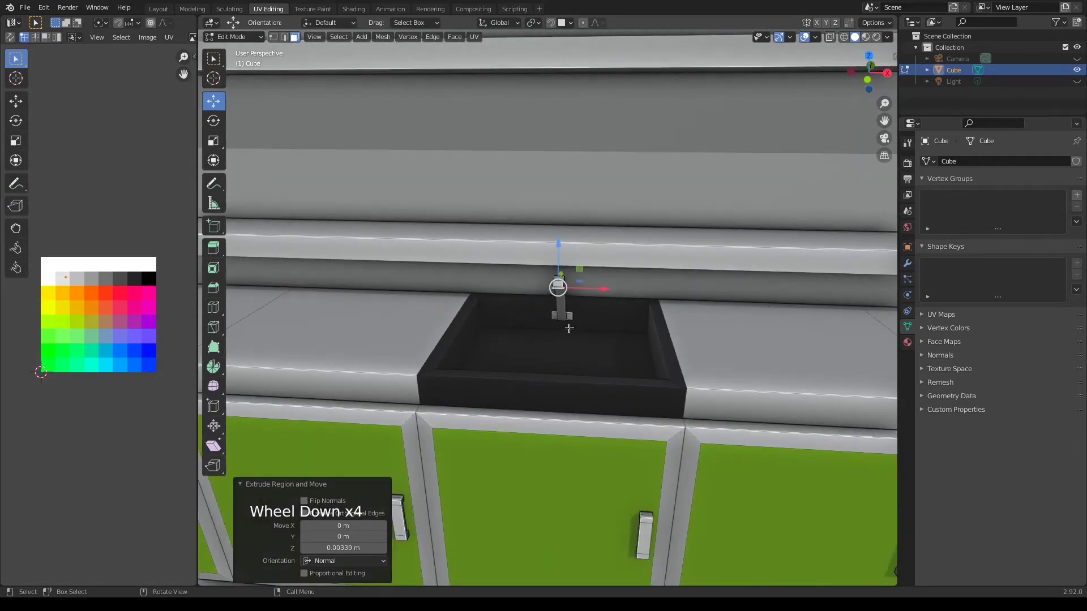
{"action": "scroll", "coordinate": [569, 328], "scroll_direction": "up", "scroll_amount": 4}
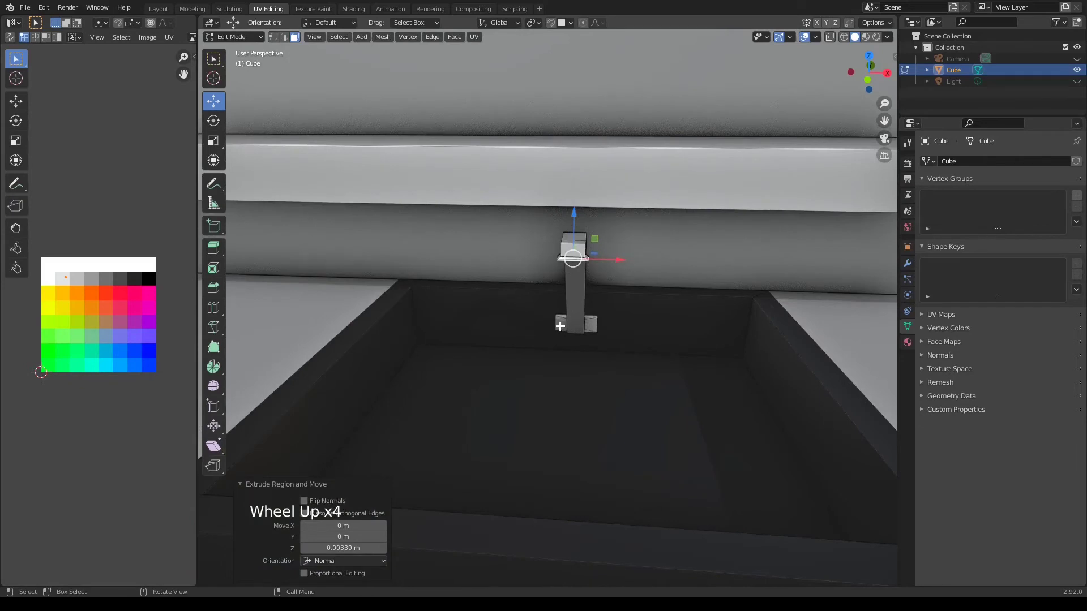
{"action": "left_click", "coordinate": [561, 324]}
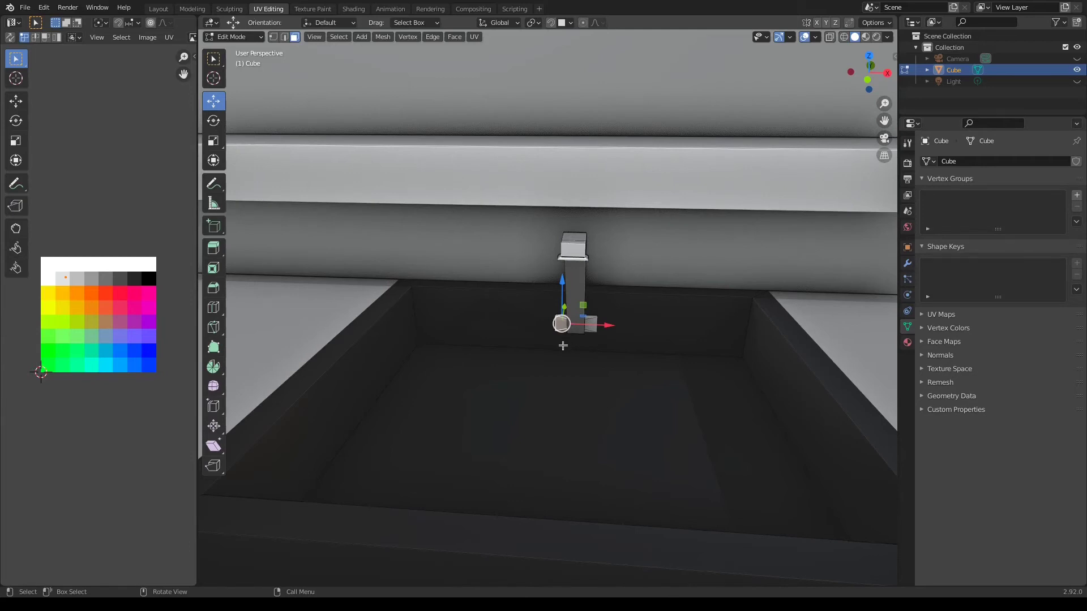
{"action": "key", "text": "shift"}
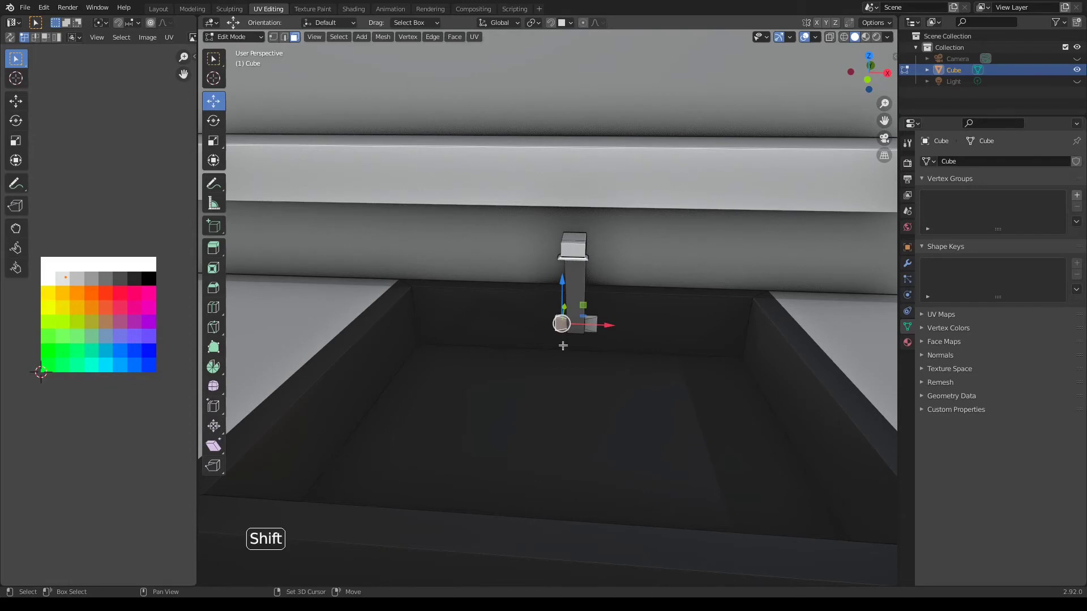
{"action": "key", "text": "shift+d"}
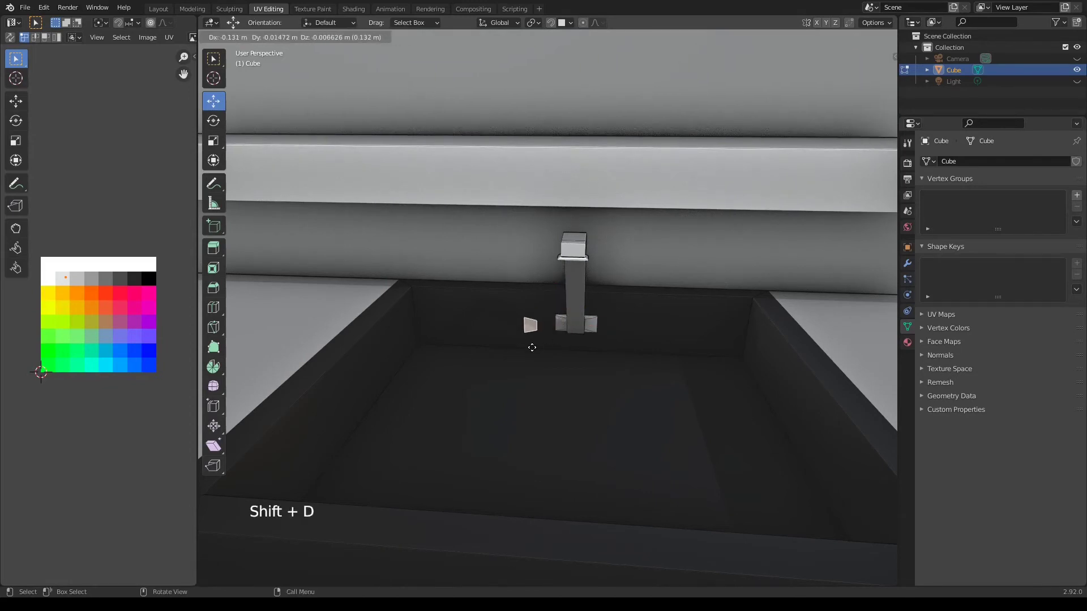
{"action": "right_click", "coordinate": [532, 347]}
{"action": "scroll", "coordinate": [537, 347], "scroll_direction": "up", "scroll_amount": 7}
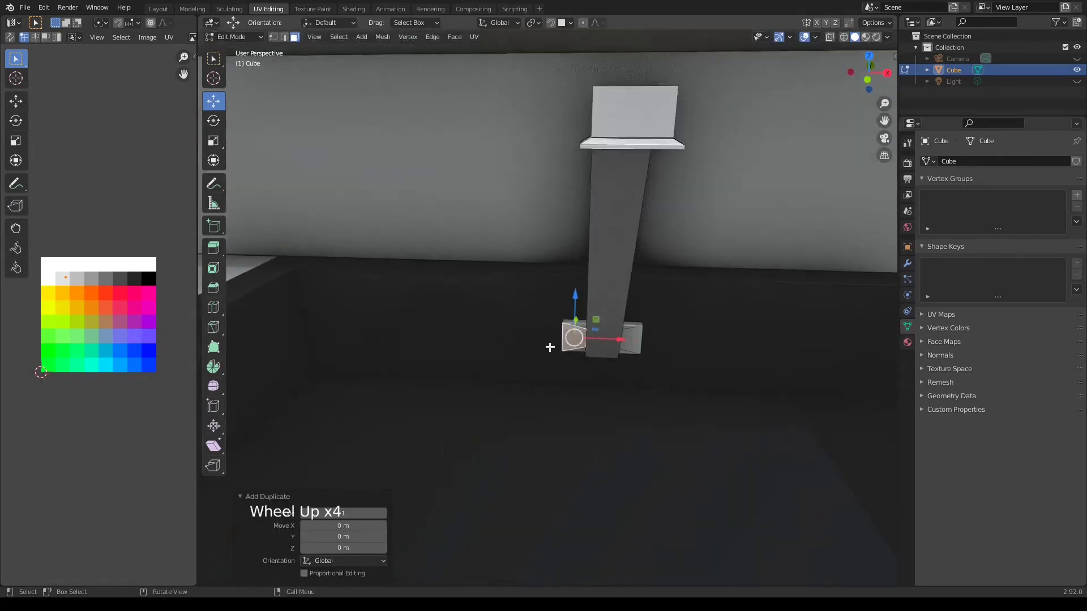
{"action": "left_click_drag", "start_coordinate": [635, 355], "coordinate": [552, 368]}
{"action": "middle_click_drag", "start_coordinate": [553, 369], "coordinate": [709, 361]}
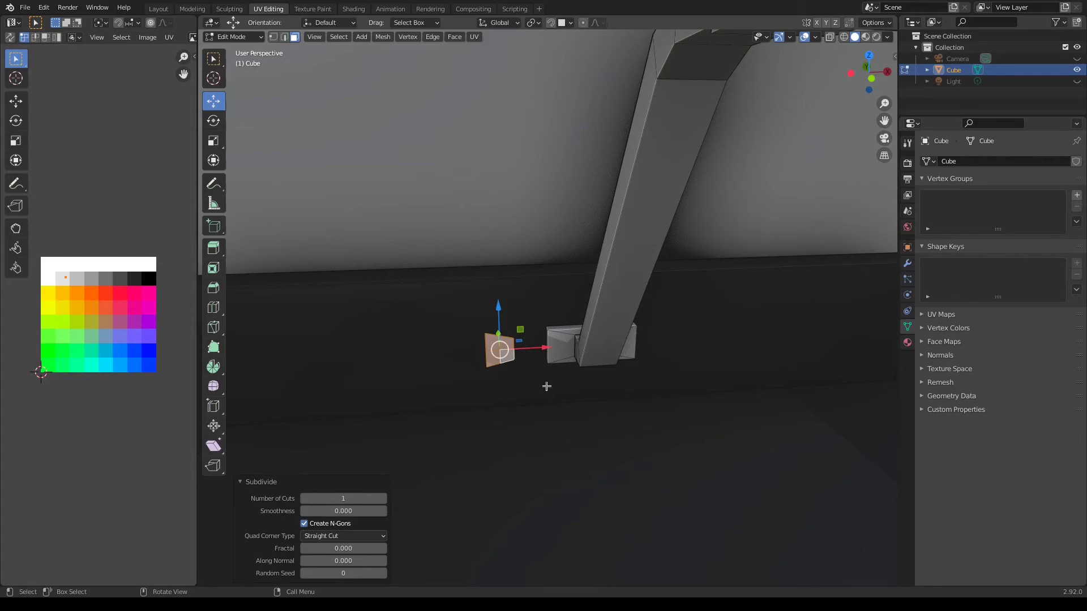
- Extrude the subdivided copy about 0.030 m into a block and move the whole block along X toward the base plate
{"action": "key", "text": "e"}
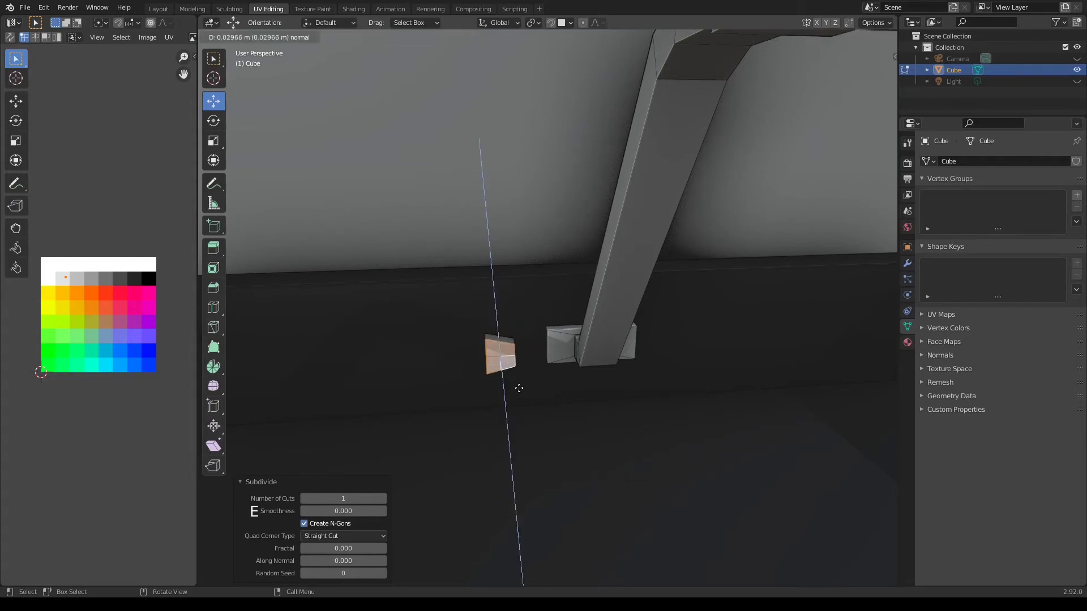
{"action": "left_click", "coordinate": [519, 388]}
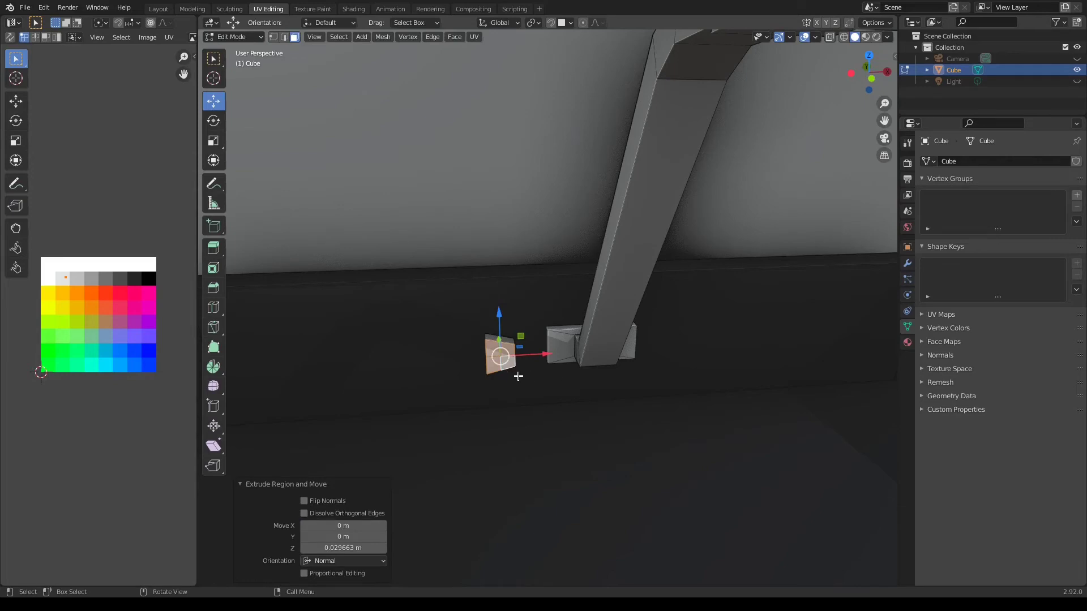
{"action": "scroll", "coordinate": [515, 374], "scroll_direction": "down", "scroll_amount": 1}
{"action": "scroll", "coordinate": [515, 374], "scroll_direction": "up", "scroll_amount": 5}
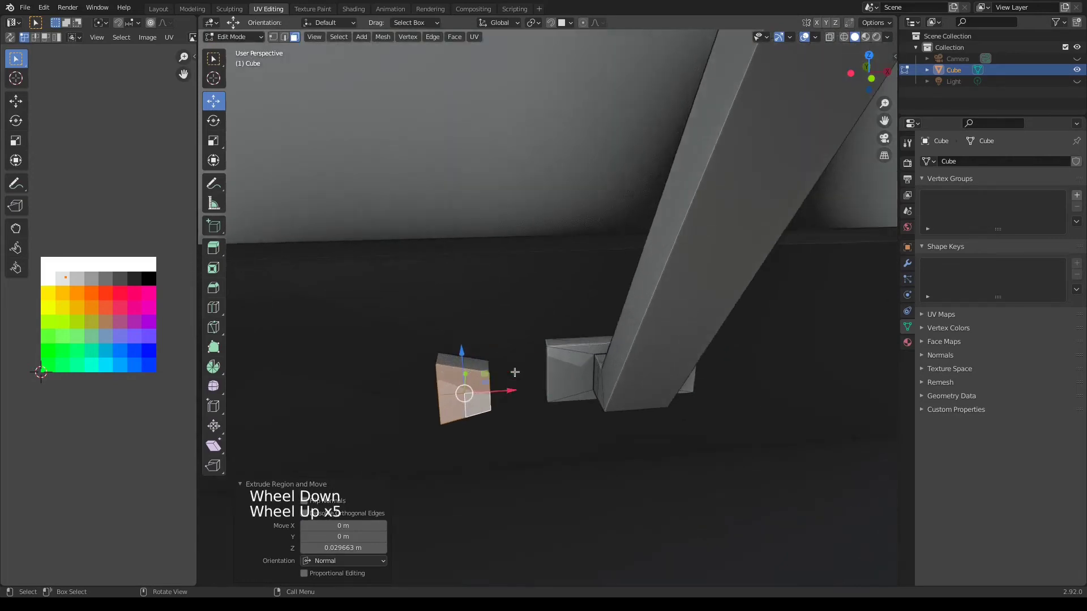
{"action": "middle_click_drag", "start_coordinate": [512, 374], "coordinate": [577, 429]}
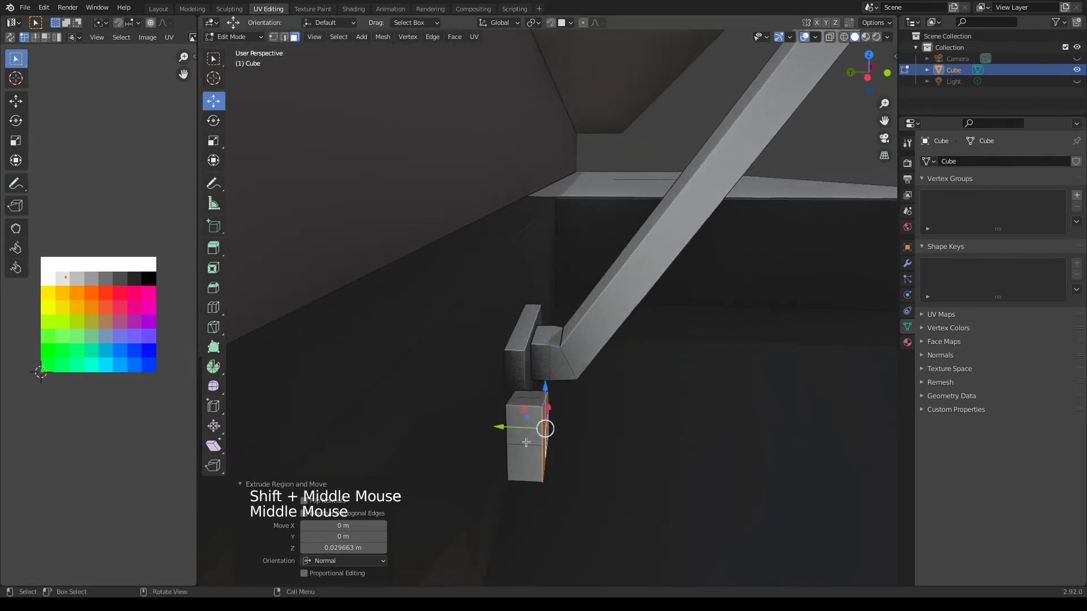
{"action": "key", "text": "l"}
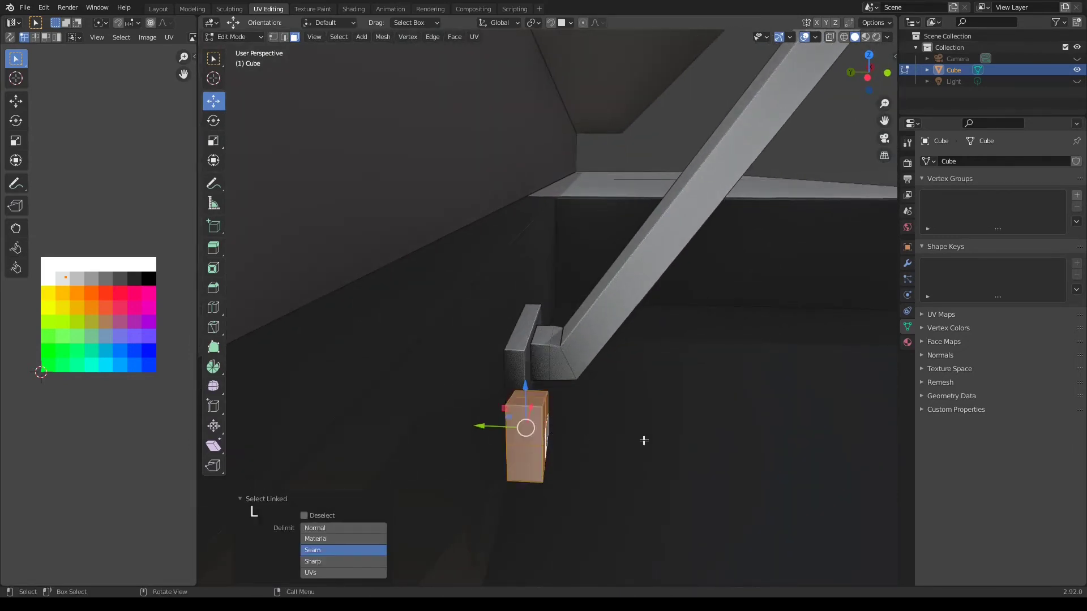
{"action": "middle_click_drag", "start_coordinate": [644, 441], "coordinate": [573, 445]}
{"action": "scroll", "coordinate": [537, 424], "scroll_direction": "down", "scroll_amount": 3}
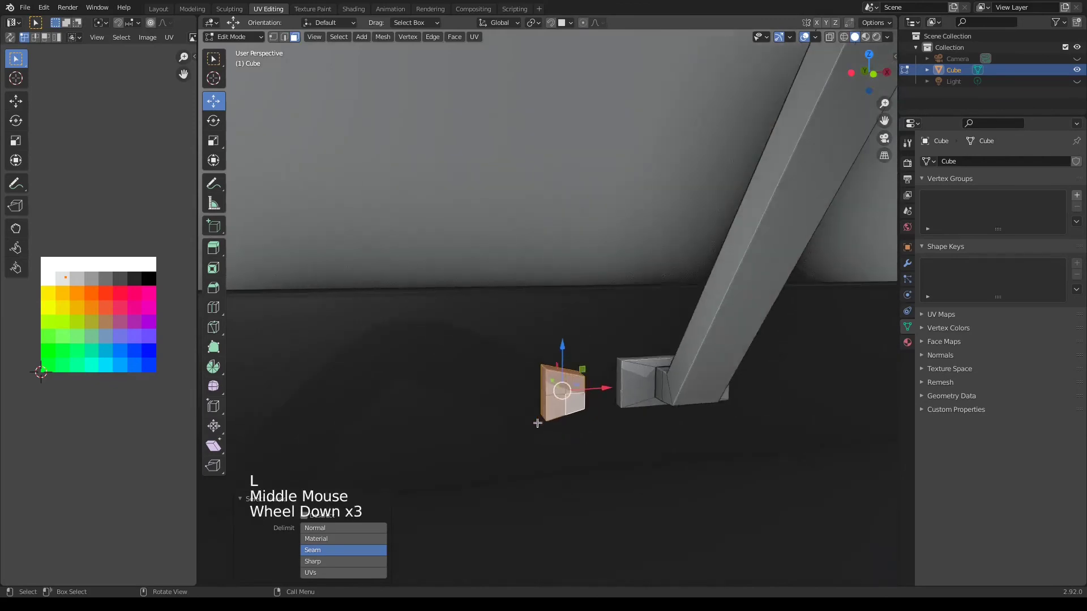
{"action": "left_click_drag", "start_coordinate": [606, 388], "coordinate": [642, 396]}
{"action": "mouse_move", "coordinate": [643, 396]}
{"action": "middle_mouse_down"}
{"action": "mouse_move", "coordinate": [588, 392]}
{"action": "mouse_move", "coordinate": [627, 396]}
{"action": "middle_mouse_up"}
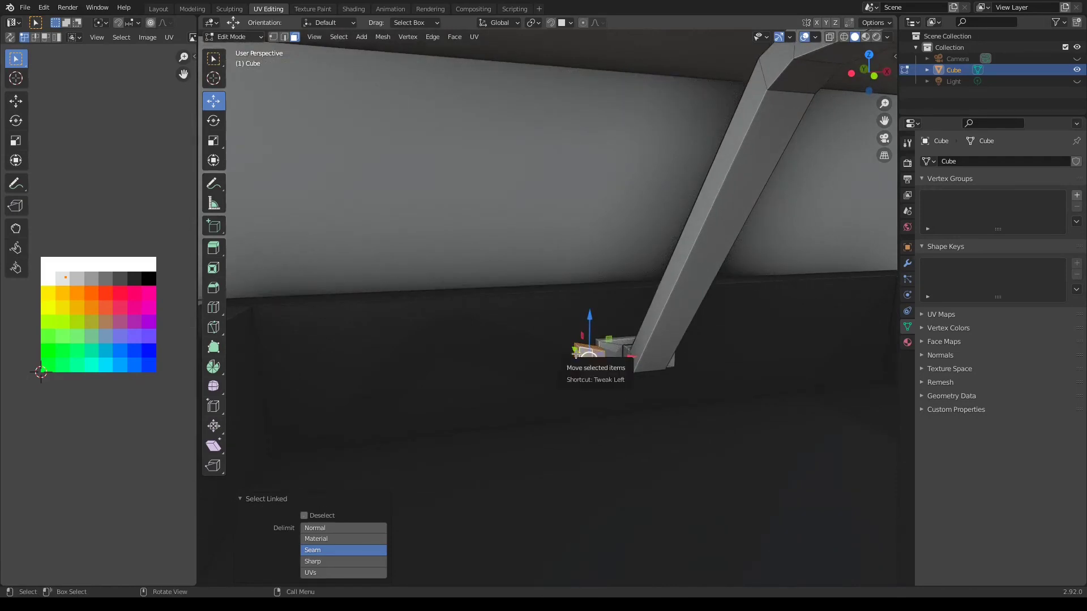
- Lengthen the block into a tap handle by moving its outer side faces about -0.091 m along X
{"action": "left_click", "coordinate": [575, 376]}
{"action": "left_click", "coordinate": [576, 377], "text": "shift"}
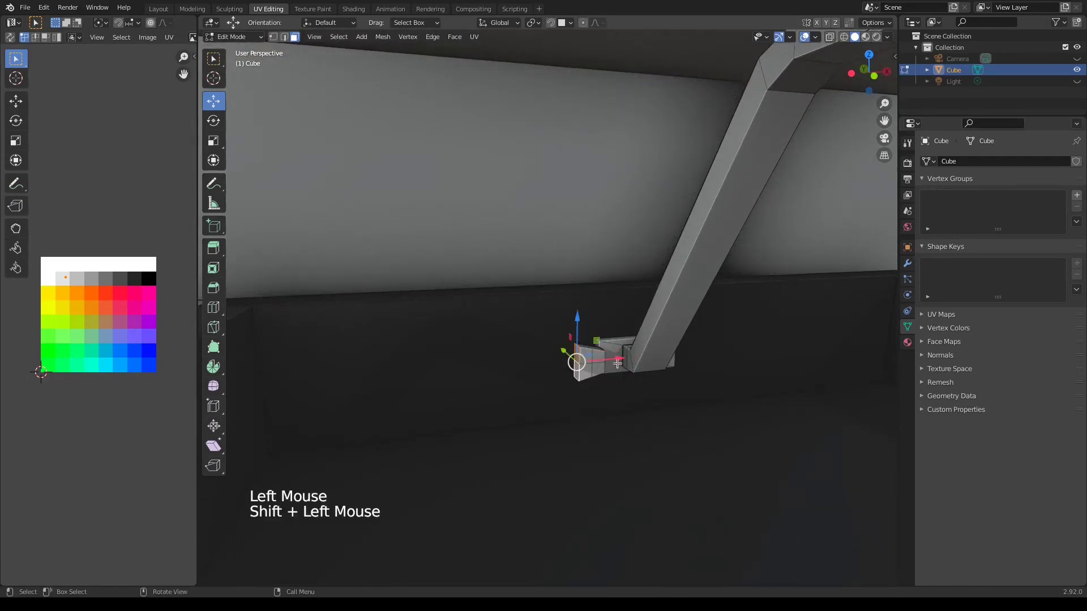
{"action": "left_click_drag", "start_coordinate": [617, 362], "coordinate": [572, 364]}
{"action": "mouse_move", "coordinate": [572, 363]}
{"action": "middle_mouse_down"}
{"action": "mouse_move", "coordinate": [640, 405]}
{"action": "mouse_move", "coordinate": [621, 382]}
{"action": "mouse_move", "coordinate": [556, 361]}
{"action": "middle_mouse_up"}
- Select the whole tap handle and place a duplicate about 0.316 m along X on the other side of the faucet arm
{"action": "key", "text": "l"}
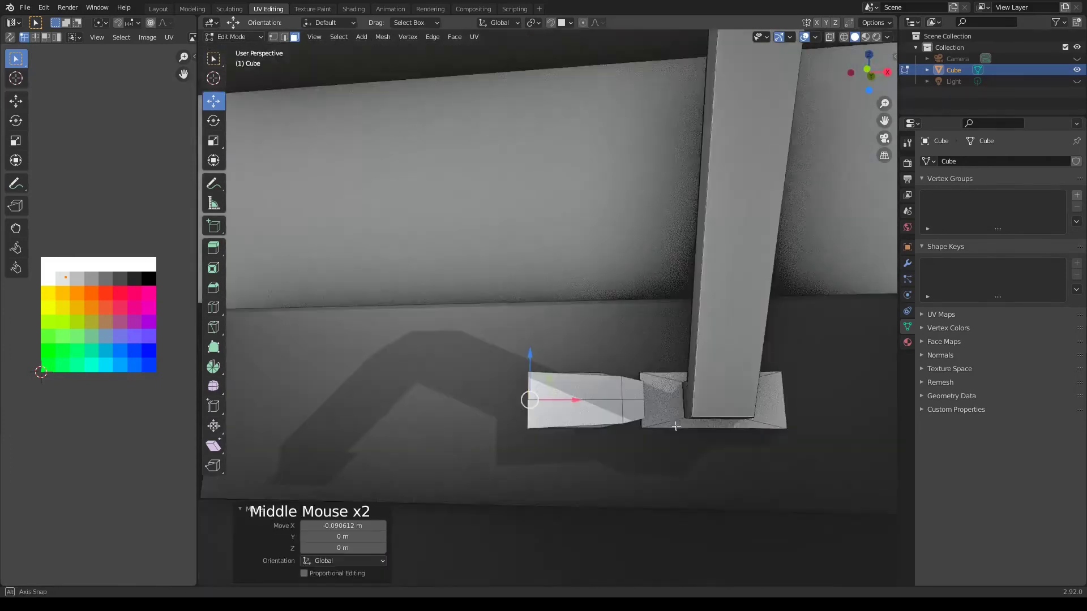
{"action": "middle_click_drag", "start_coordinate": [674, 429], "coordinate": [677, 438]}
{"action": "key", "text": "l"}
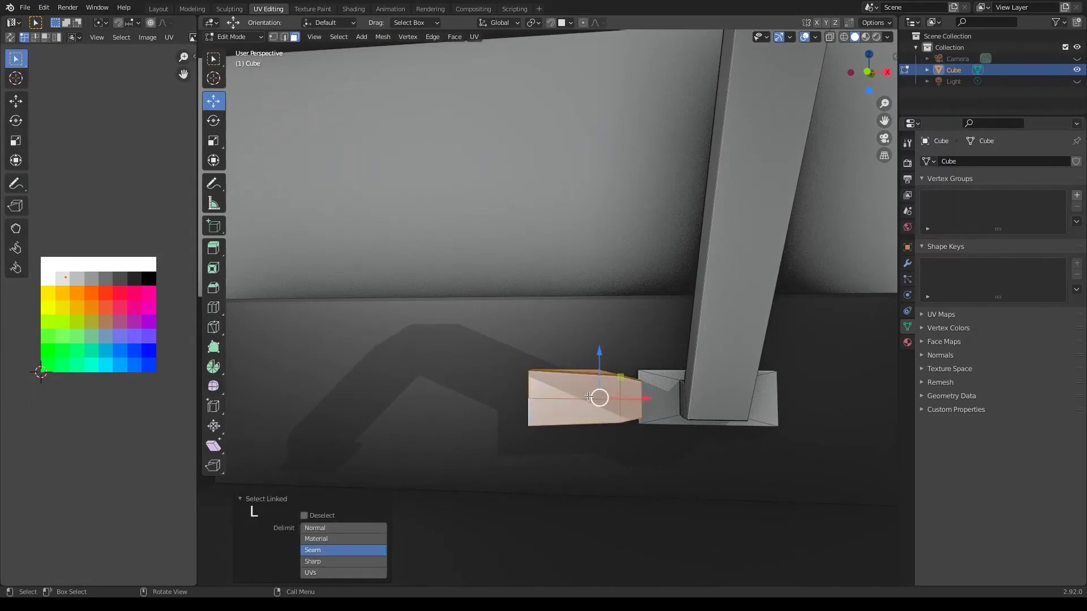
{"action": "key", "text": "shift+d"}
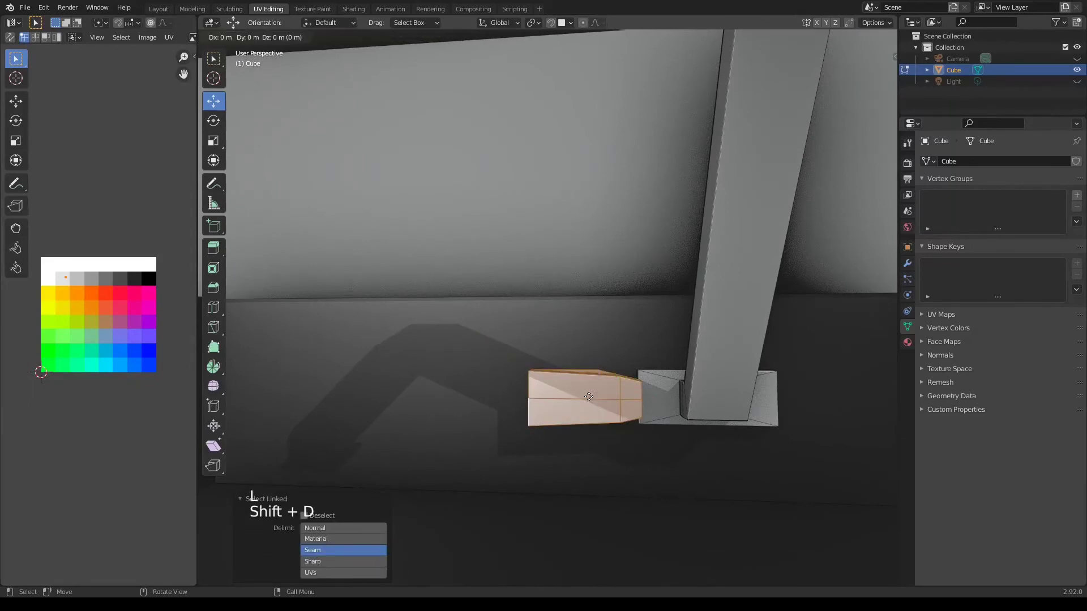
{"action": "key", "text": "x"}
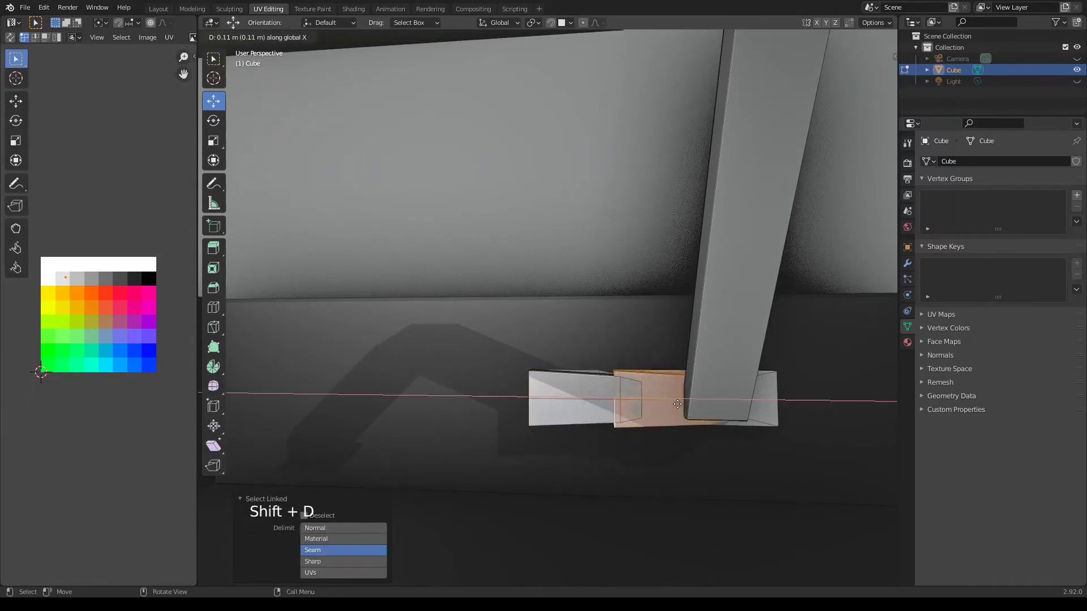
{"action": "left_click", "coordinate": [840, 402]}
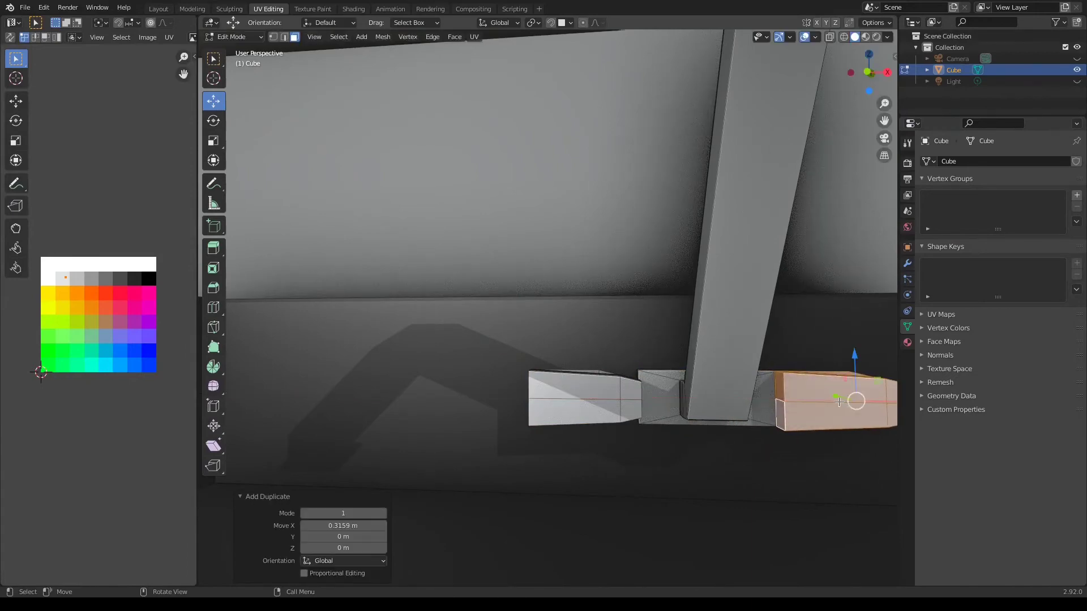
- Rotate the duplicated handle 180° about Y and move it about -0.040 m along X against the base plate
{"action": "key", "text": "KP_Decimal"}
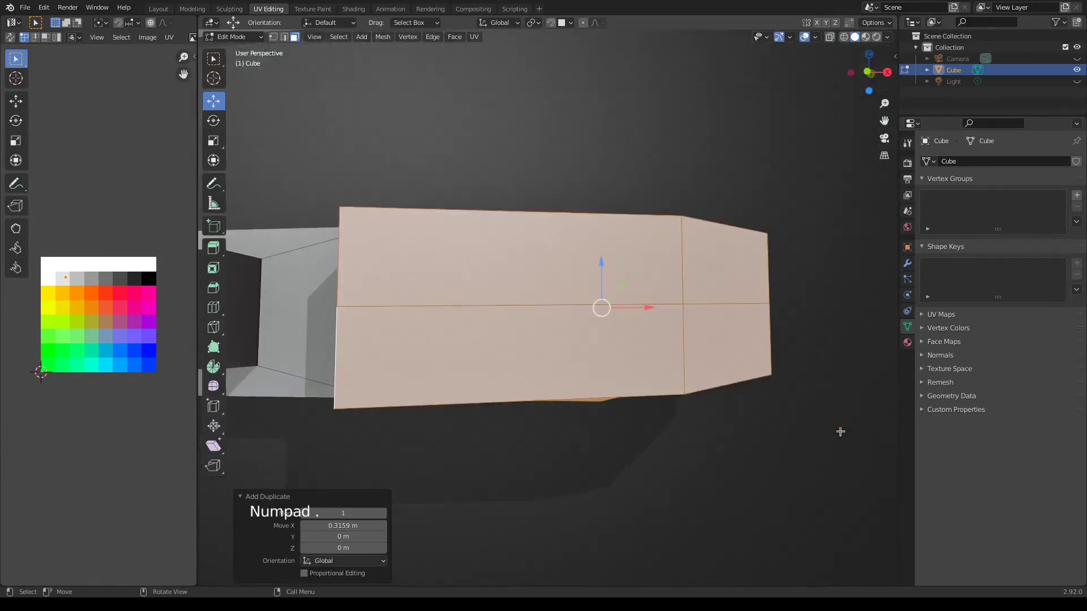
{"action": "scroll", "coordinate": [817, 441], "scroll_direction": "down", "scroll_amount": 4}
{"action": "key", "text": "r"}
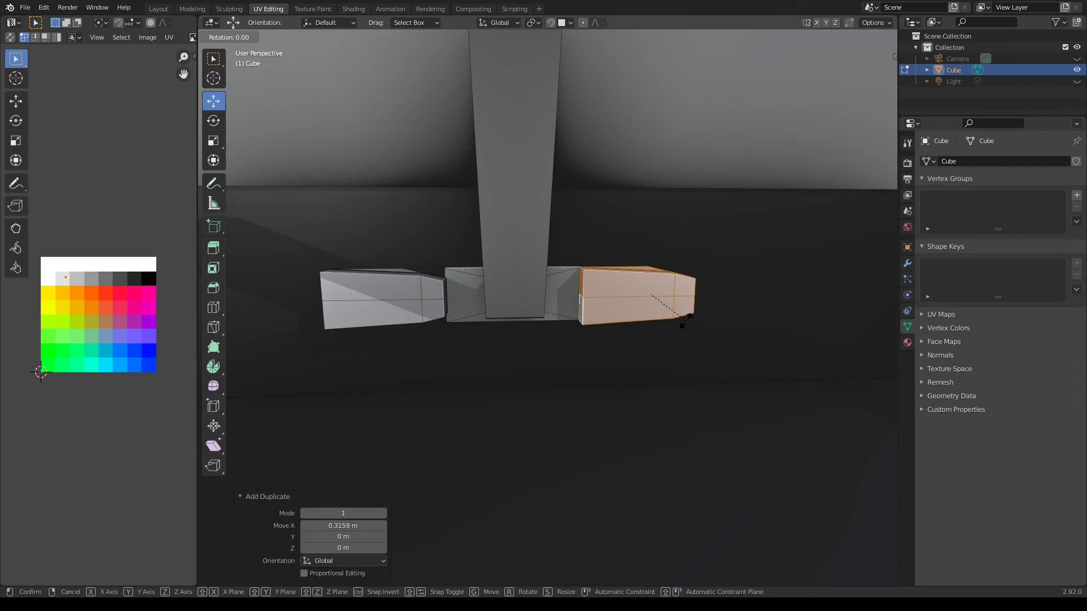
{"action": "type", "text": "y"}
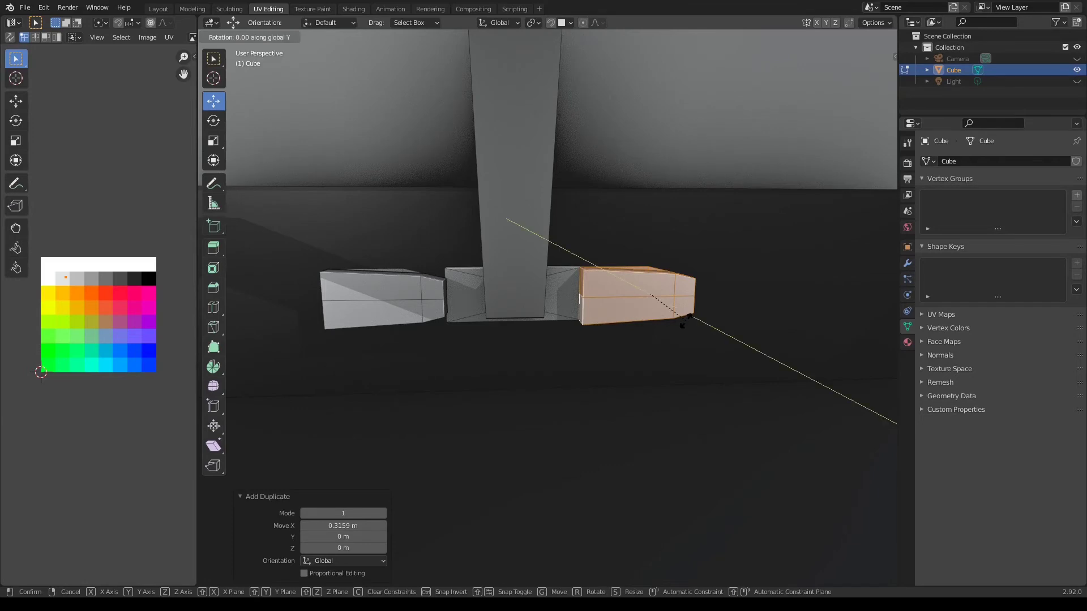
{"action": "type", "text": "180"}
{"action": "key", "text": "Return"}
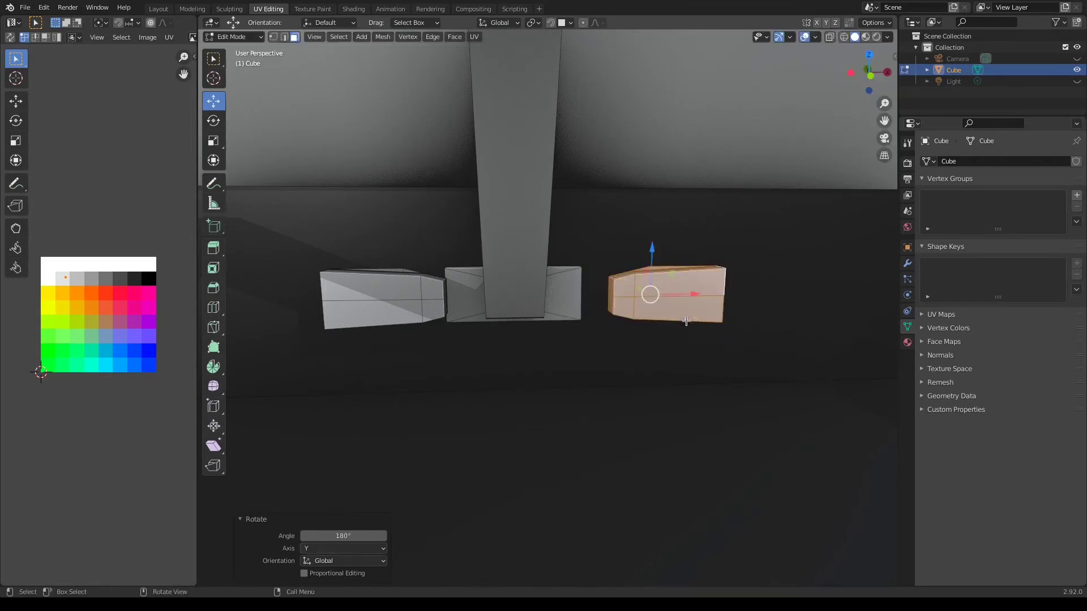
{"action": "left_click_drag", "start_coordinate": [693, 296], "coordinate": [660, 301]}
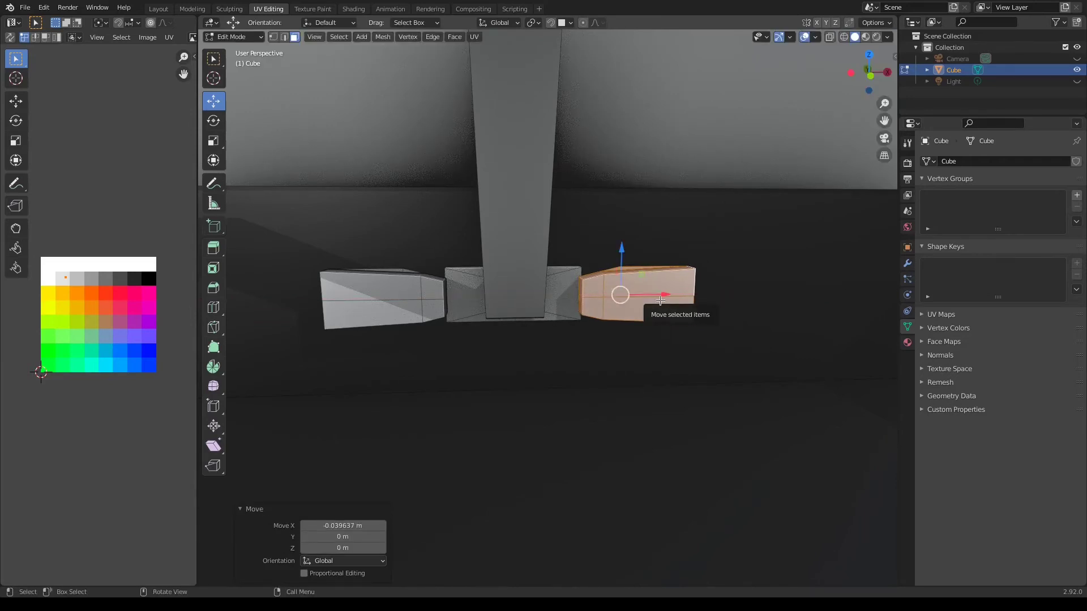
- Return to Object Mode and view the finished faucet above the sink
{"action": "scroll", "coordinate": [643, 322], "scroll_direction": "down", "scroll_amount": 7}
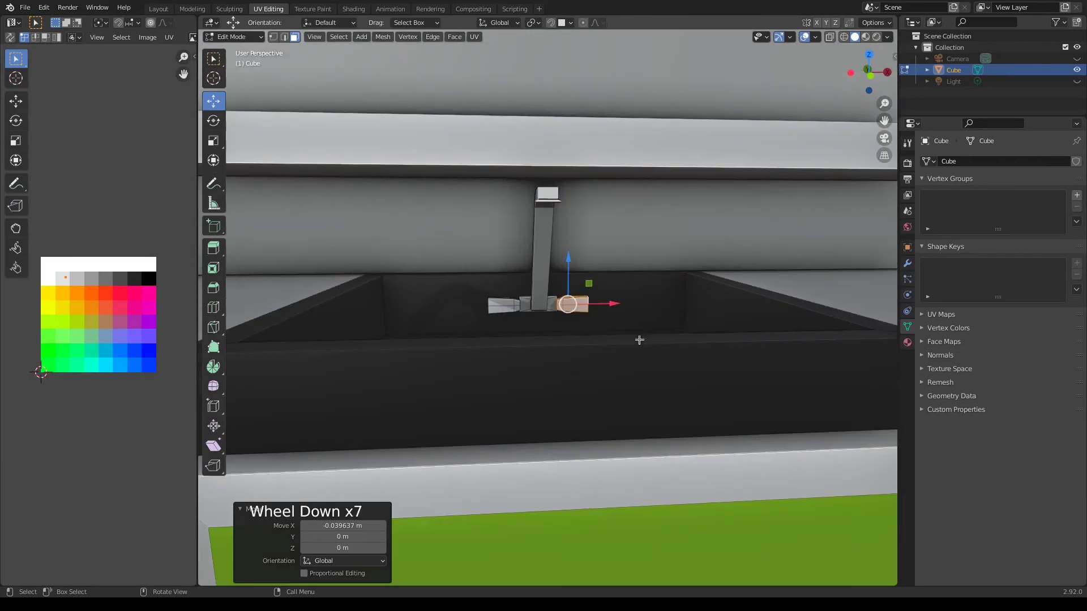
{"action": "key", "text": "Tab"}
{"action": "scroll", "coordinate": [654, 297], "scroll_direction": "down", "scroll_amount": 2}
{"action": "middle_click_drag", "start_coordinate": [654, 297], "coordinate": [632, 307]}
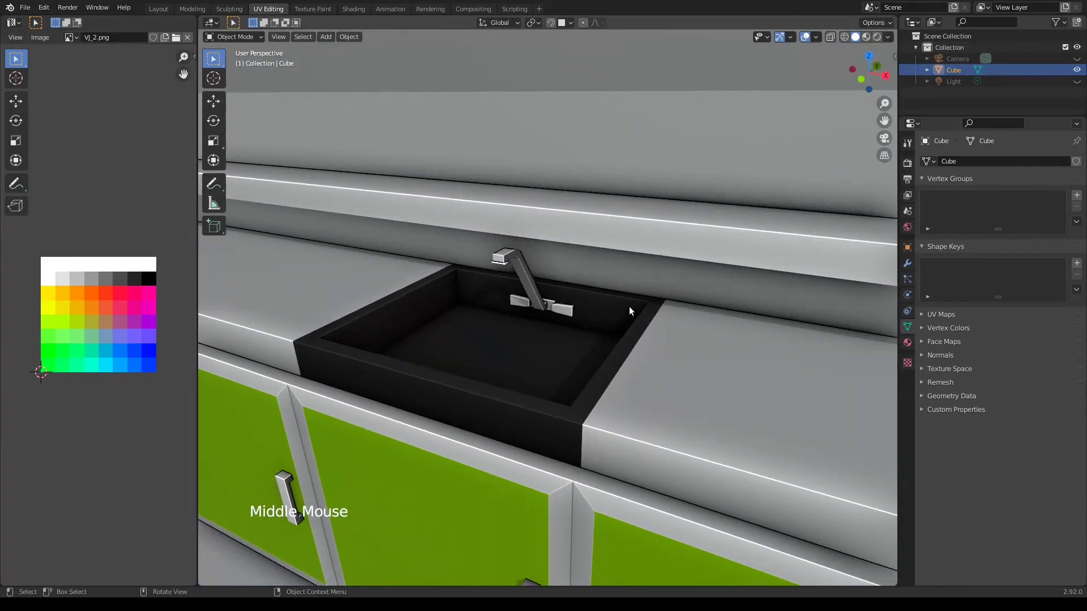
- In Edit Mode, duplicate the lower shelf's top face and move the copy about -2.84 m and a further -1.27 m along Y
{"action": "scroll", "coordinate": [629, 307], "scroll_direction": "down", "scroll_amount": 6}
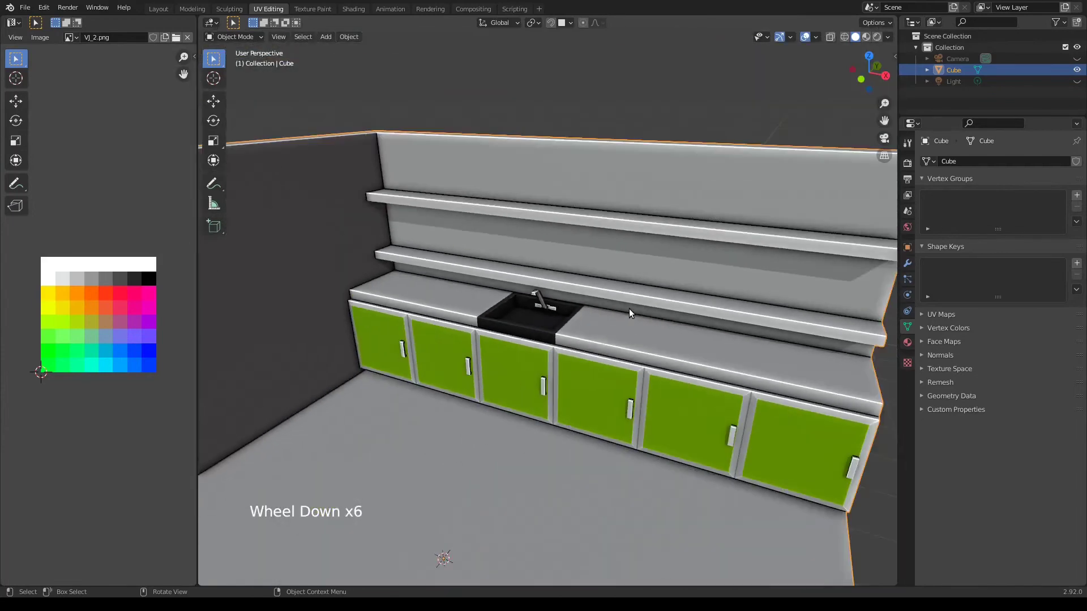
{"action": "key", "text": "Tab"}
{"action": "scroll", "coordinate": [629, 308], "scroll_direction": "up", "scroll_amount": 4}
{"action": "middle_click_drag", "start_coordinate": [629, 308], "coordinate": [656, 312]}
{"action": "left_click", "coordinate": [656, 310]}
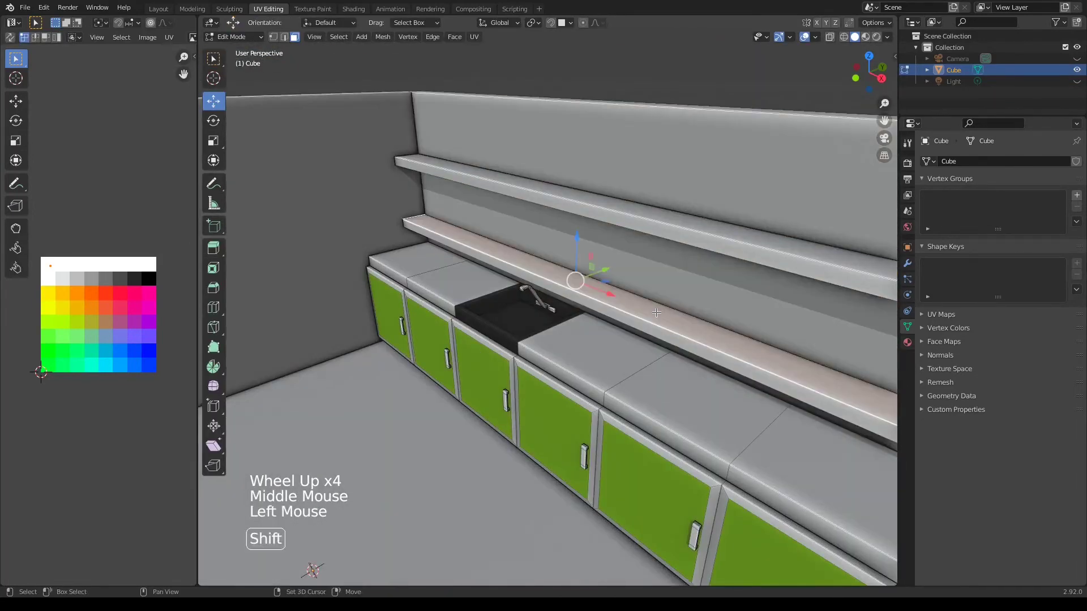
{"action": "key", "text": "shift+d"}
{"action": "right_click", "coordinate": [580, 332]}
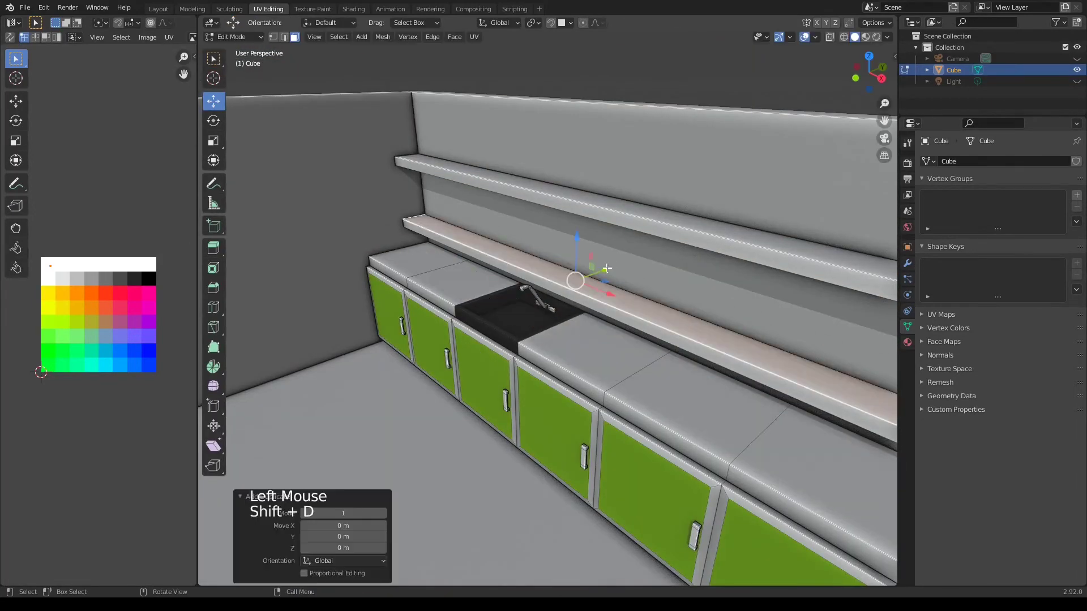
{"action": "left_click_drag", "start_coordinate": [607, 267], "coordinate": [428, 349]}
{"action": "scroll", "coordinate": [531, 312], "scroll_direction": "down", "scroll_amount": 5}
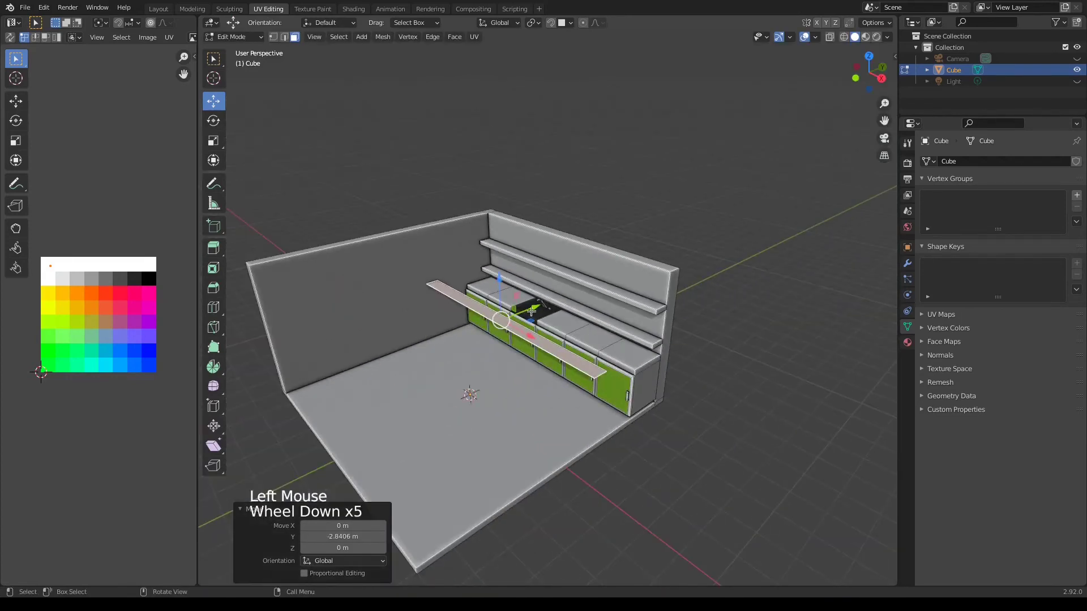
{"action": "left_click_drag", "start_coordinate": [530, 309], "coordinate": [614, 398]}
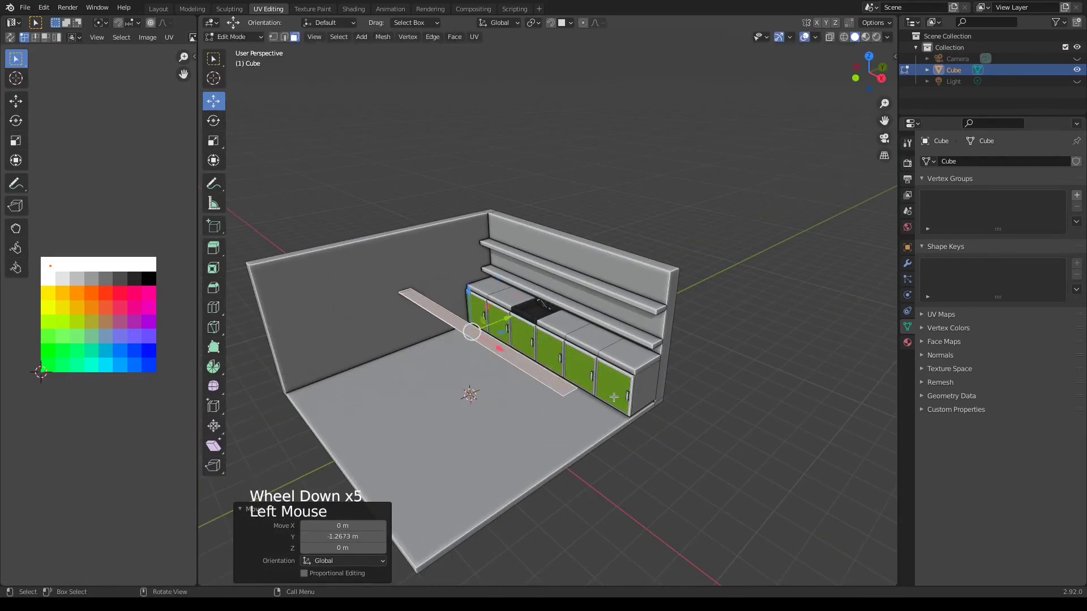
- In the right side view, lower the duplicated face about -0.719 m along Z to roughly countertop height
{"action": "middle_click_drag", "start_coordinate": [614, 397], "coordinate": [589, 390]}
{"action": "key", "text": "KP_3"}
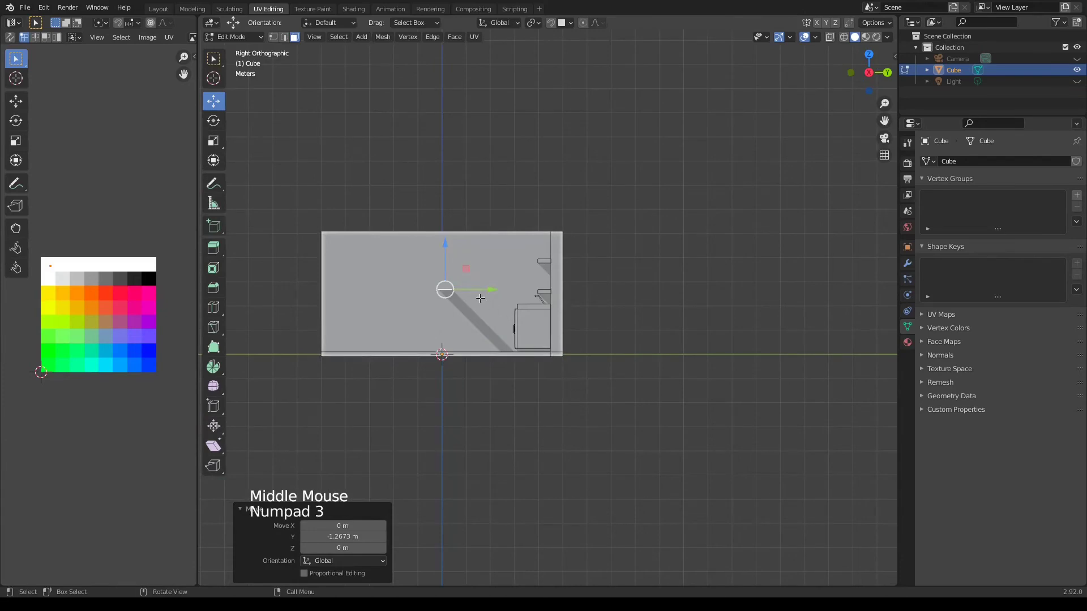
{"action": "scroll", "coordinate": [480, 299], "scroll_direction": "up", "scroll_amount": 3}
{"action": "middle_click_drag", "start_coordinate": [382, 237], "coordinate": [503, 244], "text": "shift"}
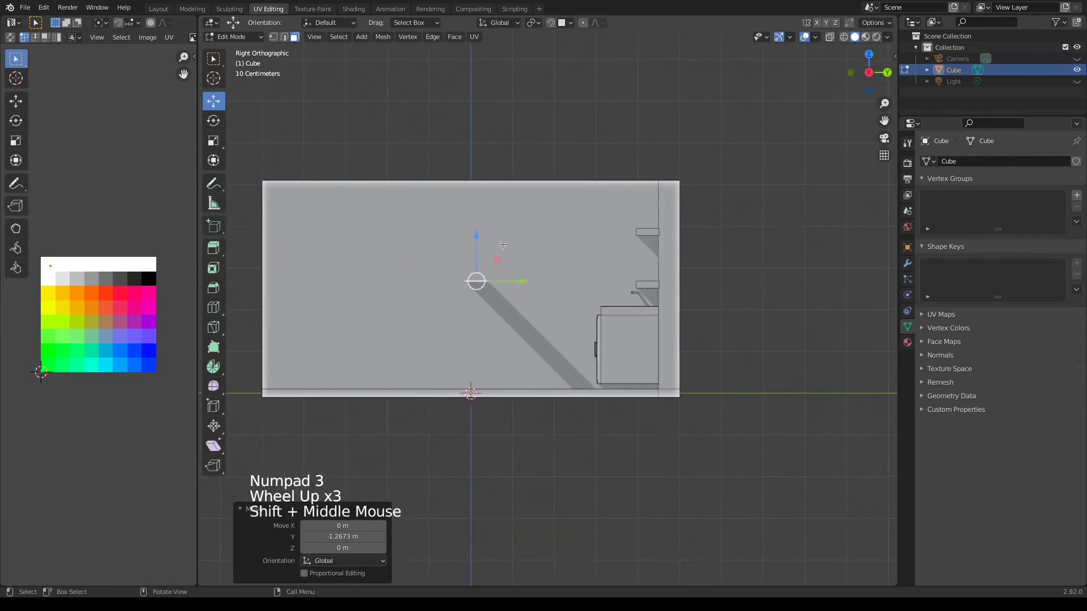
{"action": "left_click_drag", "start_coordinate": [476, 242], "coordinate": [476, 270]}
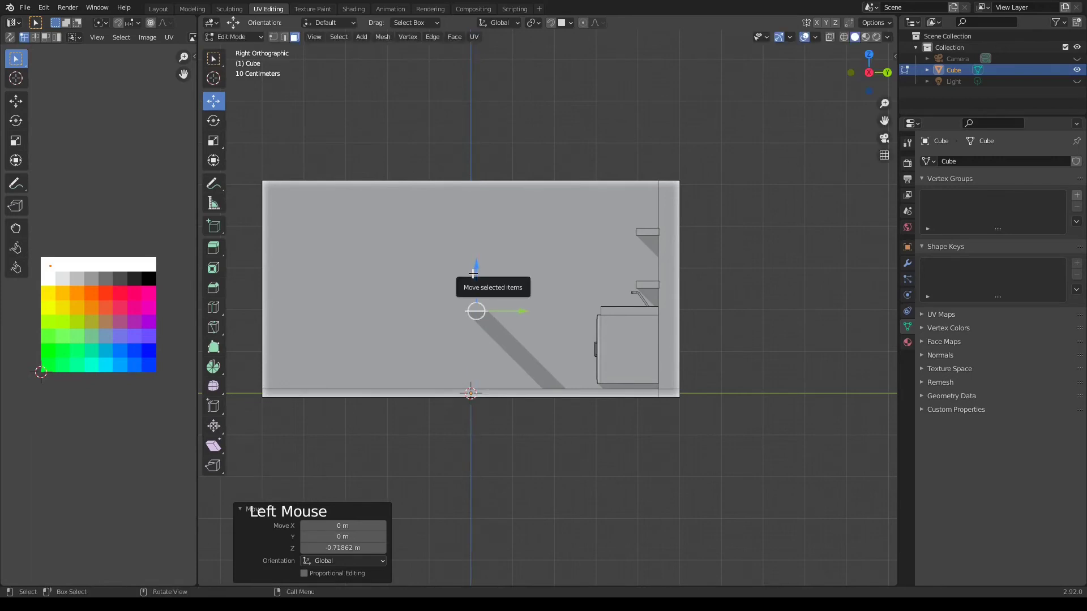
- In the top view, widen the duplicated face by scaling it about 3.478 along Y
{"action": "scroll", "coordinate": [478, 293], "scroll_direction": "up", "scroll_amount": 2}
{"action": "scroll", "coordinate": [479, 294], "scroll_direction": "up", "scroll_amount": 1}
{"action": "middle_click_drag", "start_coordinate": [479, 294], "coordinate": [566, 299], "text": "shift"}
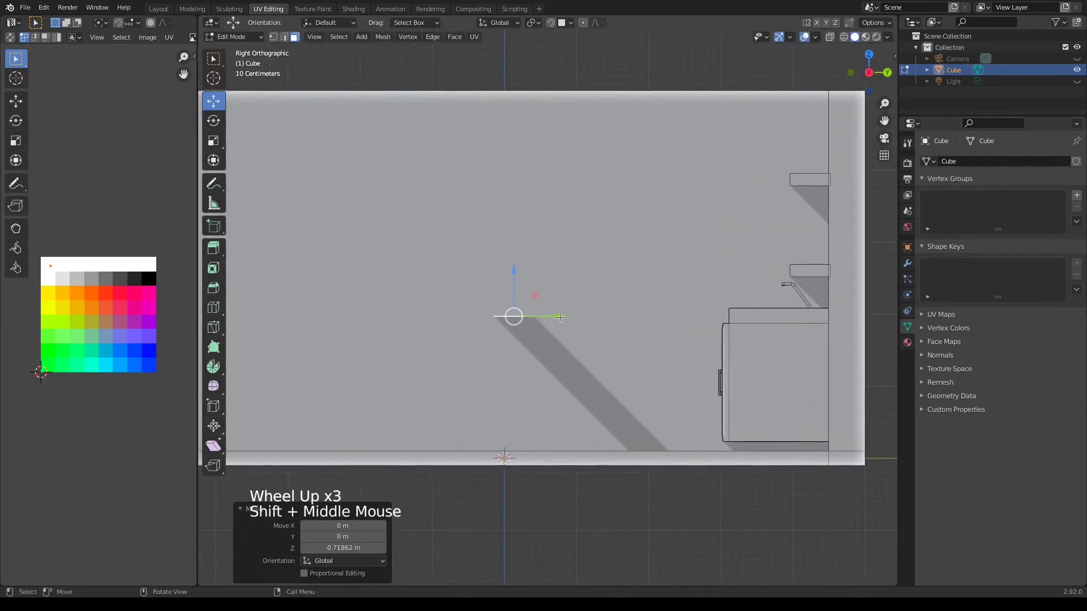
{"action": "key", "text": "KP_7"}
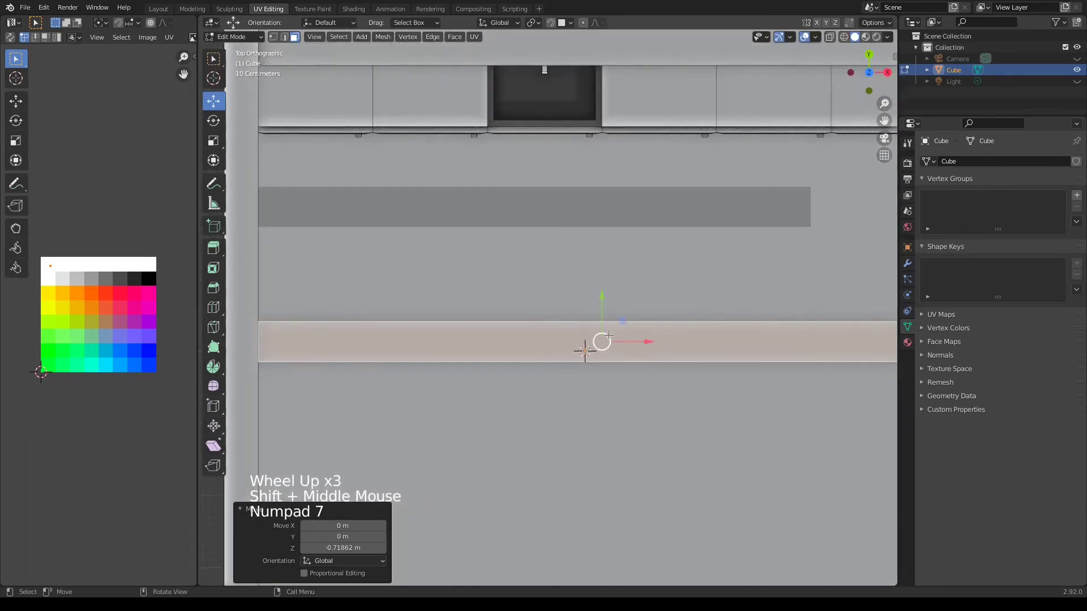
{"action": "key", "text": "s"}
{"action": "key", "text": "y"}
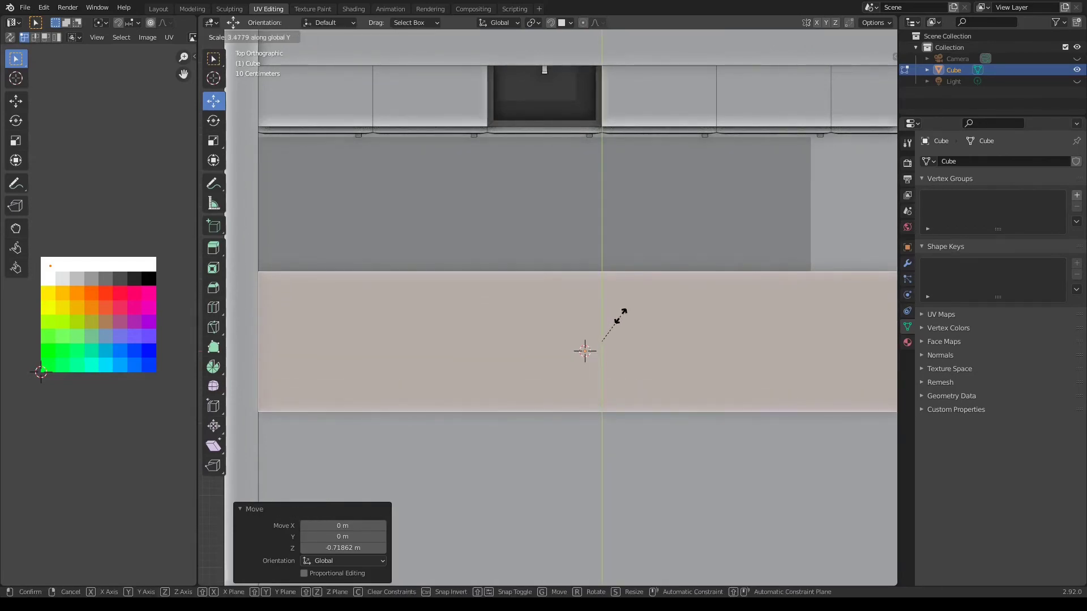
{"action": "left_click", "coordinate": [622, 315]}
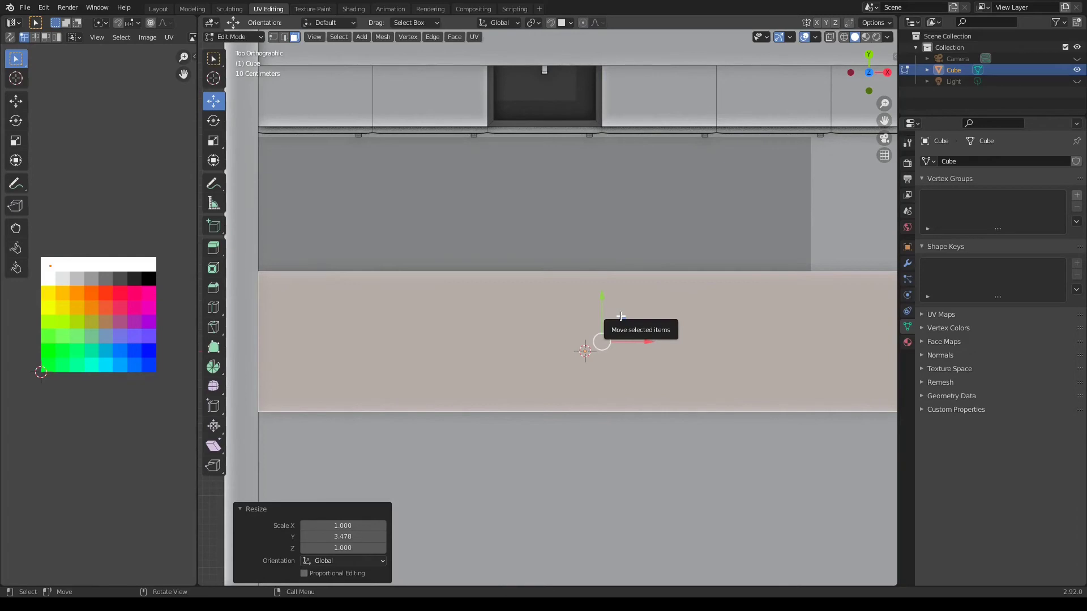
- Shorten the widened face by moving its end edge away from the wall side about -1.519 m along X
{"action": "scroll", "coordinate": [634, 327], "scroll_direction": "down", "scroll_amount": 5}
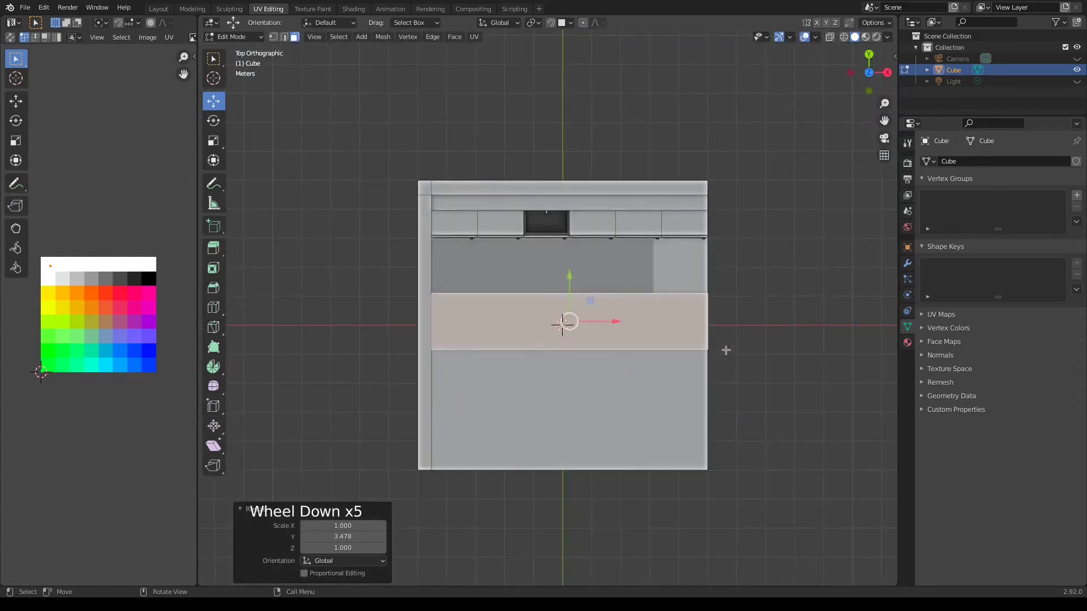
{"action": "scroll", "coordinate": [727, 349], "scroll_direction": "up", "scroll_amount": 2}
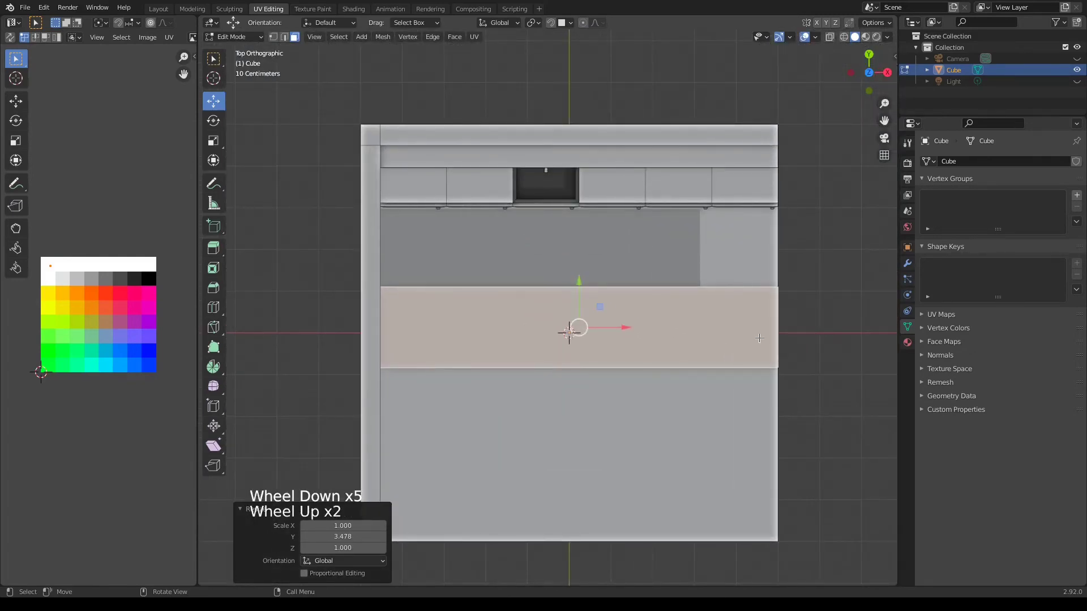
{"action": "key", "text": "2"}
{"action": "left_click", "coordinate": [776, 326]}
{"action": "left_click_drag", "start_coordinate": [818, 327], "coordinate": [757, 325]}
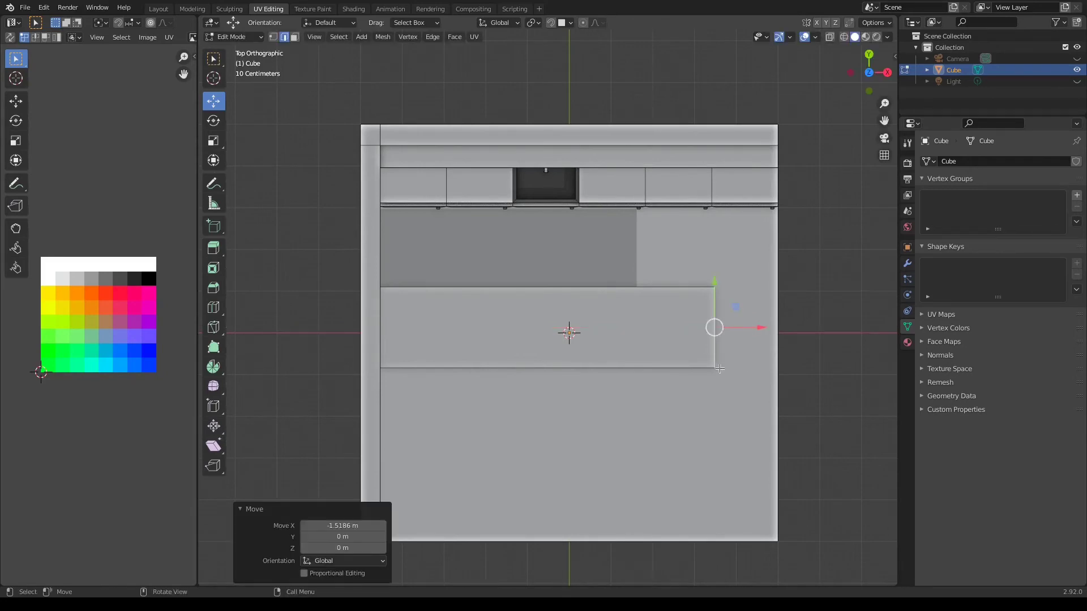
- Select the floating face and extrude it about 0.23 m upward into a slab
{"action": "middle_click_drag", "start_coordinate": [719, 369], "coordinate": [603, 319]}
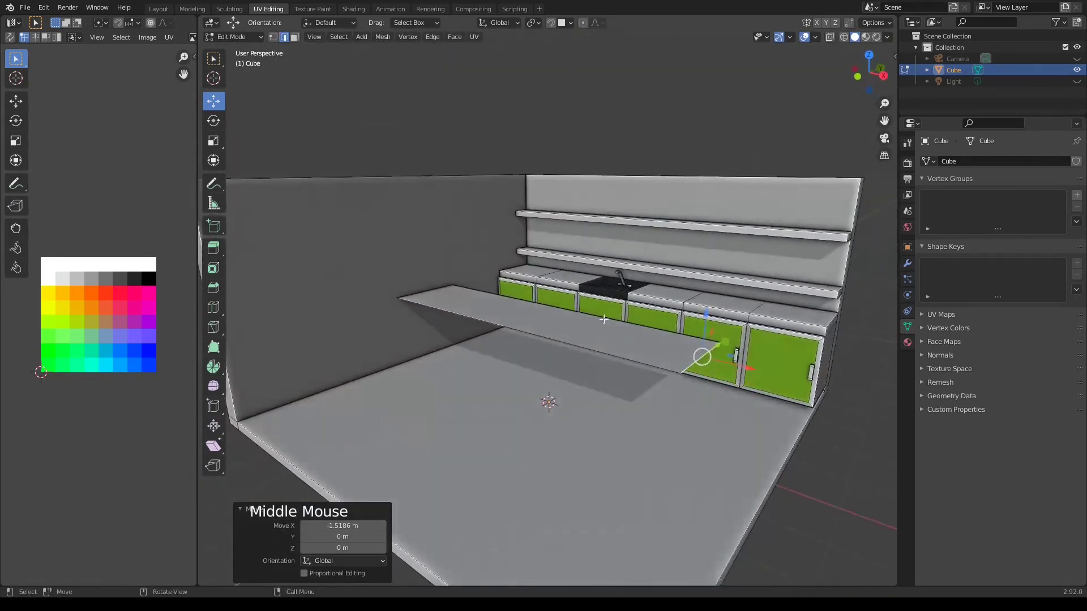
{"action": "left_click", "coordinate": [602, 334]}
{"action": "key", "text": "3"}
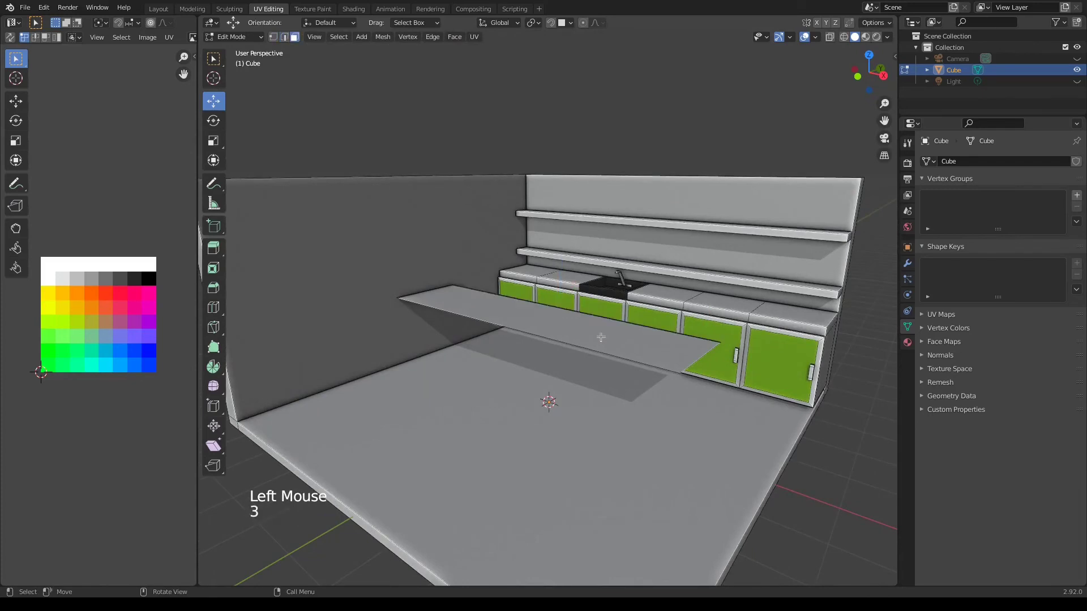
{"action": "left_click", "coordinate": [600, 336]}
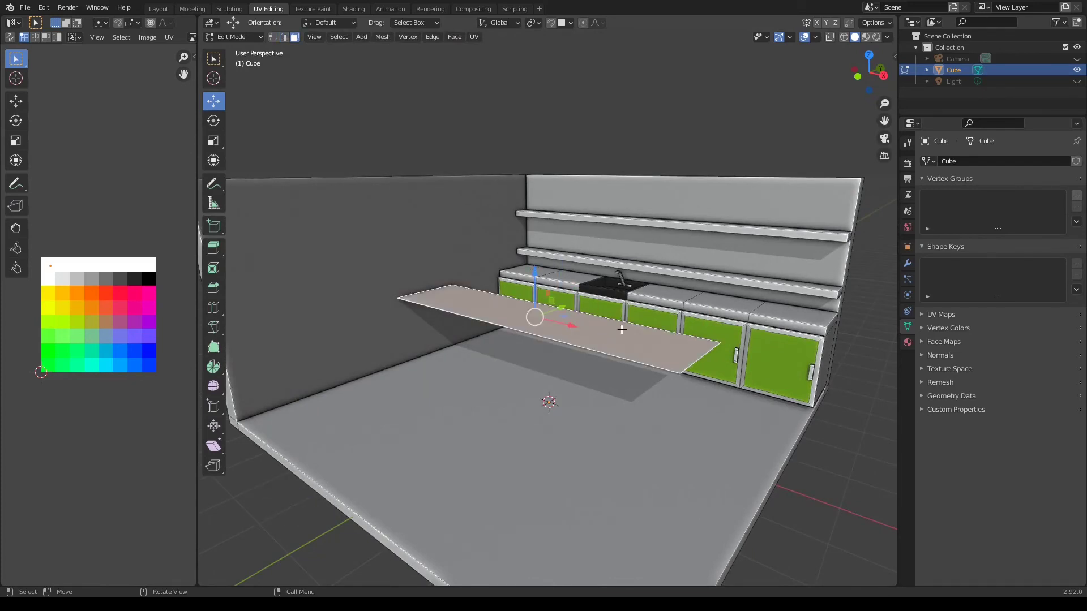
{"action": "key", "text": "KP_3"}
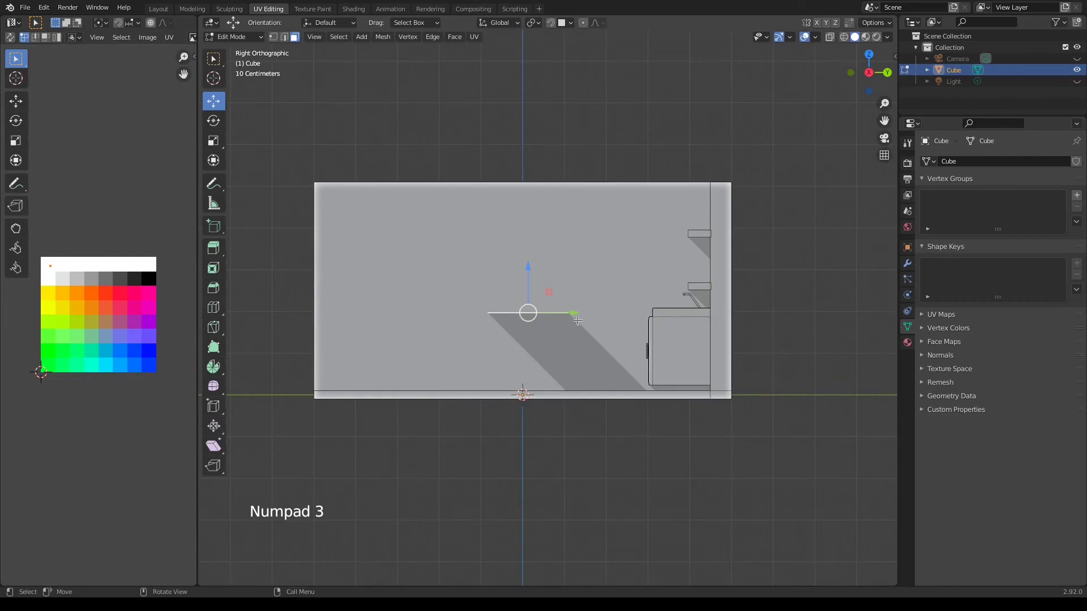
{"action": "key", "text": "e"}
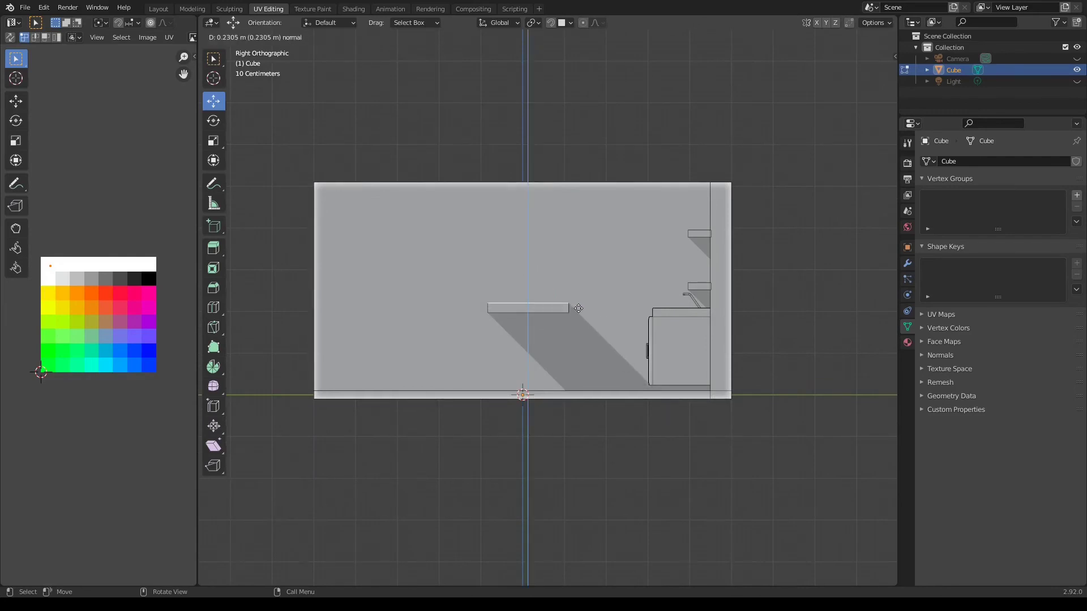
{"action": "left_click", "coordinate": [577, 308]}
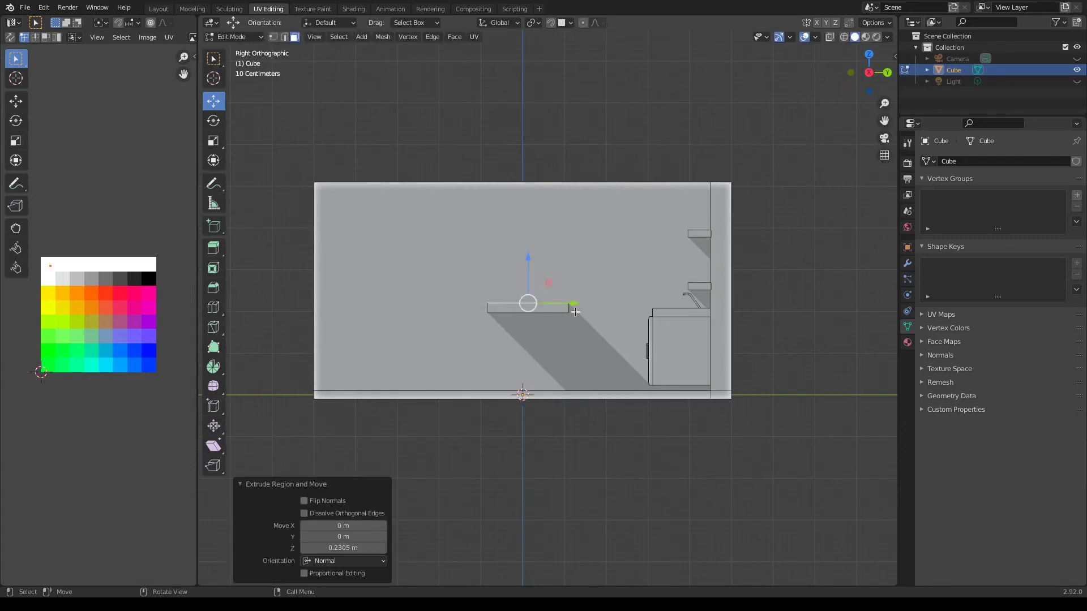
- Stretch the slab into an island block by moving its underside about -1.81 m along Z and back up about 0.039 m
{"action": "middle_click_drag", "start_coordinate": [560, 326], "coordinate": [553, 304]}
{"action": "left_click", "coordinate": [553, 304]}
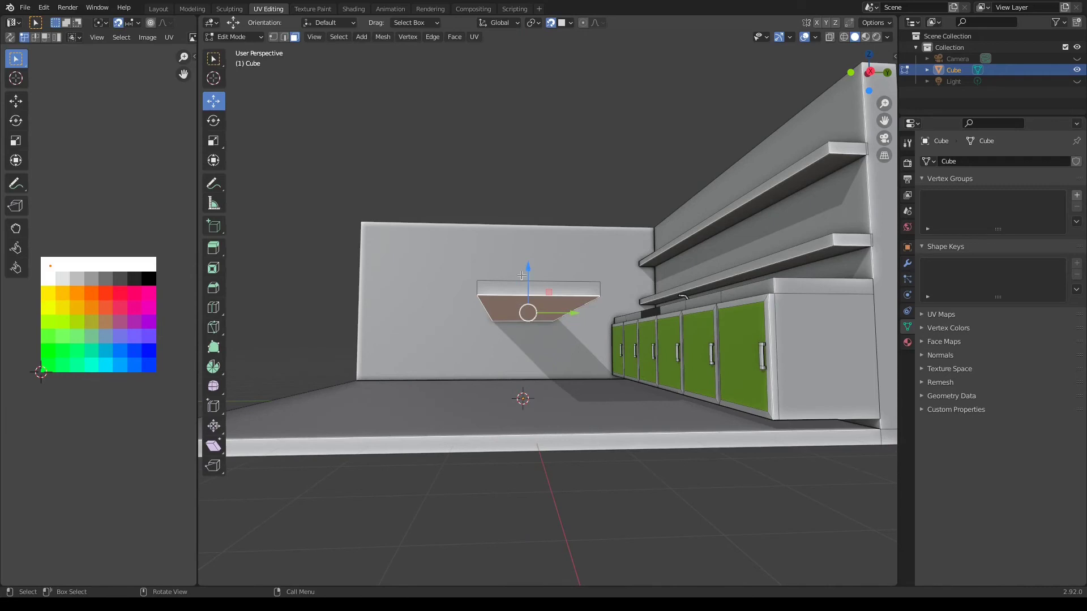
{"action": "key", "text": "shift+Tab"}
{"action": "key", "text": "shift+Tab"}
{"action": "left_click_drag", "start_coordinate": [527, 271], "coordinate": [528, 351]}
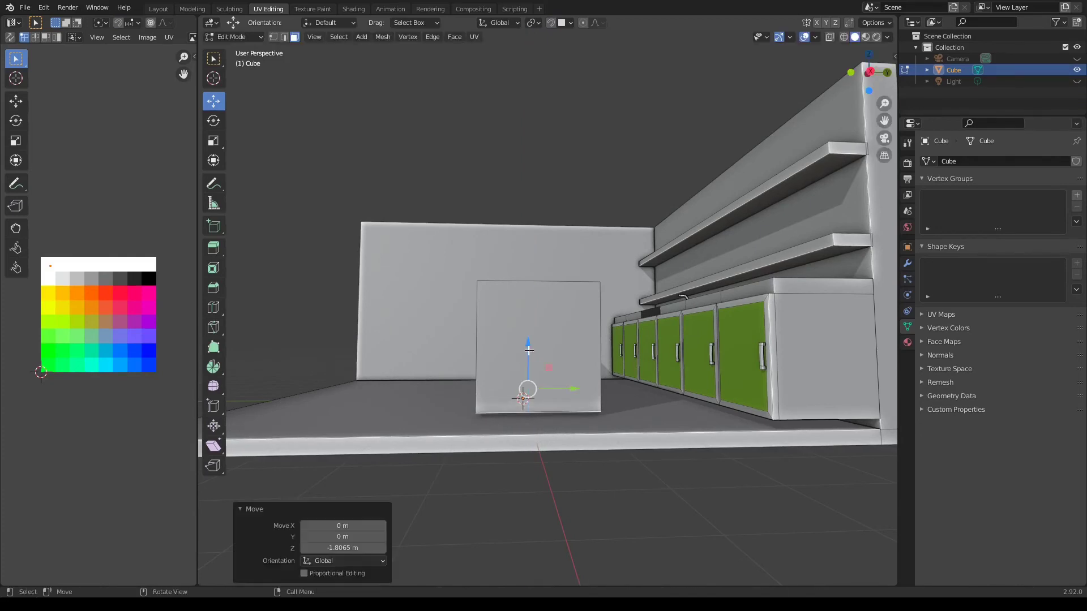
{"action": "key", "text": "KP_3"}
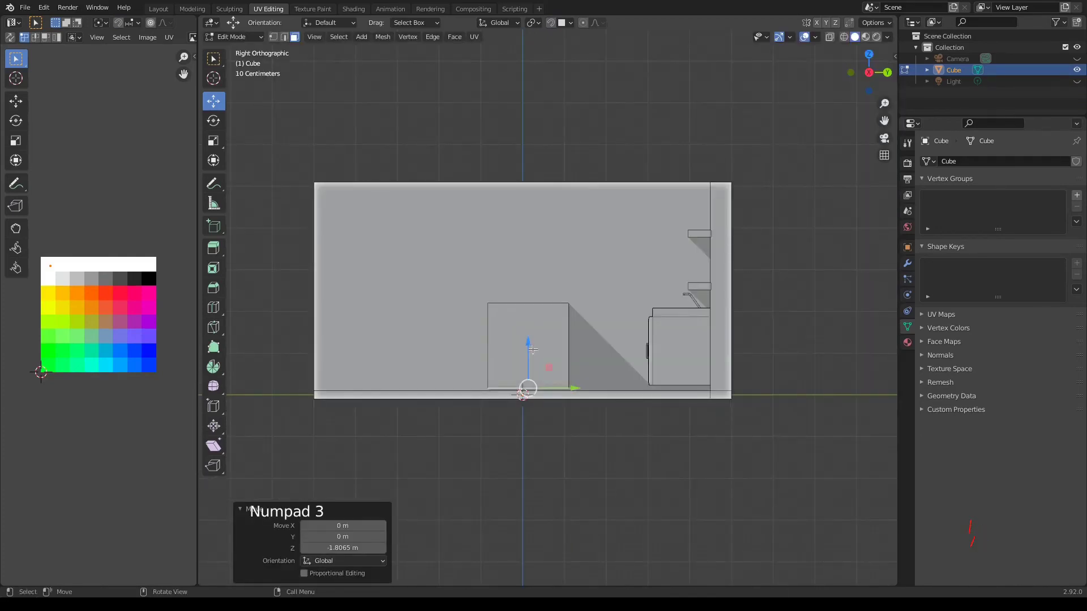
{"action": "scroll", "coordinate": [533, 350], "scroll_direction": "up", "scroll_amount": 3}
{"action": "middle_click_drag", "start_coordinate": [533, 349], "coordinate": [555, 398], "text": "shift"}
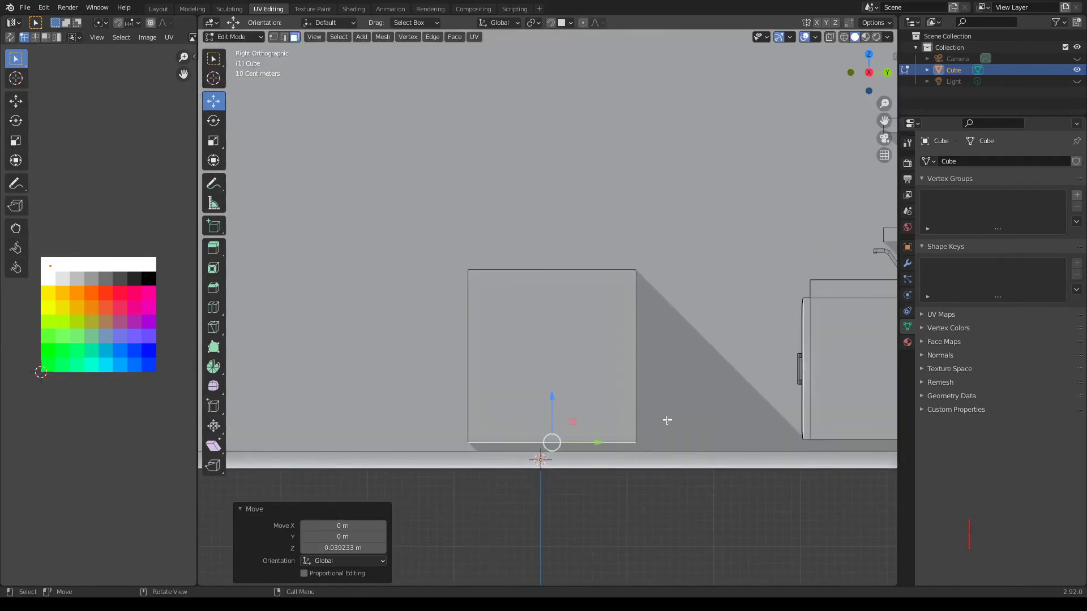
{"action": "middle_click_drag", "start_coordinate": [667, 420], "coordinate": [570, 413], "text": "shift"}
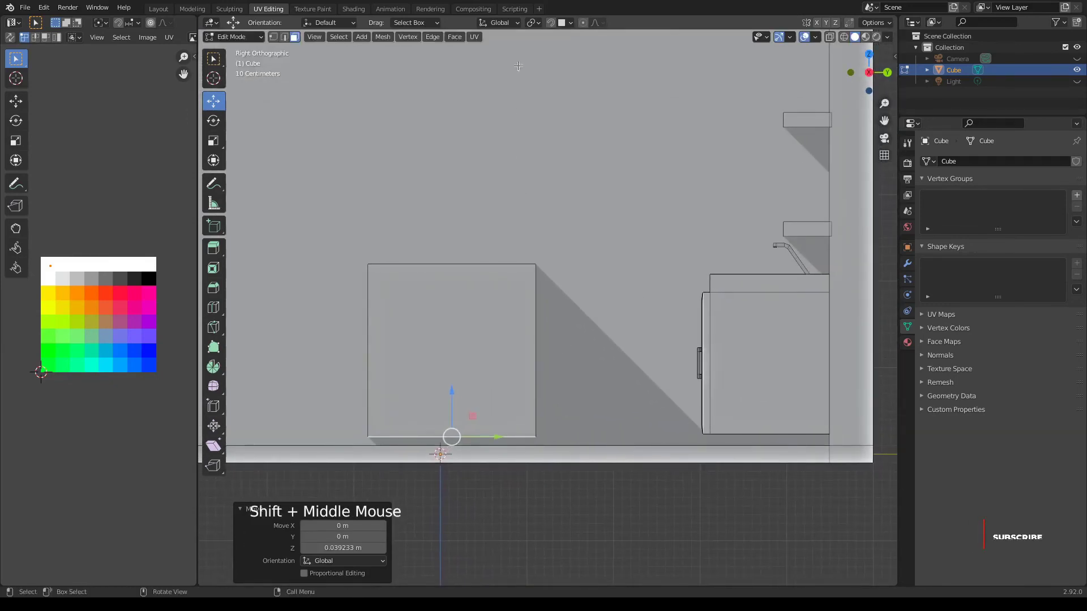
- Enable snapping to edges and raise the island's underside about 0.033 m along Z to the cabinet's bottom edge
{"action": "left_click", "coordinate": [570, 22]}
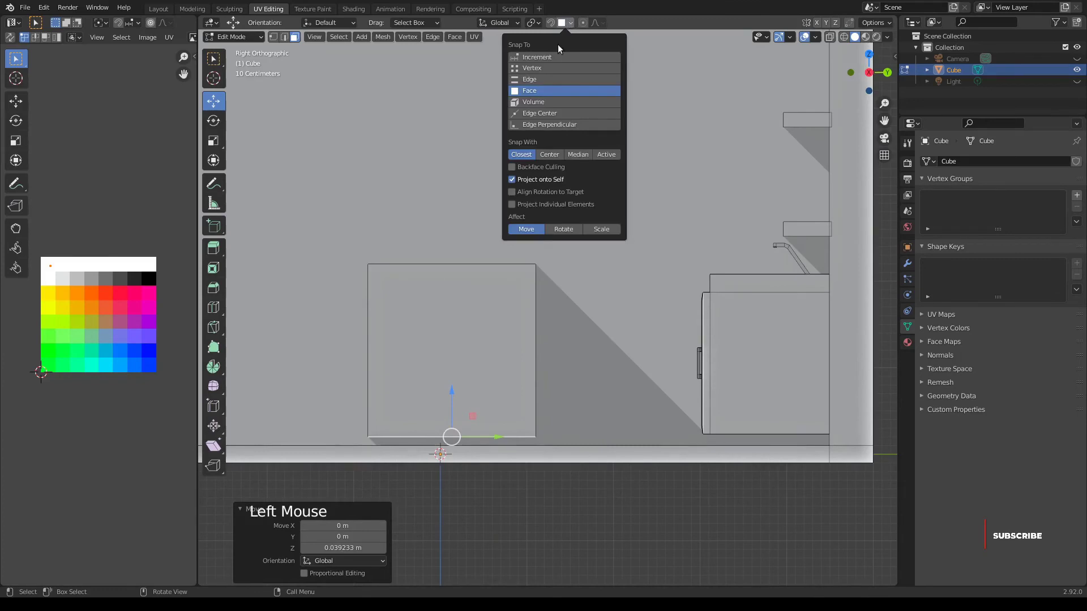
{"action": "left_click", "coordinate": [546, 79]}
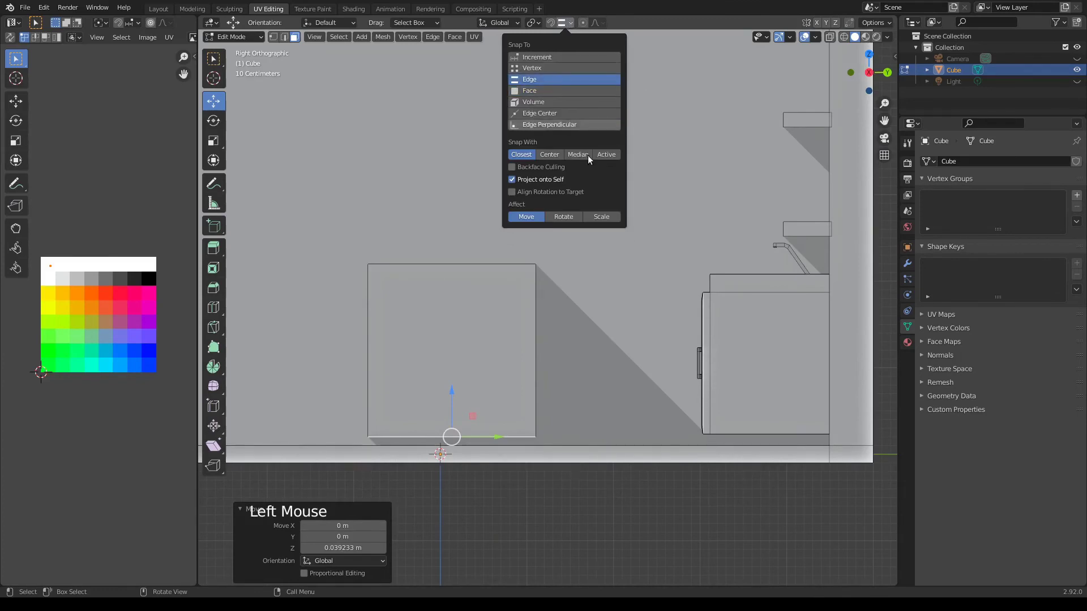
{"action": "key", "text": "shift+Tab"}
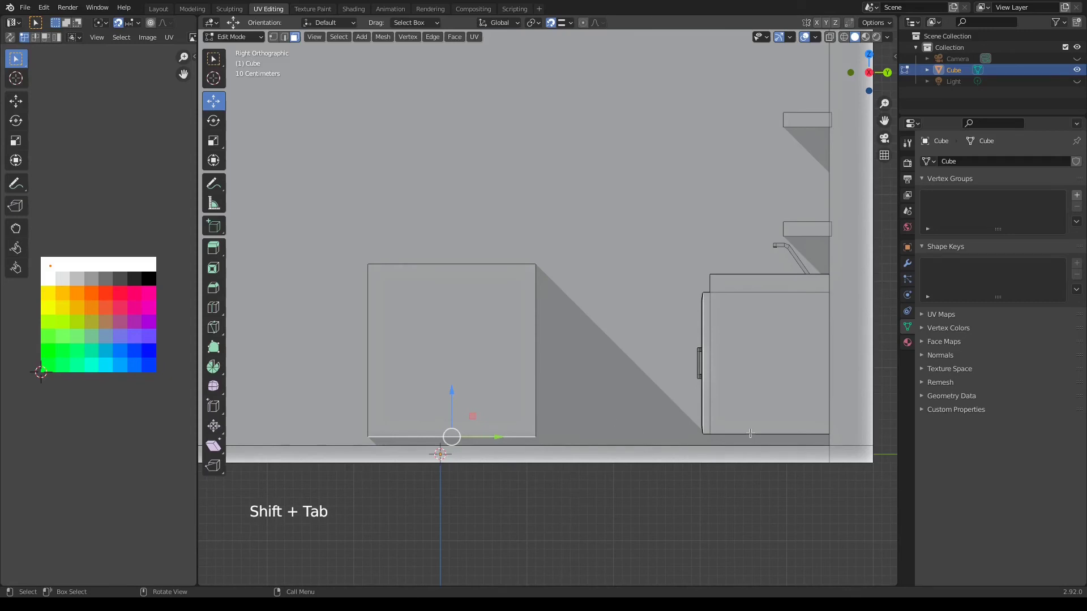
{"action": "key", "text": "g"}
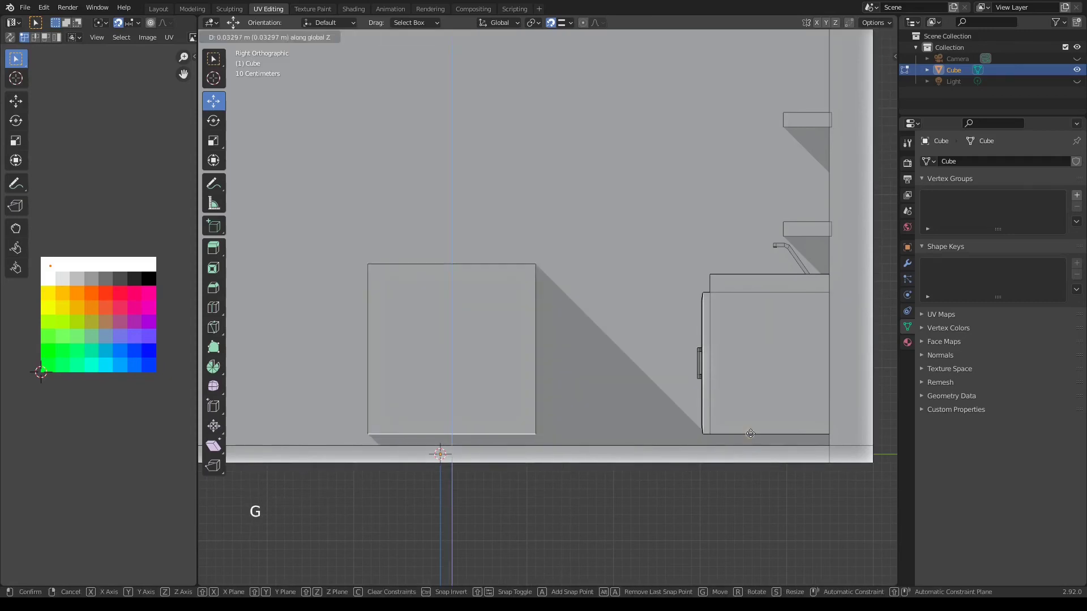
{"action": "left_click", "coordinate": [750, 433]}
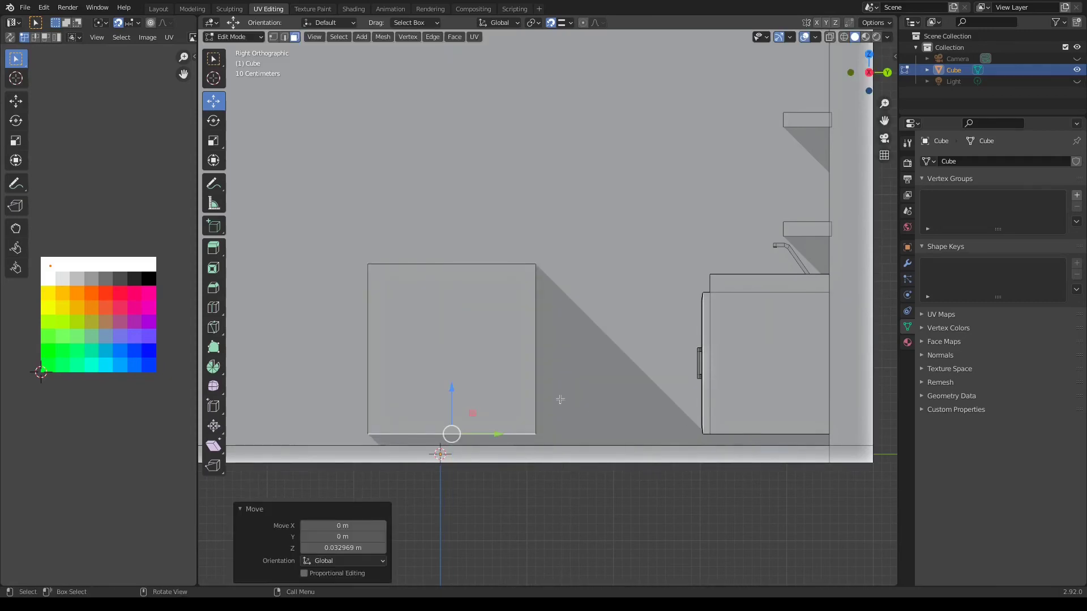
- Select the island's top face, disable snapping and duplicate the face in place
{"action": "middle_click_drag", "start_coordinate": [441, 379], "coordinate": [524, 395], "text": "shift"}
{"action": "scroll", "coordinate": [494, 387], "scroll_direction": "down", "scroll_amount": 2}
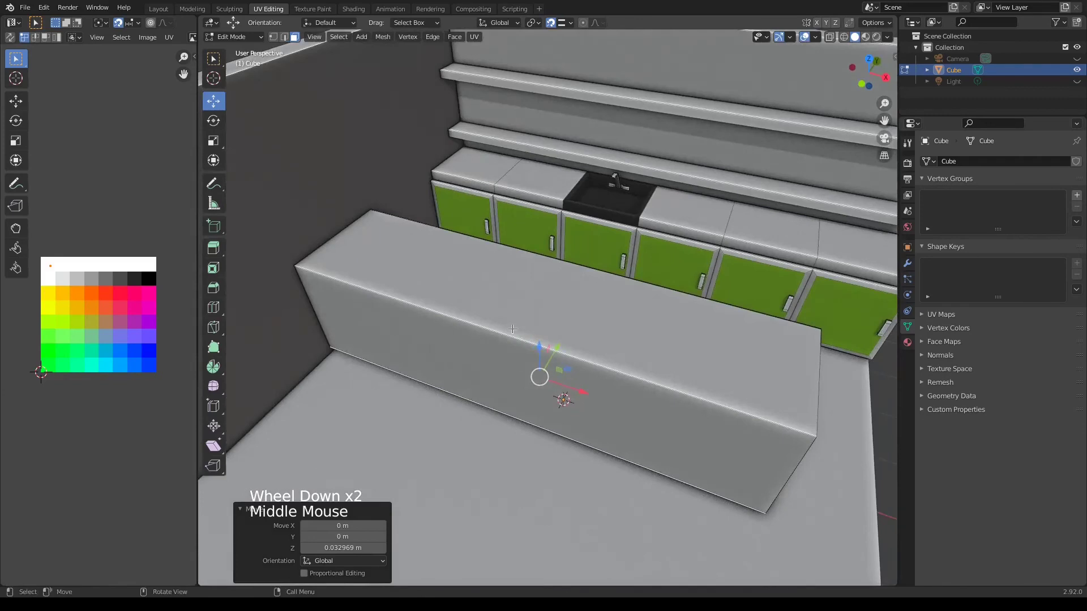
{"action": "middle_click_drag", "start_coordinate": [513, 323], "coordinate": [538, 325]}
{"action": "left_click", "coordinate": [539, 322]}
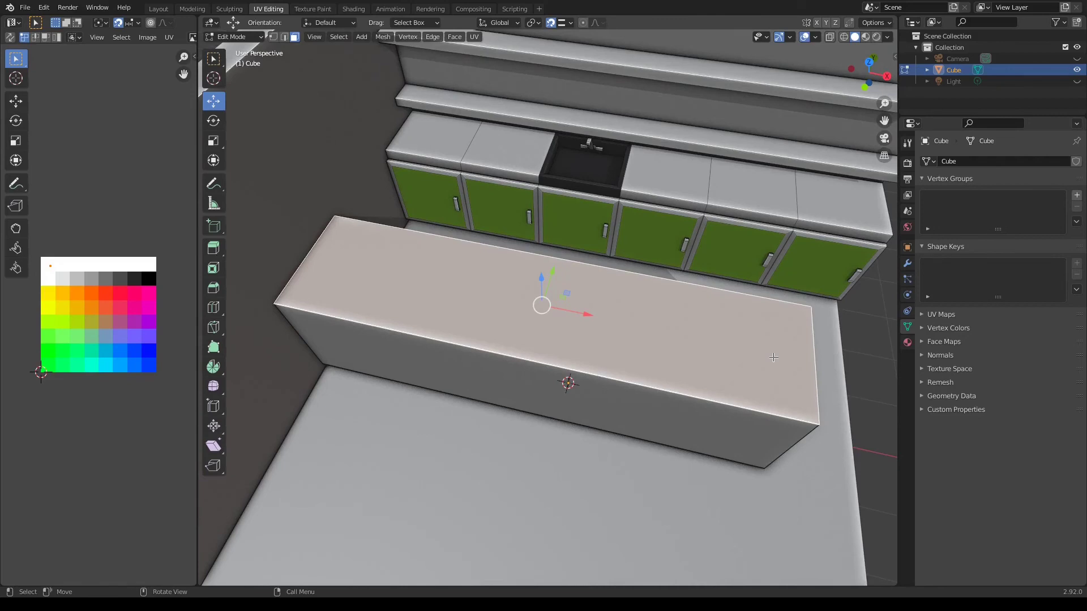
{"action": "key", "text": "shift"}
{"action": "key", "text": "shift+Tab"}
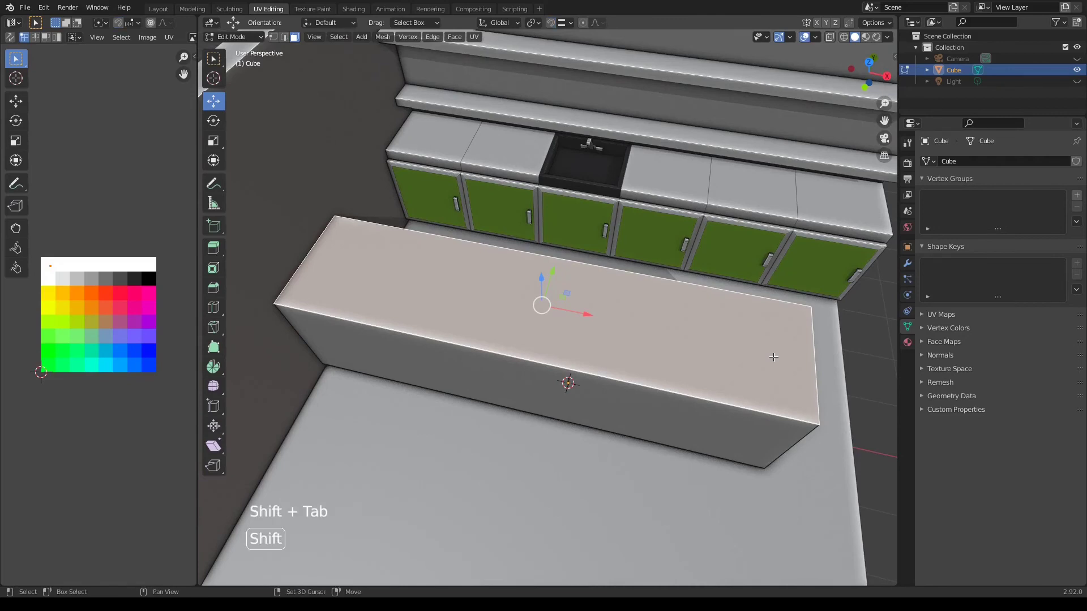
{"action": "key", "text": "shift+d"}
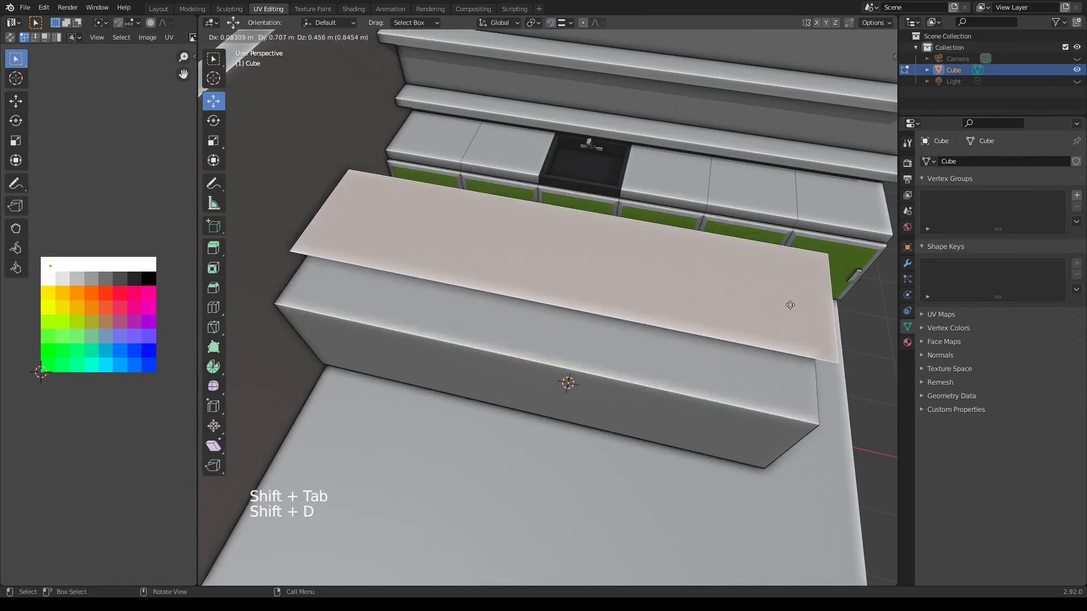
{"action": "right_click", "coordinate": [790, 305]}
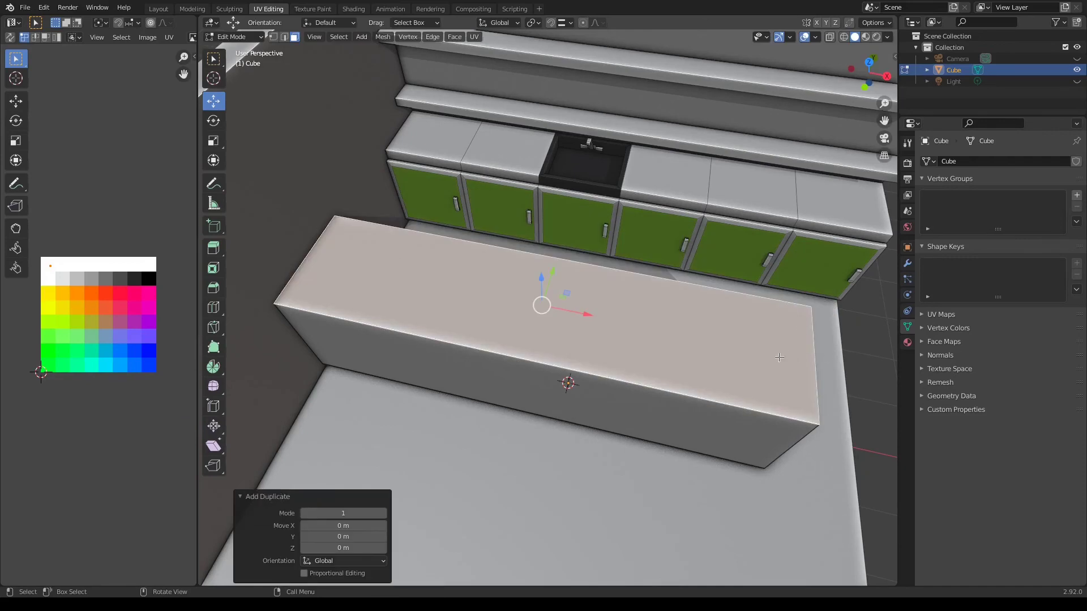
- Scale the duplicated face to about 0.387 along X, and shrink it uniformly to about 0.84
{"action": "key", "text": "KP_7"}
{"action": "key", "text": "s"}
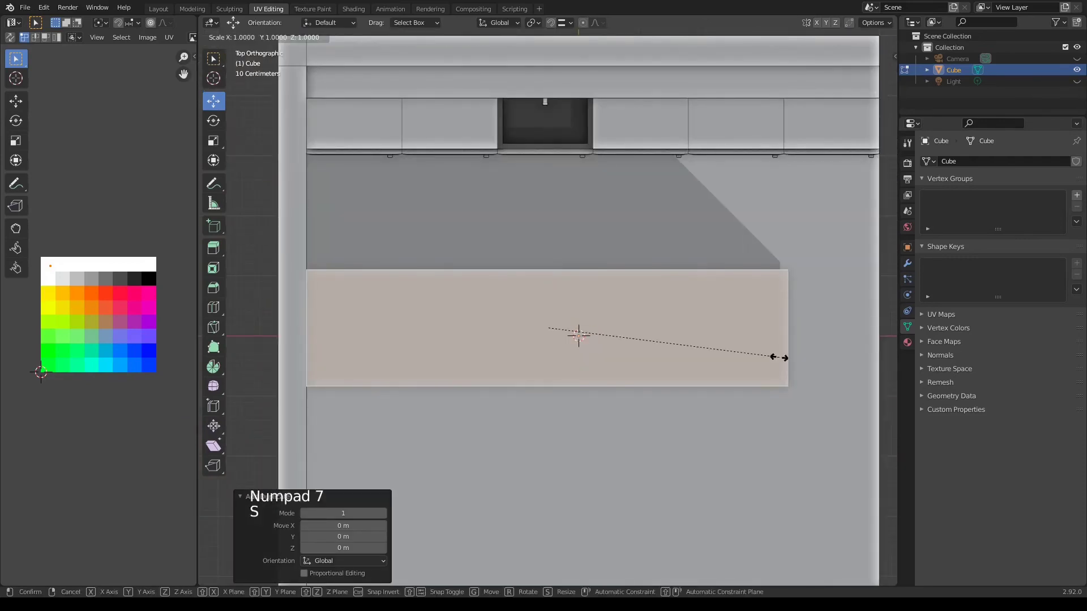
{"action": "key", "text": "x"}
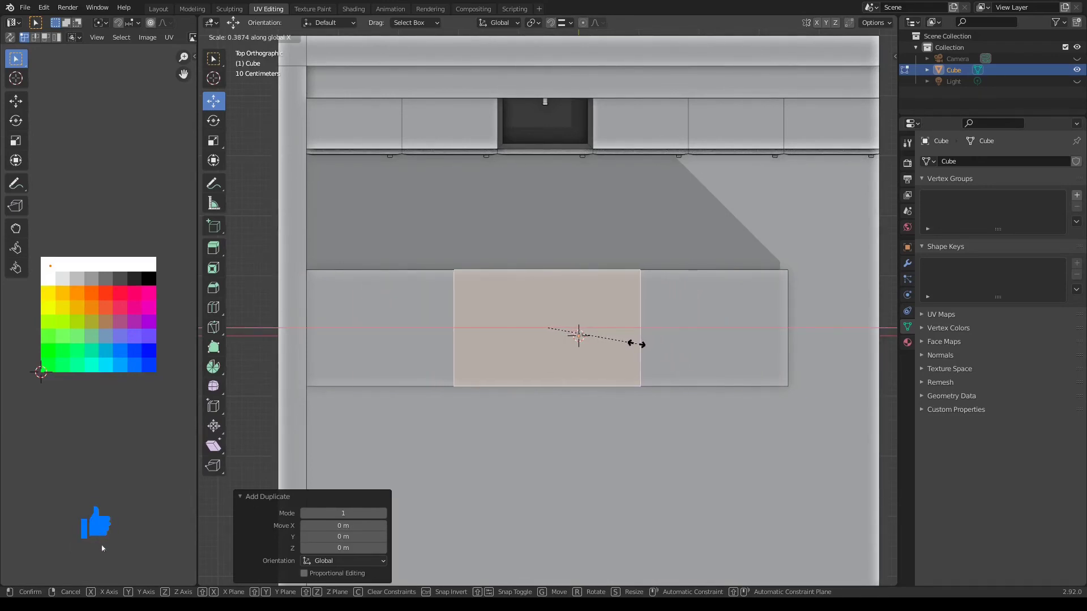
{"action": "left_click", "coordinate": [636, 343]}
{"action": "key", "text": "s"}
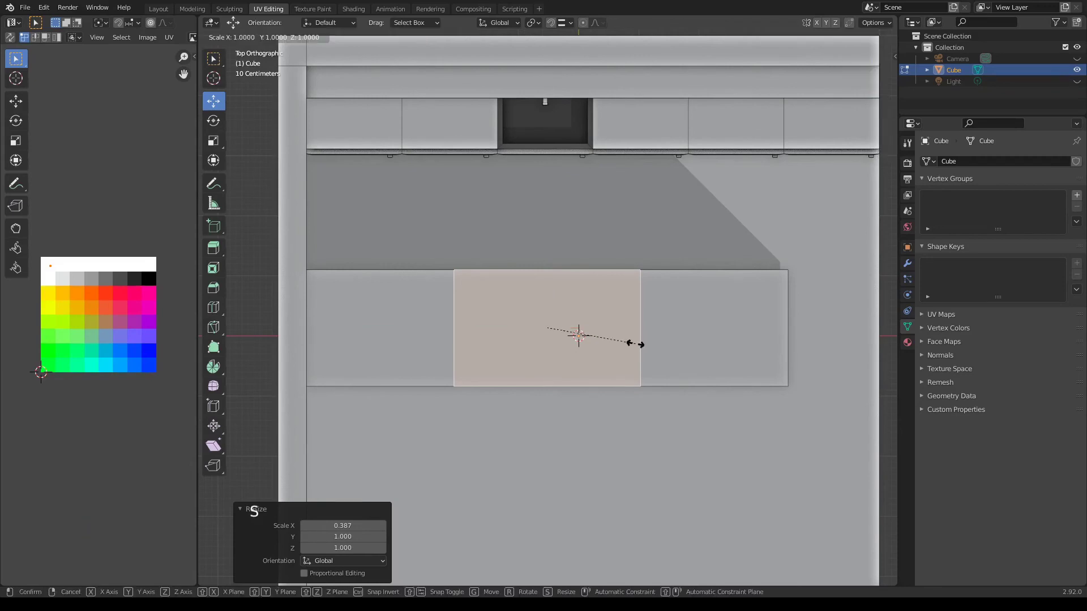
{"action": "left_click", "coordinate": [621, 342]}
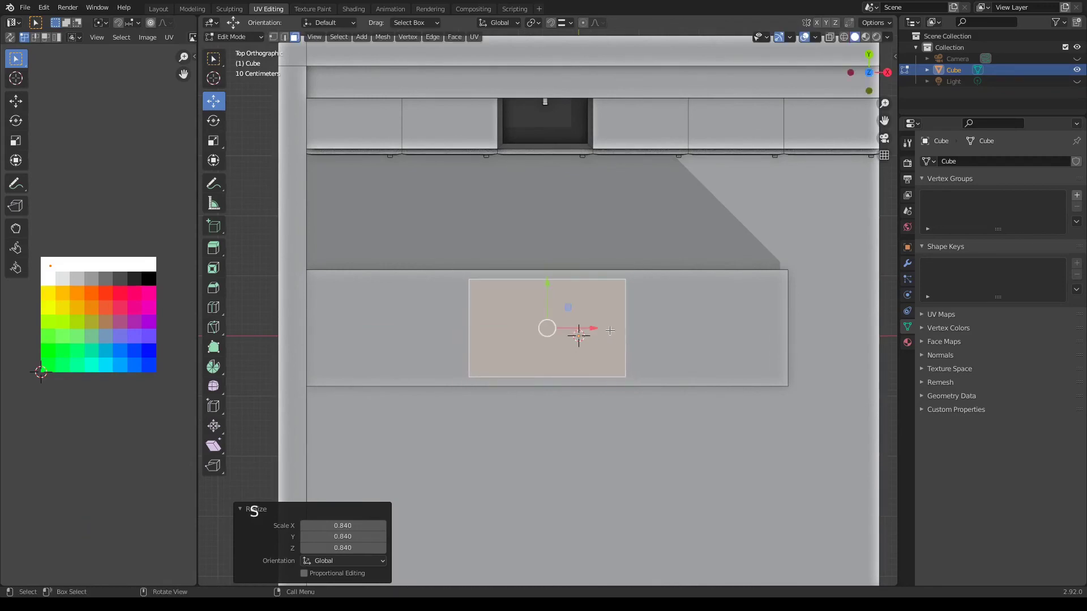
- Move the small face about -2.55 m along X to the island's wall end and extrude it about 0.25 m upward
{"action": "left_click_drag", "start_coordinate": [587, 328], "coordinate": [433, 324]}
{"action": "left_click_drag", "start_coordinate": [434, 324], "coordinate": [434, 325]}
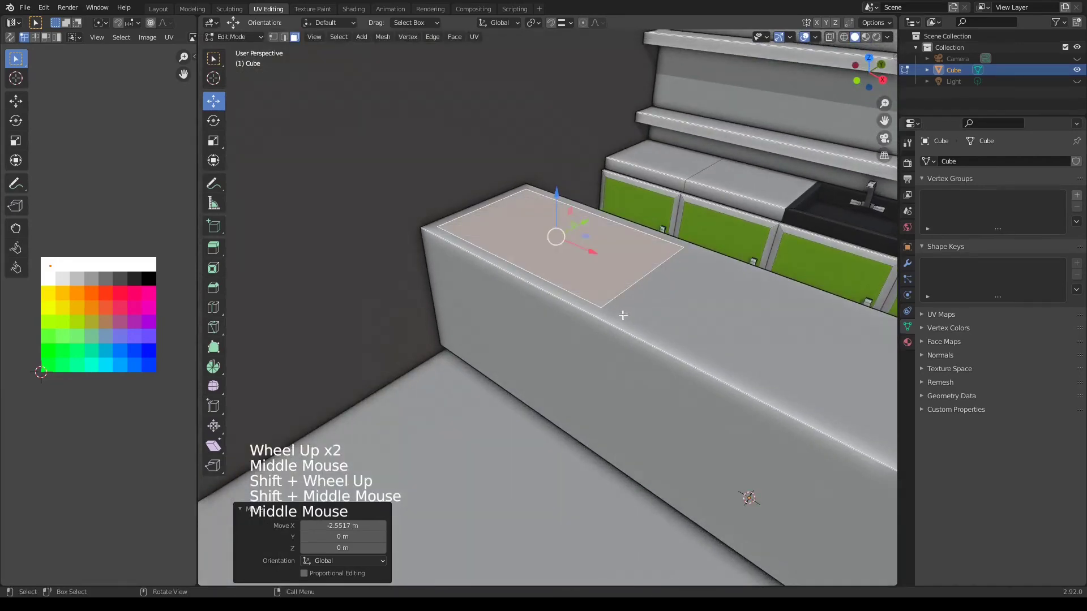
{"action": "key", "text": "e"}
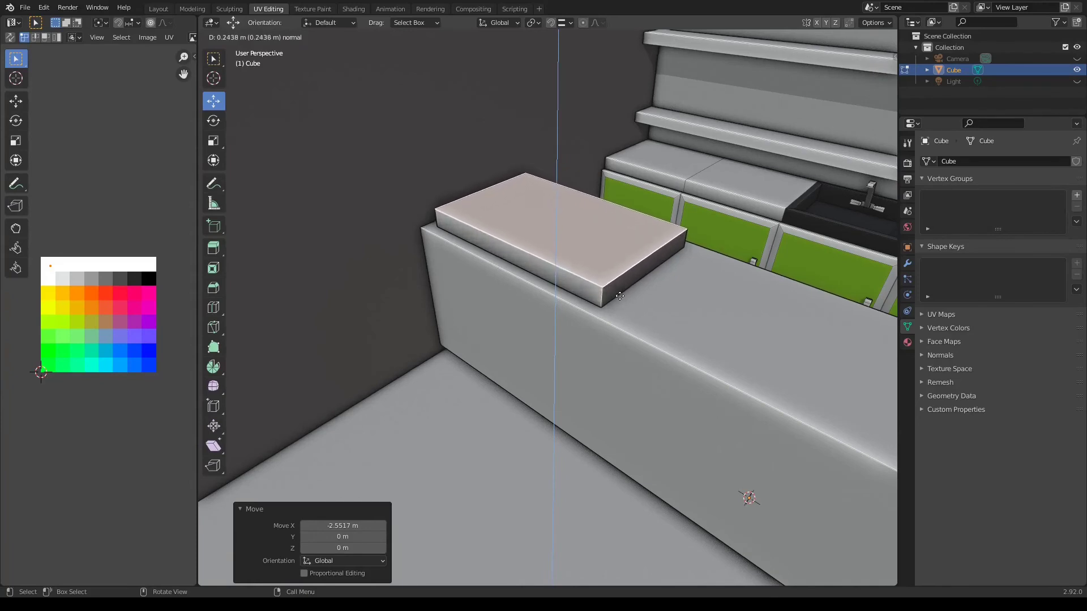
{"action": "left_click", "coordinate": [620, 295]}
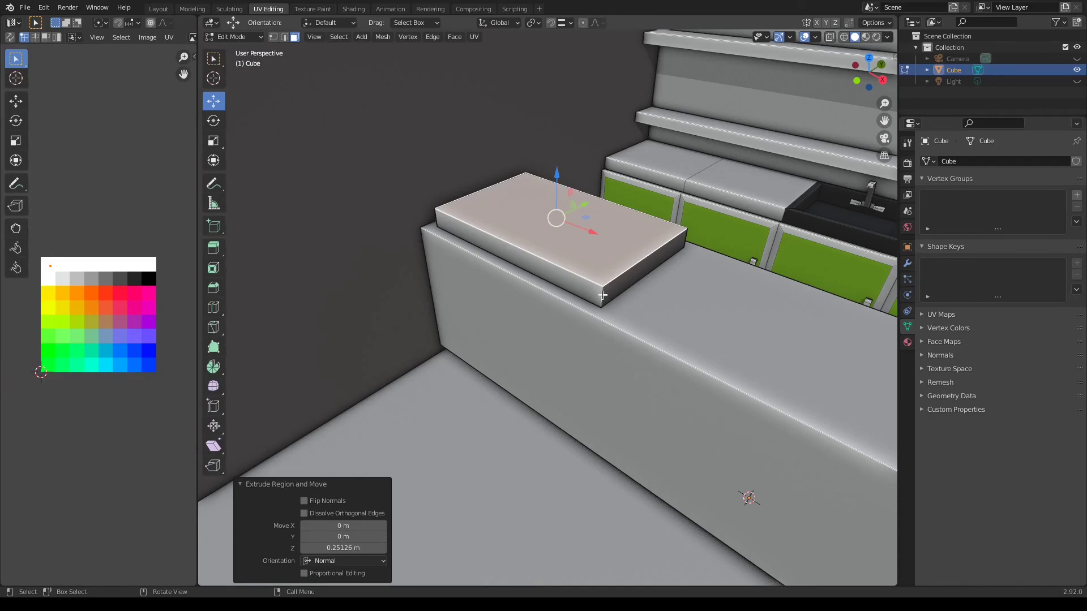
- Form an overhanging lid on the block: extrude about 0.045 m, scale to about 1.112 and extrude about 0.066 m more
{"action": "key", "text": "e"}
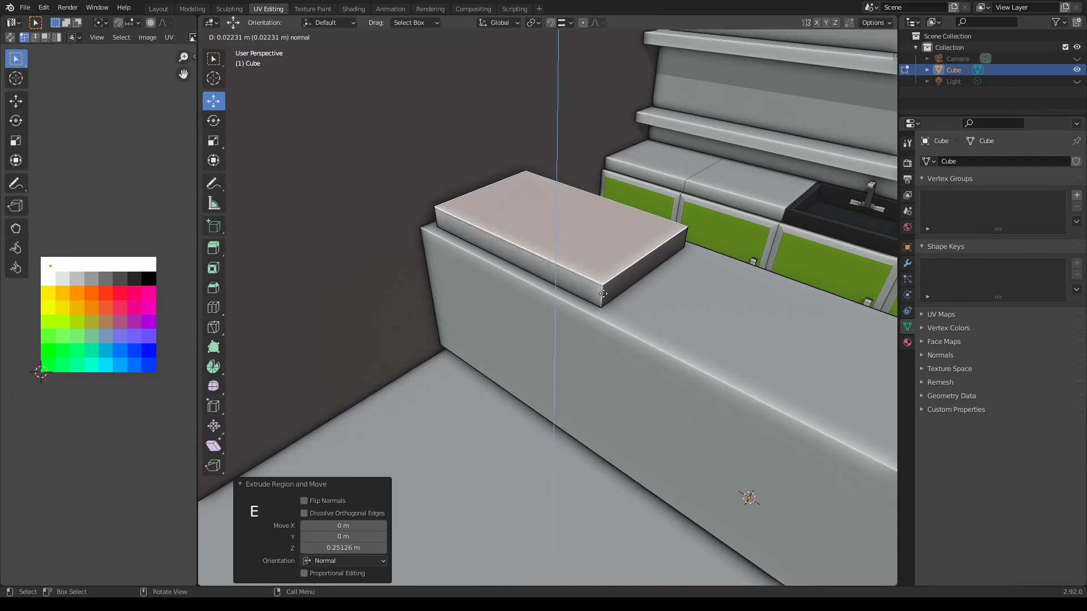
{"action": "left_click", "coordinate": [604, 292]}
{"action": "key", "text": "s"}
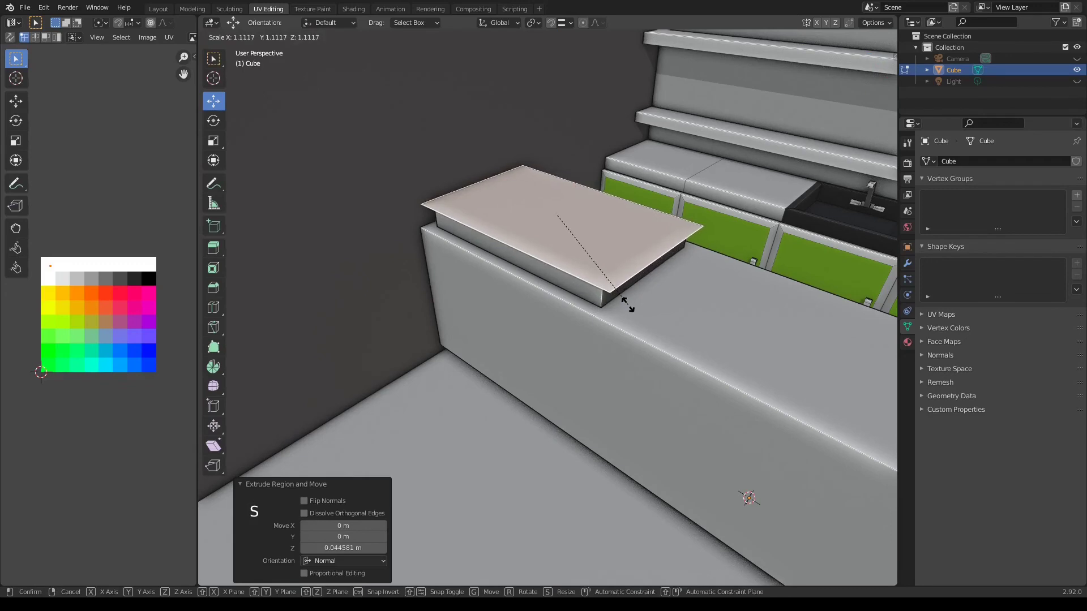
{"action": "left_click", "coordinate": [627, 305]}
{"action": "key", "text": "e"}
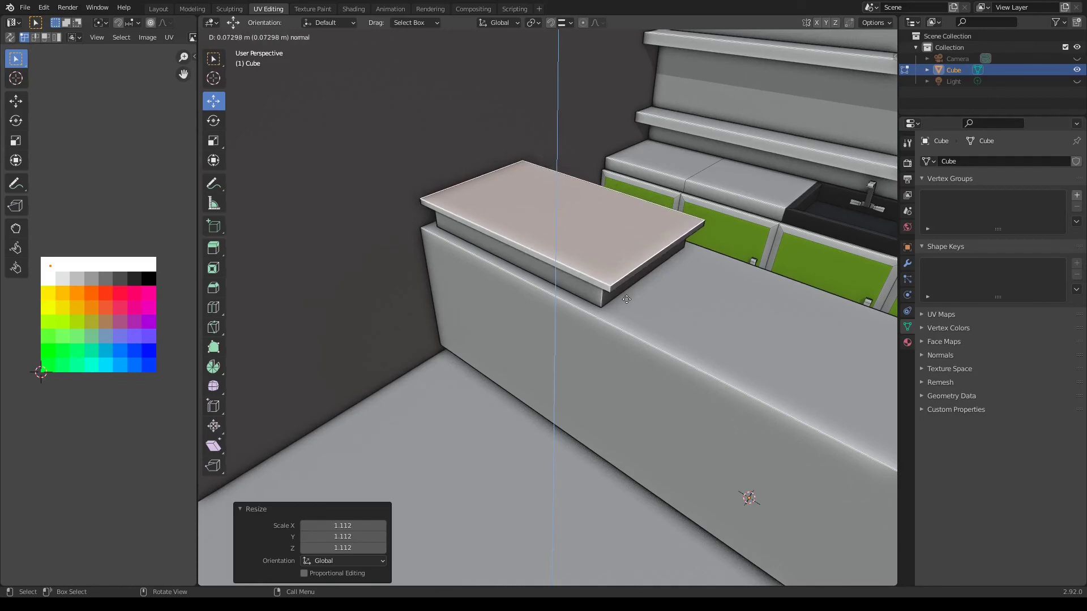
{"action": "left_click", "coordinate": [627, 300]}
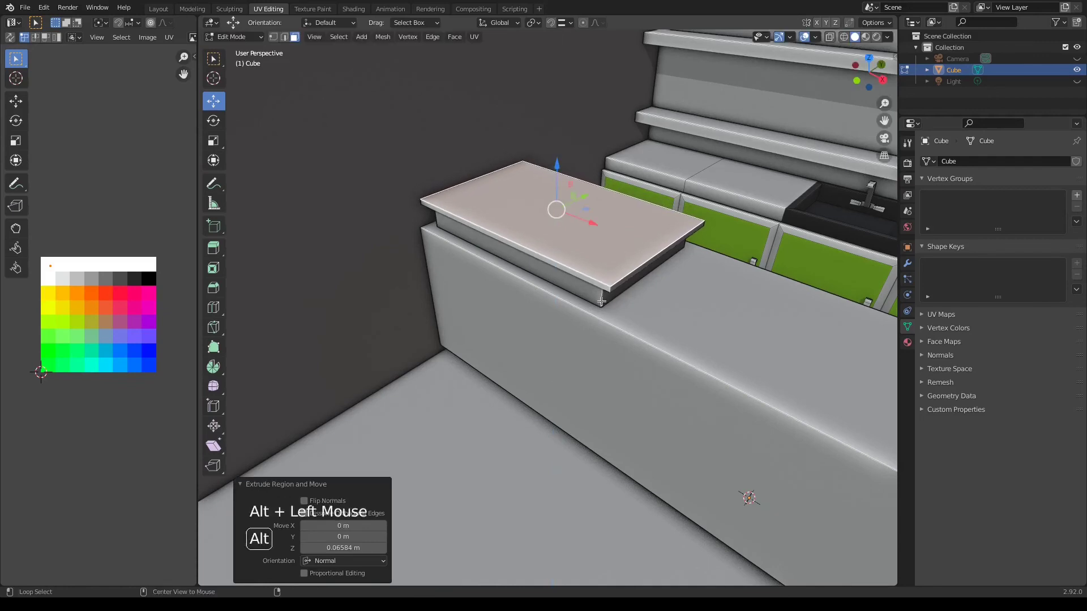
- Select the ring of side faces below the lid and move their UVs onto a red palette swatch
{"action": "left_click", "coordinate": [604, 296], "text": "alt"}
{"action": "key", "text": "g"}
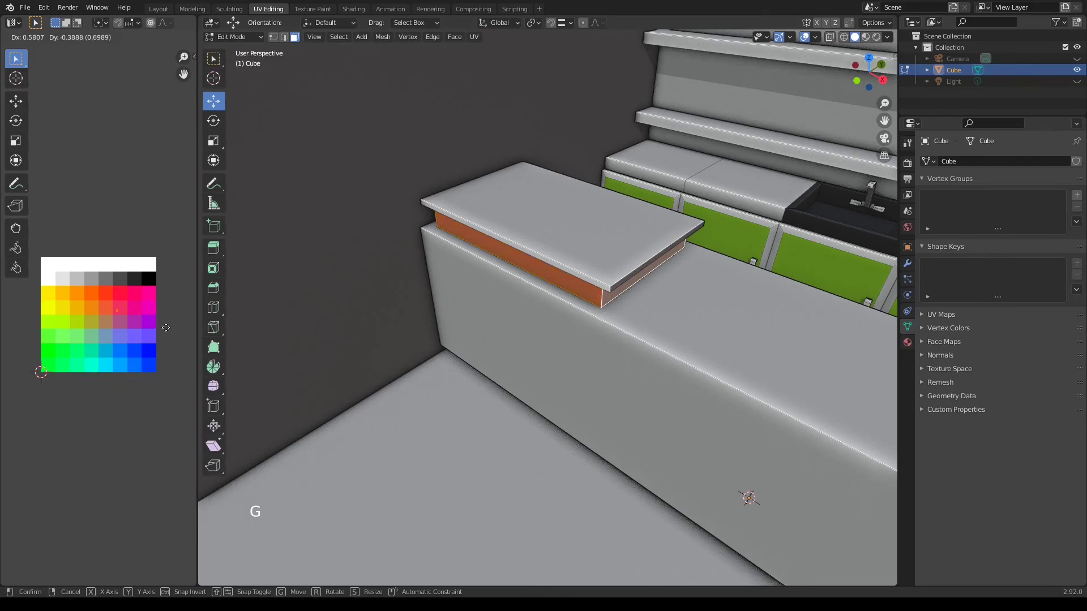
{"action": "left_click", "coordinate": [155, 313]}
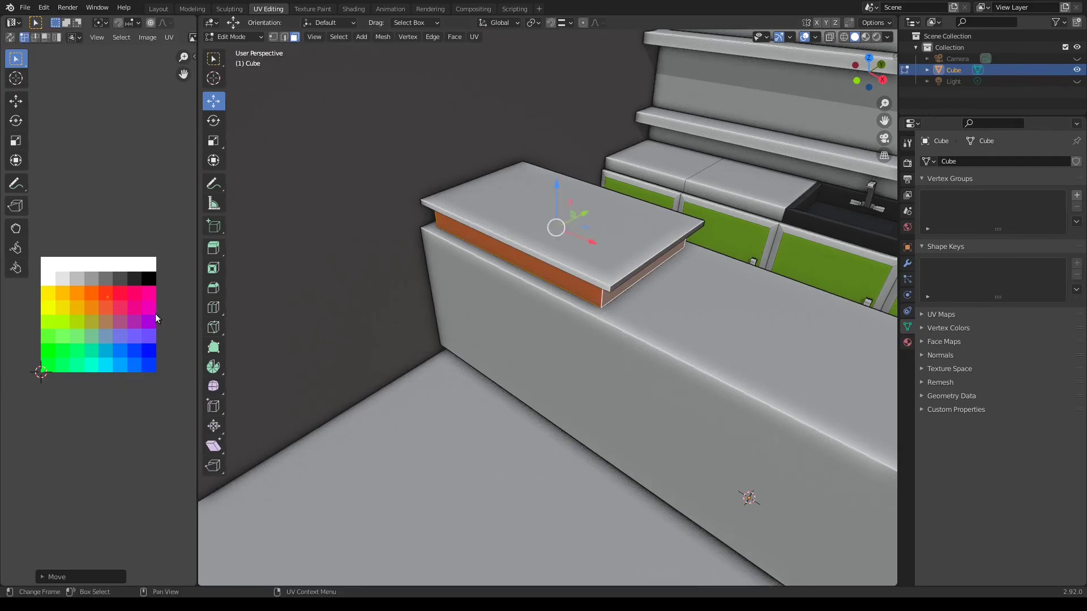
- Inset the island's front face about 0.152 m and shift the inset down to the base and about -0.136 m along X to the wall
{"action": "left_click", "coordinate": [641, 409]}
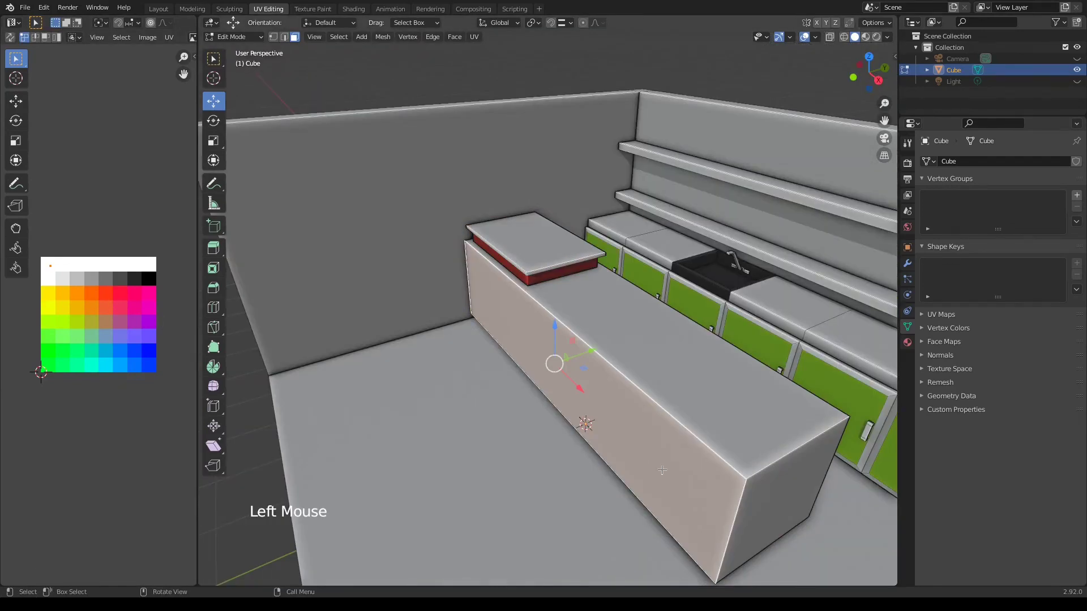
{"action": "key", "text": "i"}
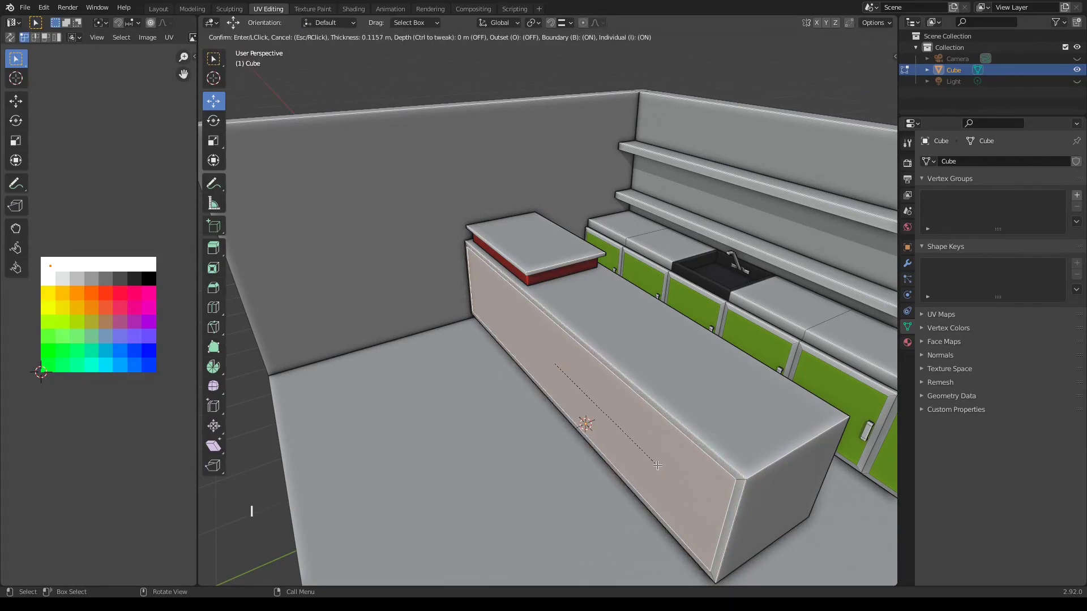
{"action": "left_click", "coordinate": [655, 464]}
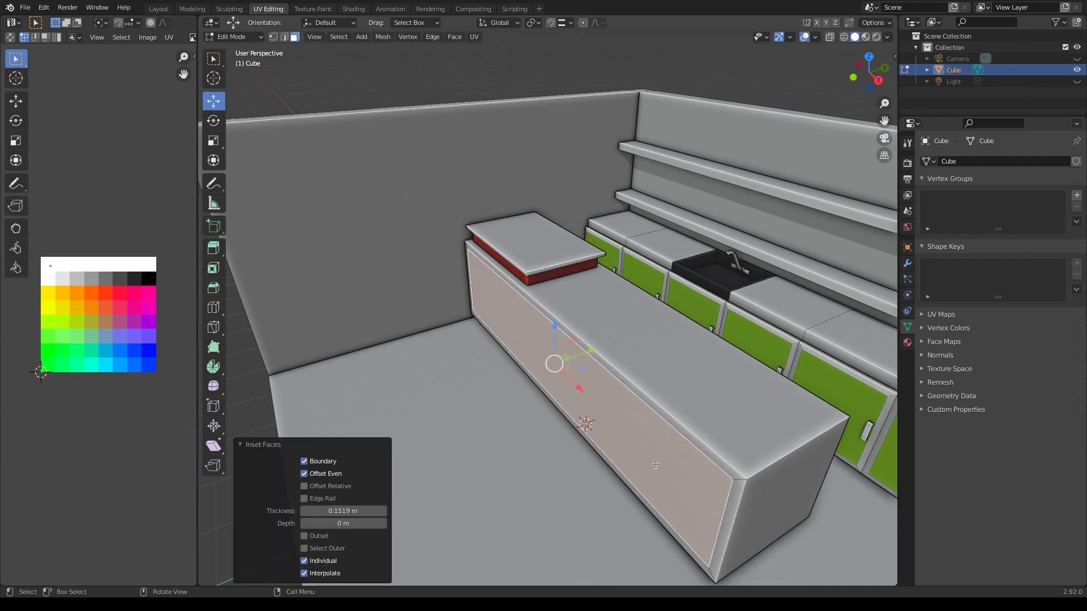
{"action": "key", "text": "KP_1"}
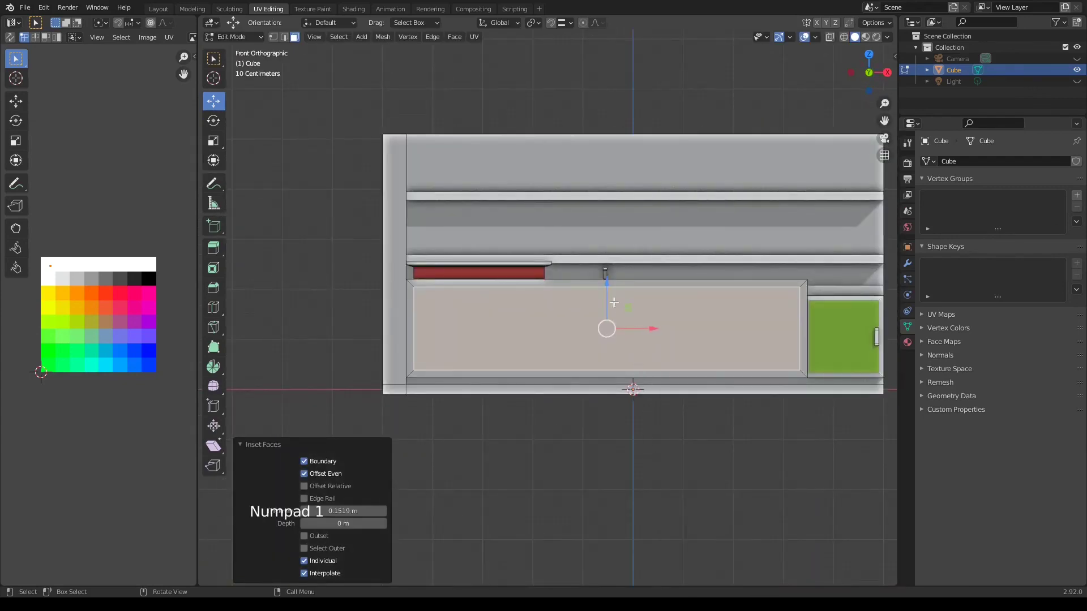
{"action": "left_click_drag", "start_coordinate": [606, 283], "coordinate": [608, 293]}
{"action": "left_click_drag", "start_coordinate": [650, 335], "coordinate": [642, 333]}
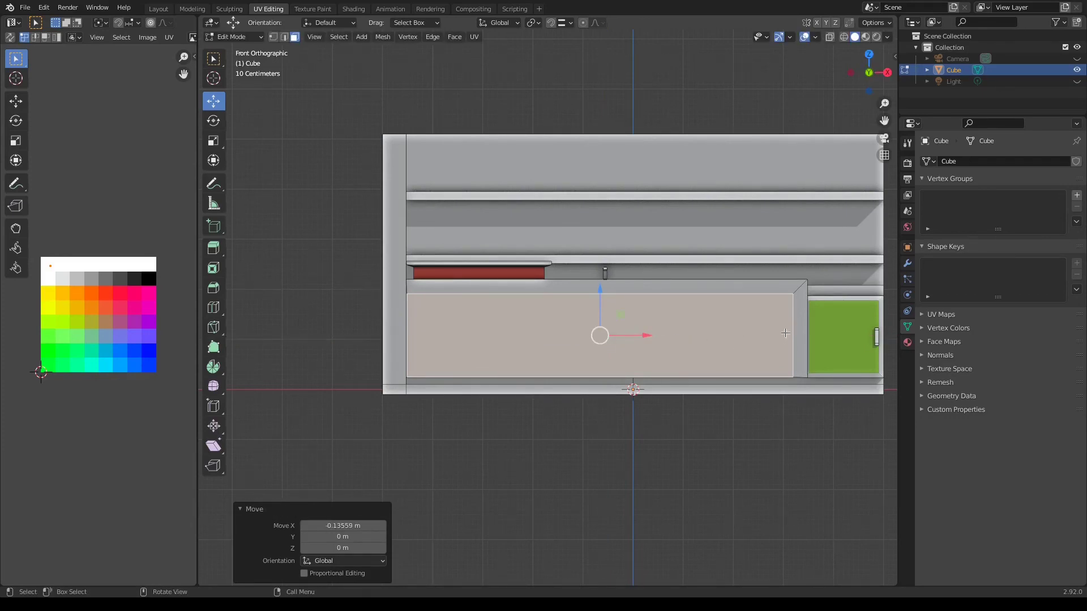
- Recess the island's front panel by extruding it about -0.174 m, and move its UVs onto a blue palette swatch
{"action": "middle_click_drag", "start_coordinate": [786, 334], "coordinate": [705, 369]}
{"action": "key", "text": "e"}
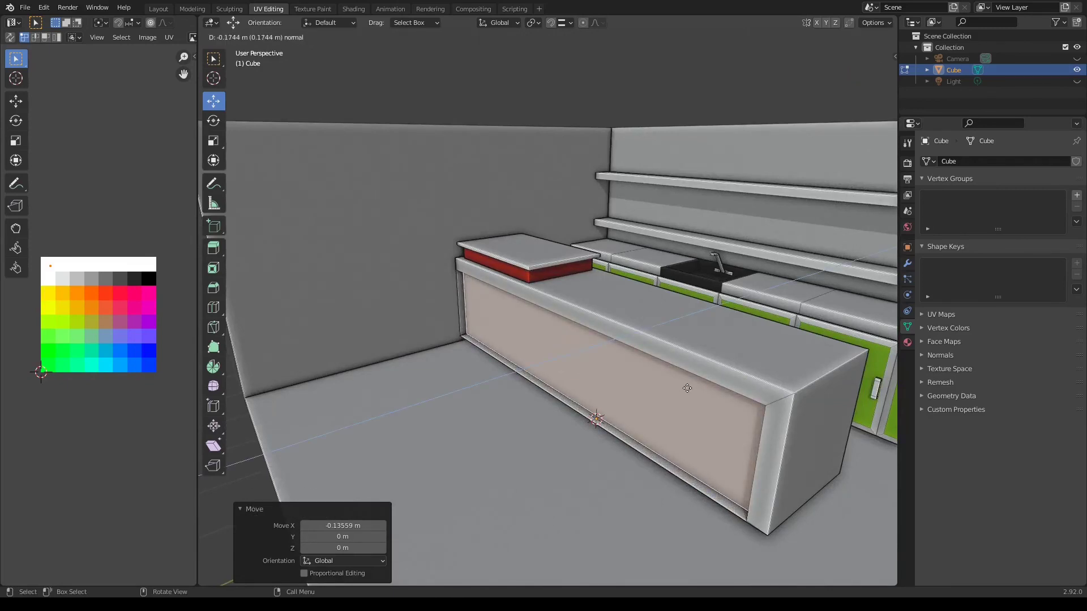
{"action": "left_click", "coordinate": [687, 389]}
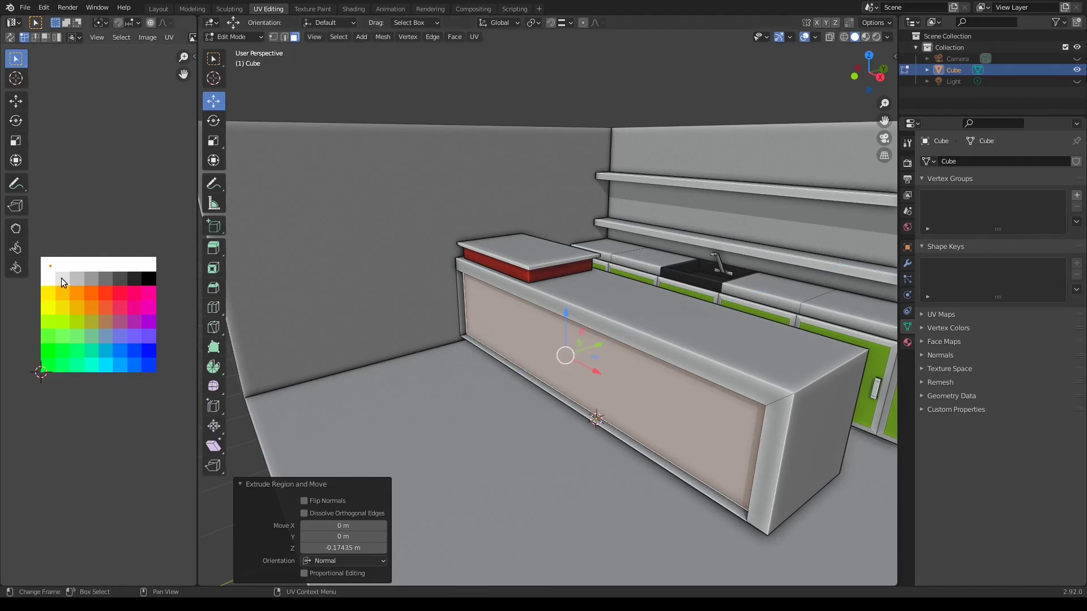
{"action": "key", "text": "g"}
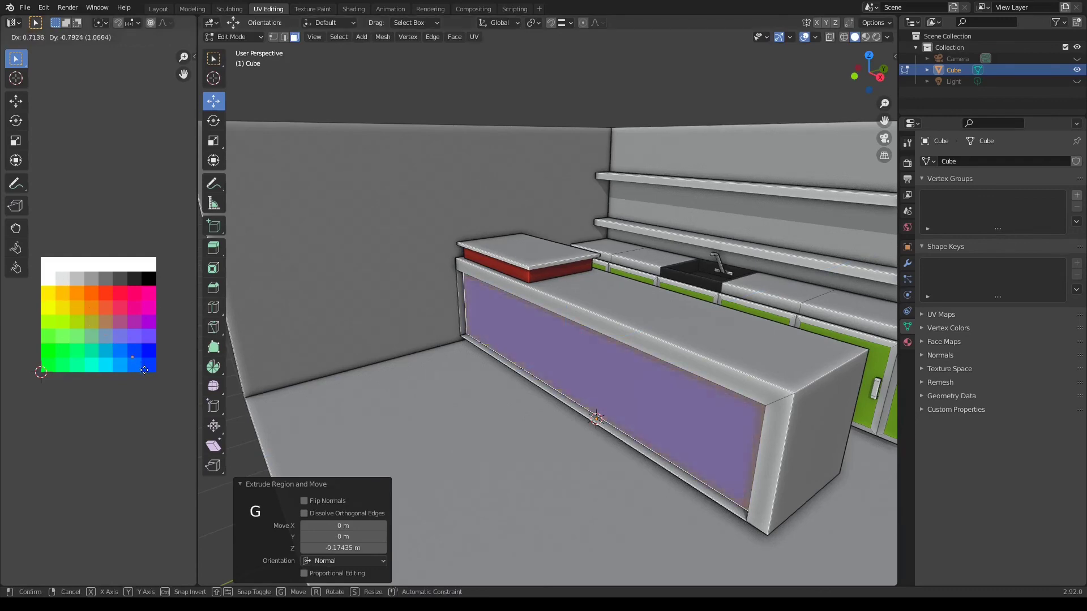
{"action": "left_click", "coordinate": [137, 373]}
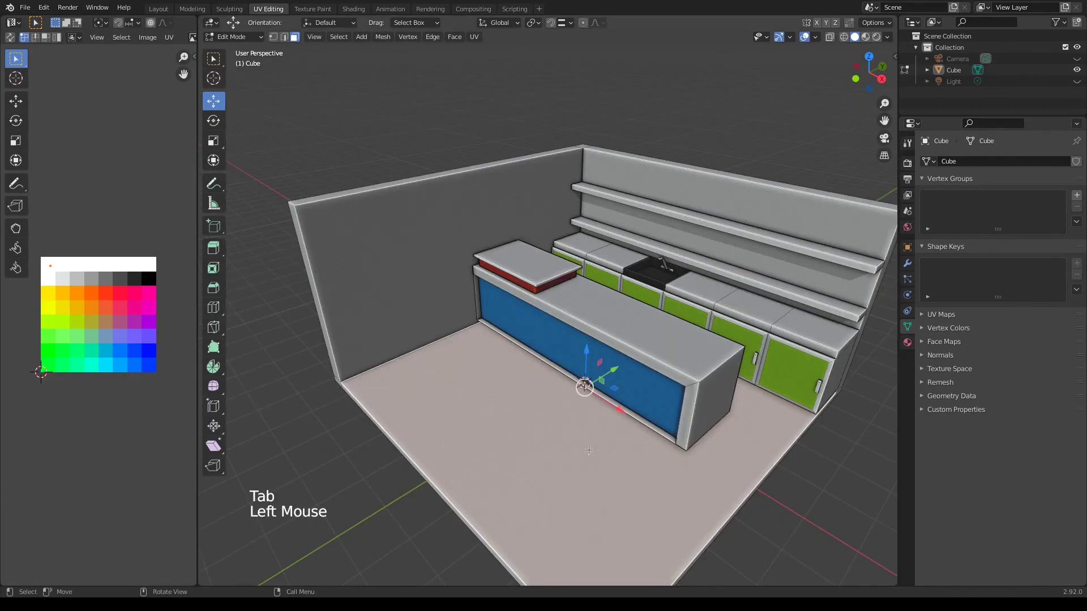
- Duplicate the room's floor face in place and, with snapping enabled, extrude it about 0.134 m up to the undersides of the island and cabinets
{"action": "key", "text": "shift+d"}
{"action": "right_click", "coordinate": [630, 398]}
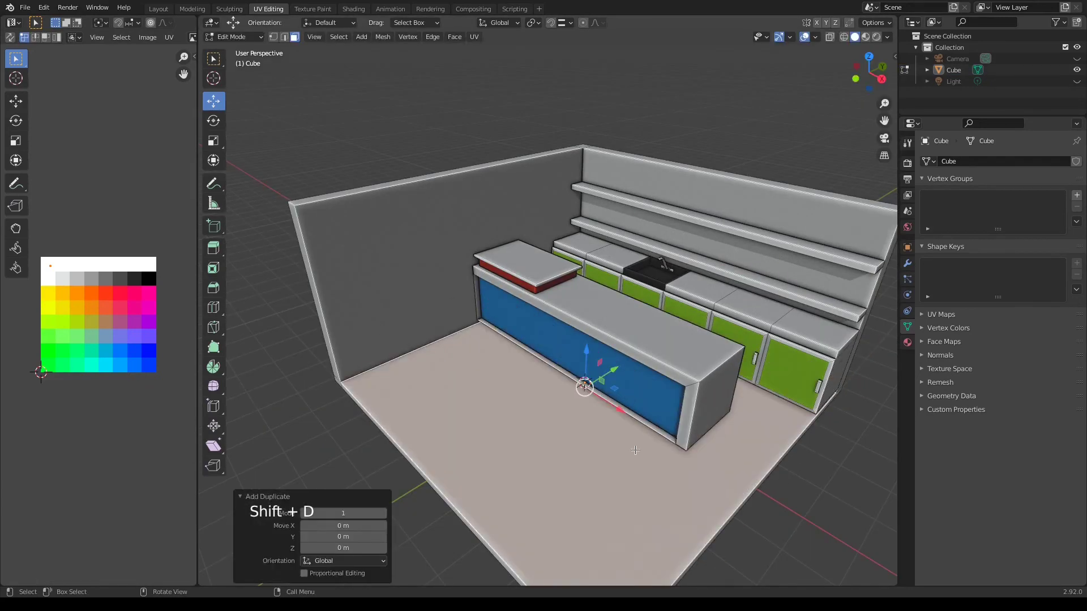
{"action": "key", "text": "KP_3"}
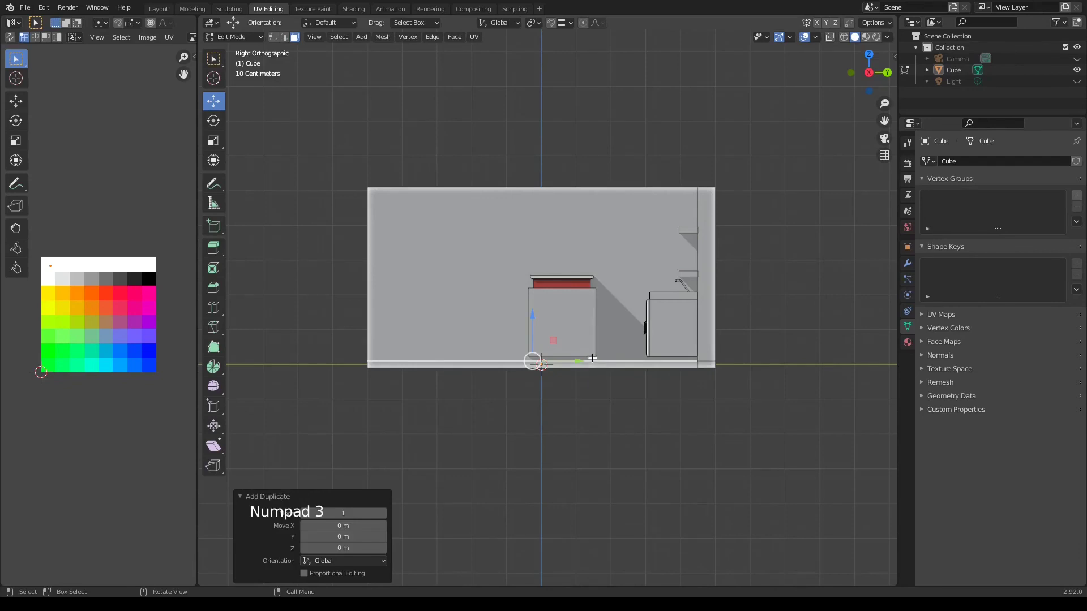
{"action": "scroll", "coordinate": [587, 381], "scroll_direction": "up", "scroll_amount": 2}
{"action": "scroll", "coordinate": [587, 381], "scroll_direction": "up", "scroll_amount": 1, "text": "shift"}
{"action": "middle_click_drag", "start_coordinate": [588, 382], "coordinate": [618, 393], "text": "shift"}
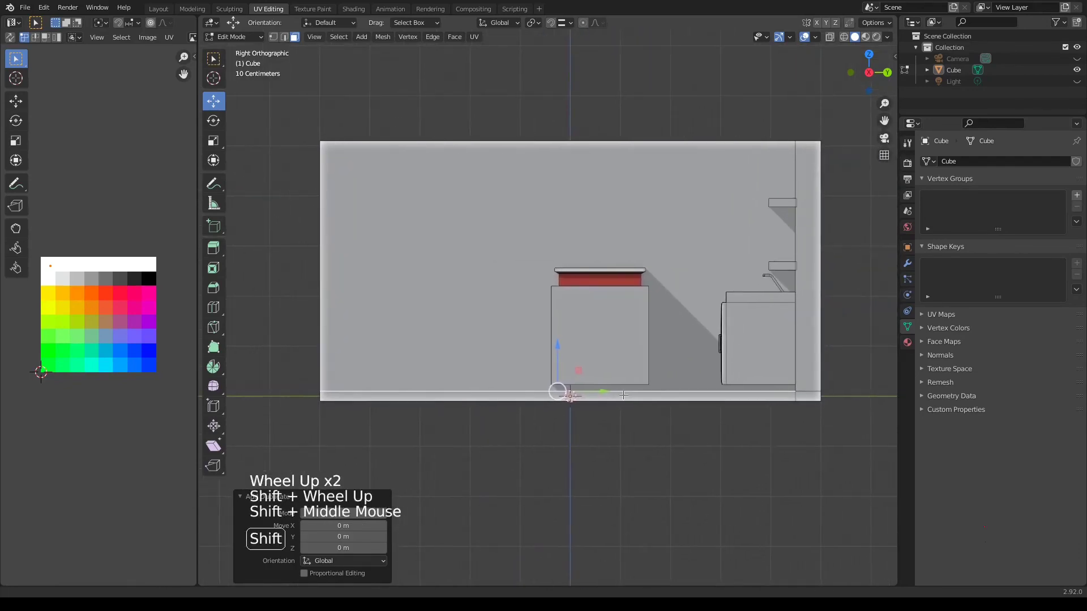
{"action": "scroll", "coordinate": [623, 395], "scroll_direction": "up", "scroll_amount": 1}
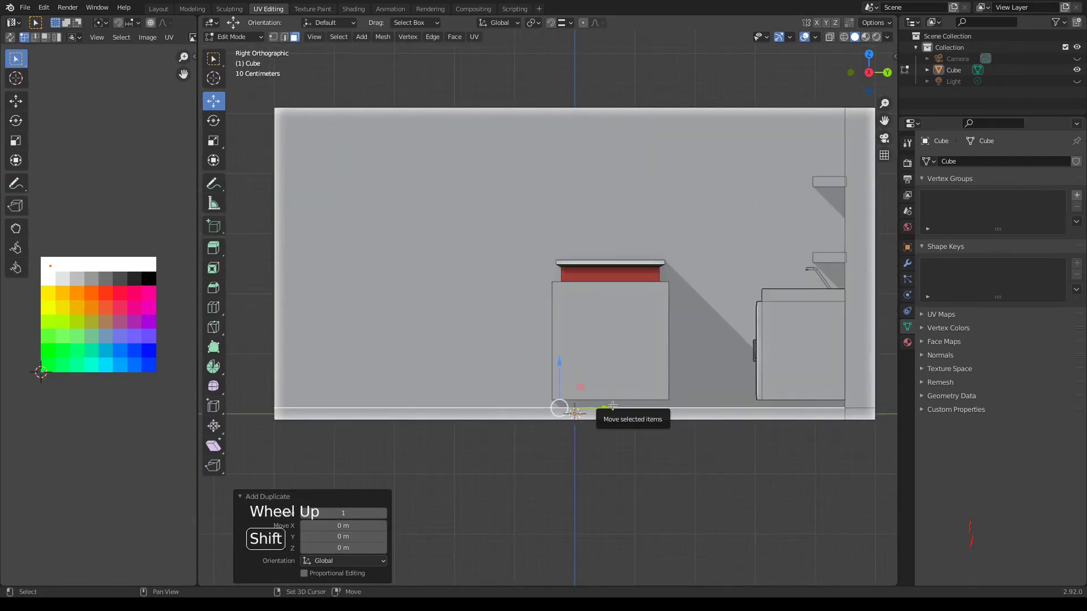
{"action": "key", "text": "shift+Tab"}
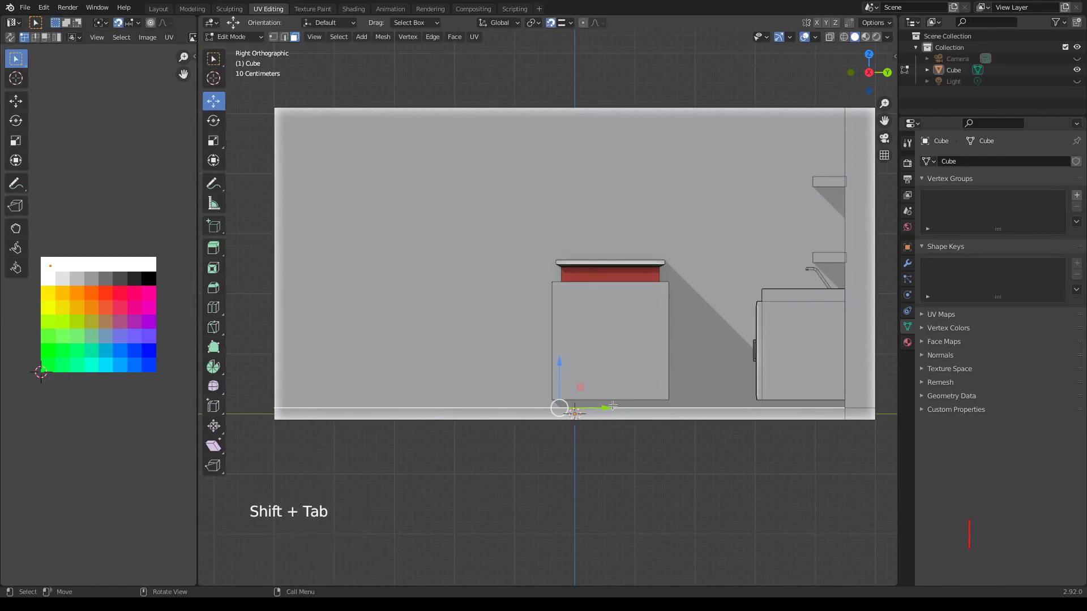
{"action": "key", "text": "e"}
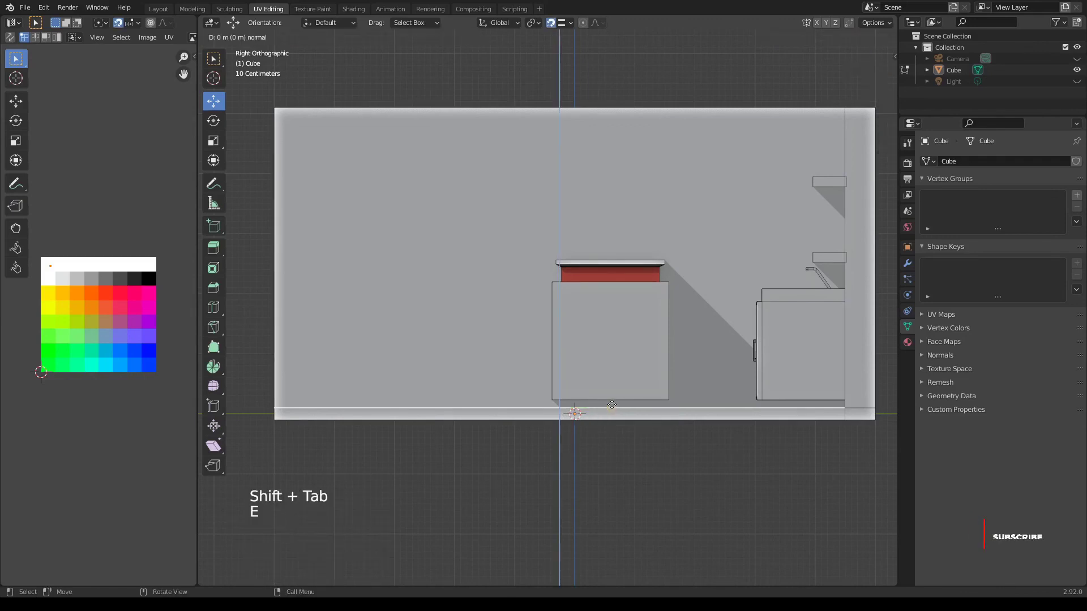
{"action": "left_click", "coordinate": [612, 398]}
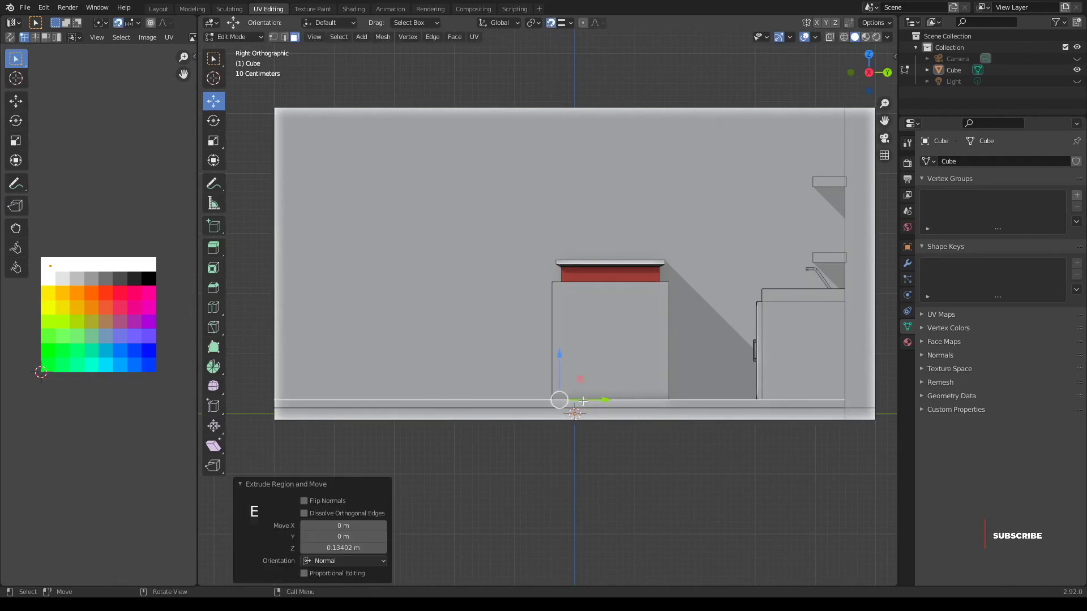
{"action": "middle_click_drag", "start_coordinate": [481, 396], "coordinate": [646, 425]}
{"action": "scroll", "coordinate": [495, 410], "scroll_direction": "down", "scroll_amount": 4}
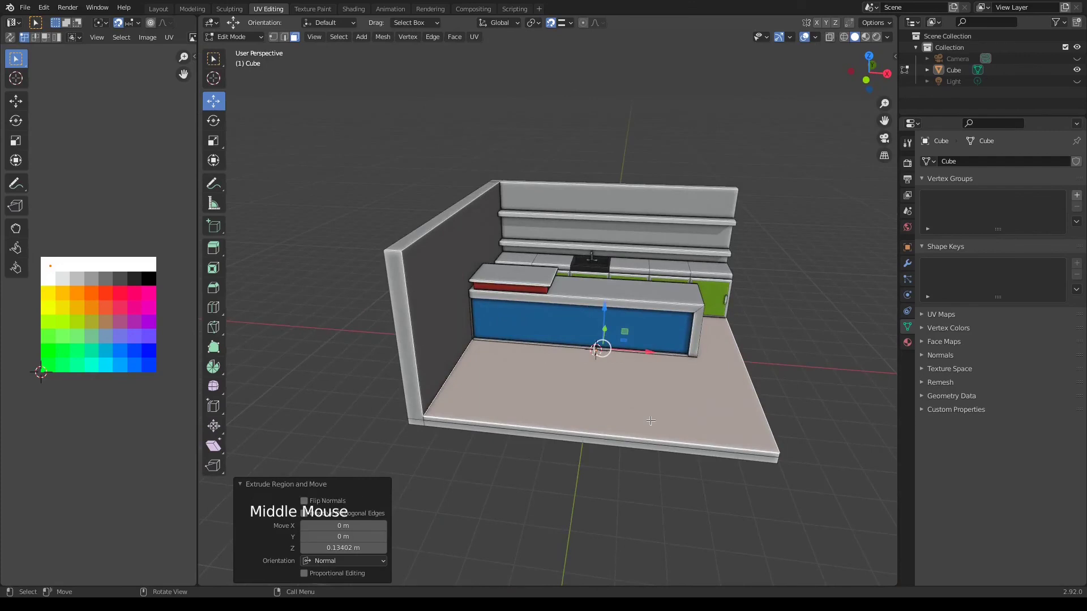
- Select the whole raised floor slab and, with snapping turned off, move its UVs onto an orange palette swatch
{"action": "key", "text": "l"}
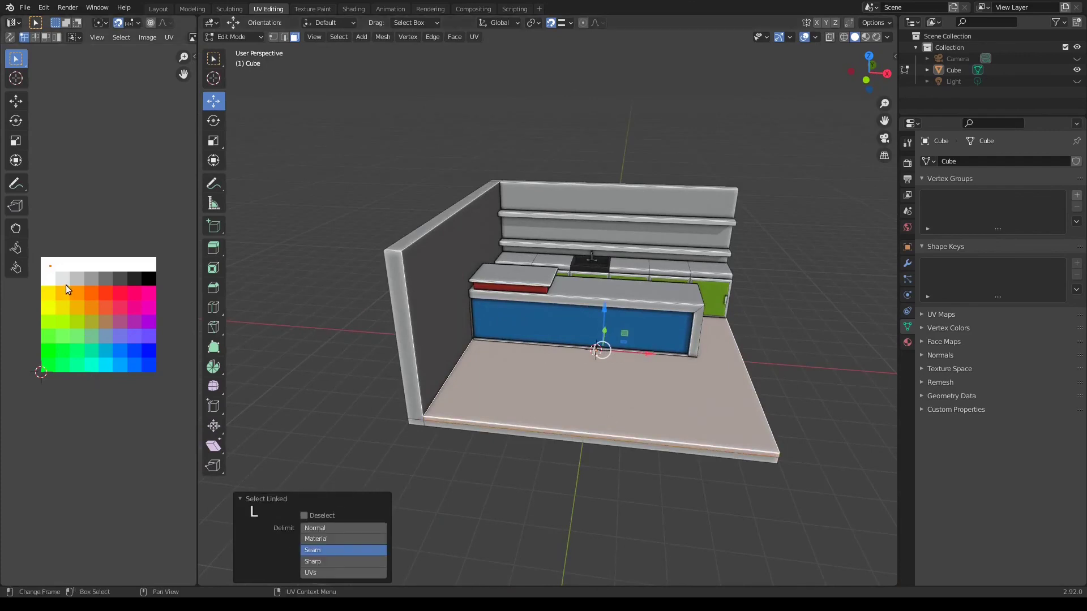
{"action": "key", "text": "g"}
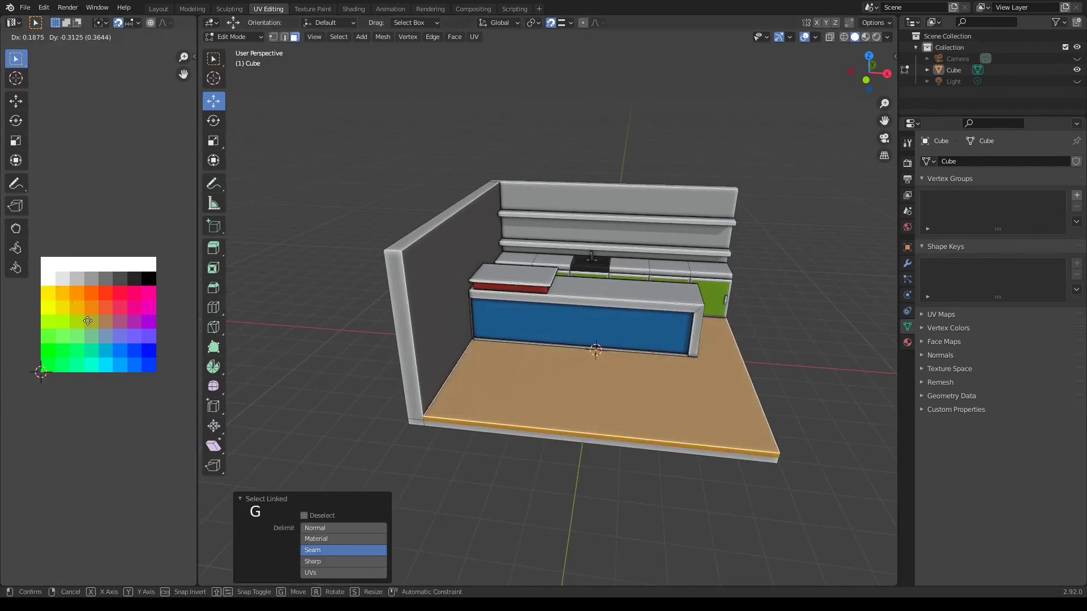
{"action": "left_click", "coordinate": [88, 321]}
{"action": "key", "text": "shift+Tab"}
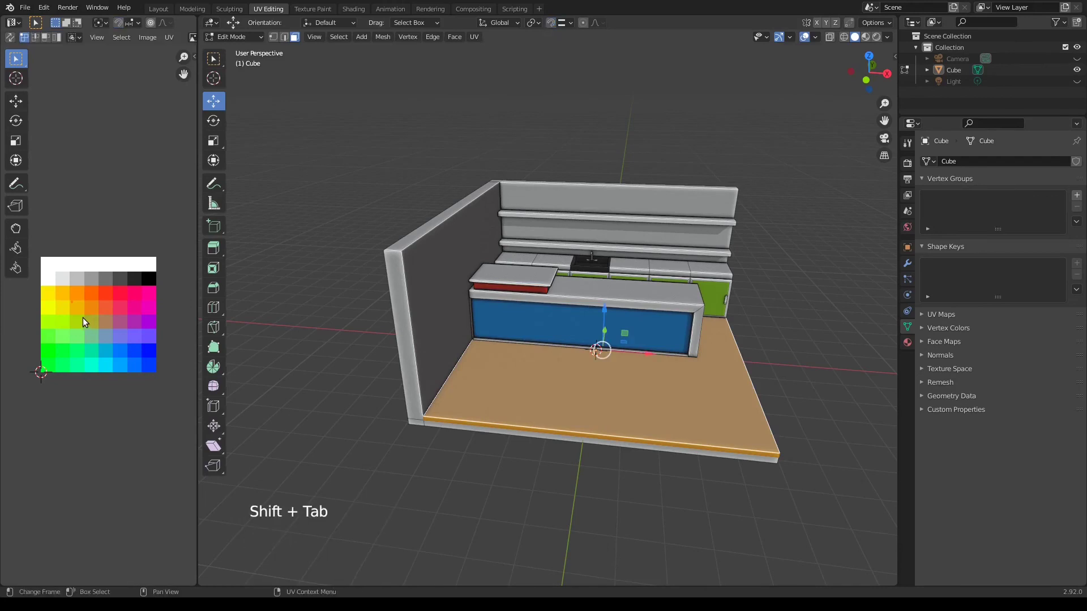
{"action": "key", "text": "g"}
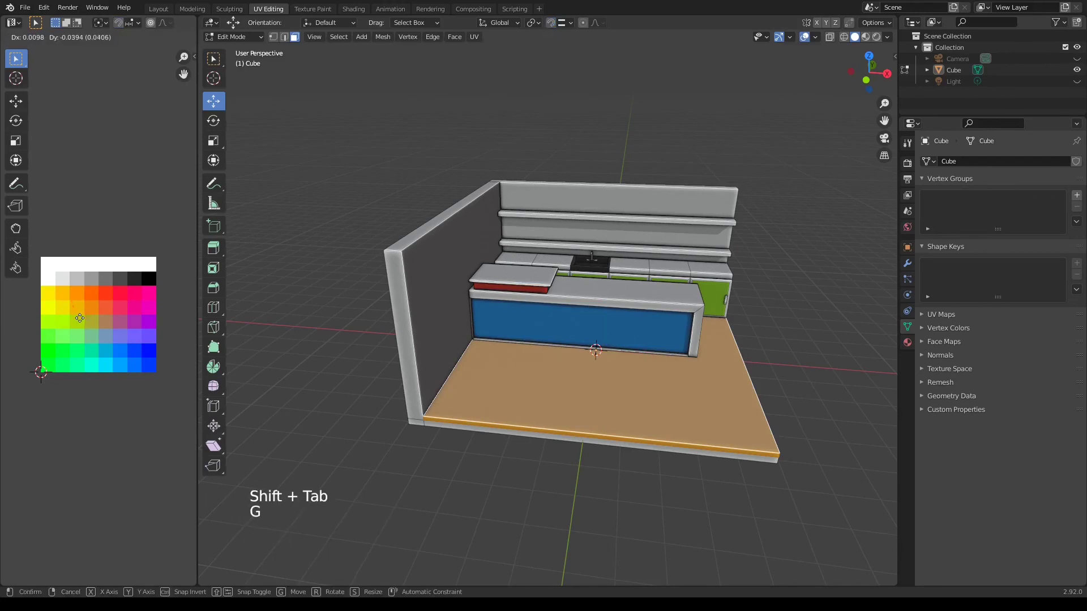
{"action": "left_click", "coordinate": [79, 319]}
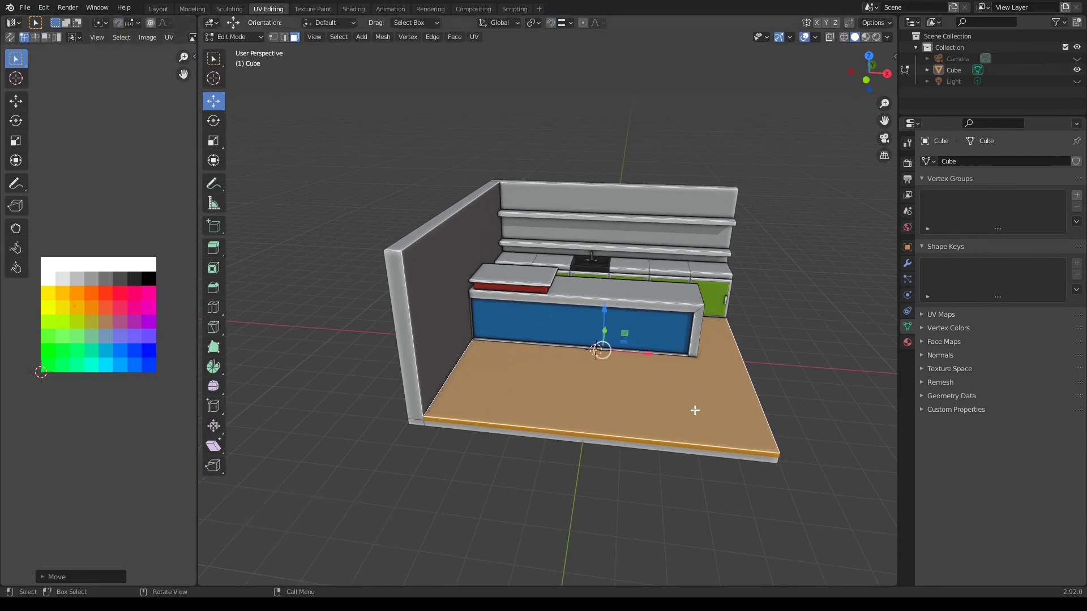
- Divide the raised floor slab into planks running front to back with 9 evenly spaced loop cuts
{"action": "key", "text": "ctrl+r"}
{"action": "scroll", "coordinate": [673, 424], "scroll_direction": "up", "scroll_amount": 5}
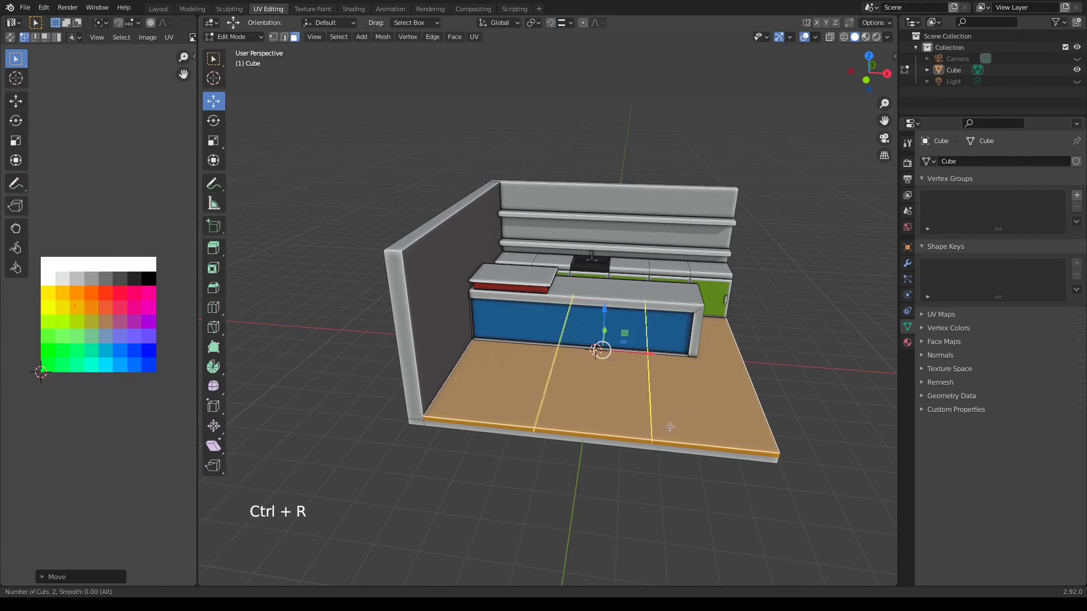
{"action": "scroll", "coordinate": [670, 426], "scroll_direction": "up", "scroll_amount": 3}
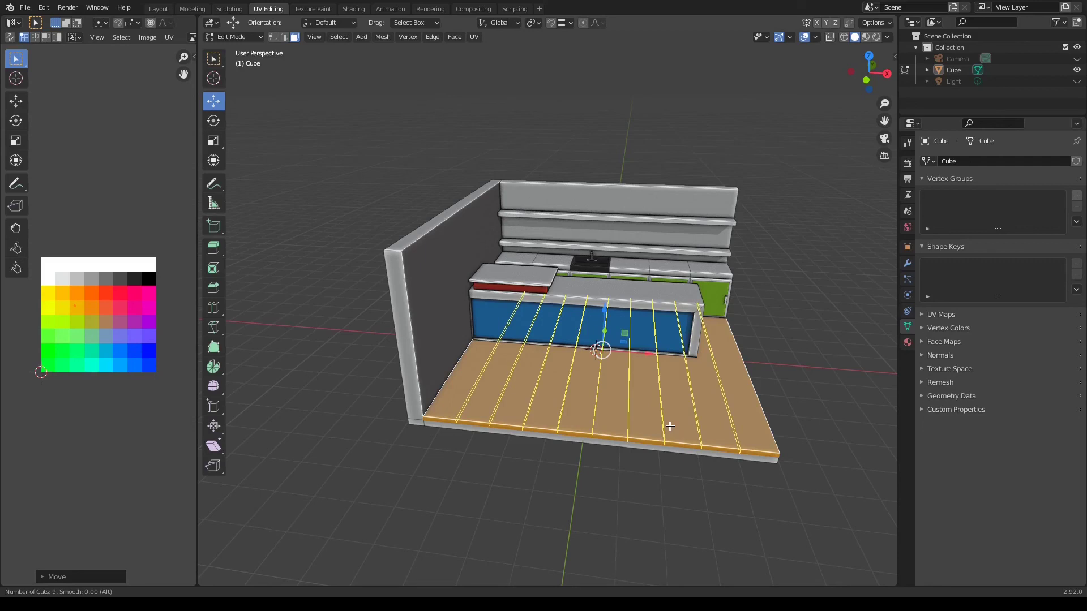
{"action": "left_click", "coordinate": [670, 426]}
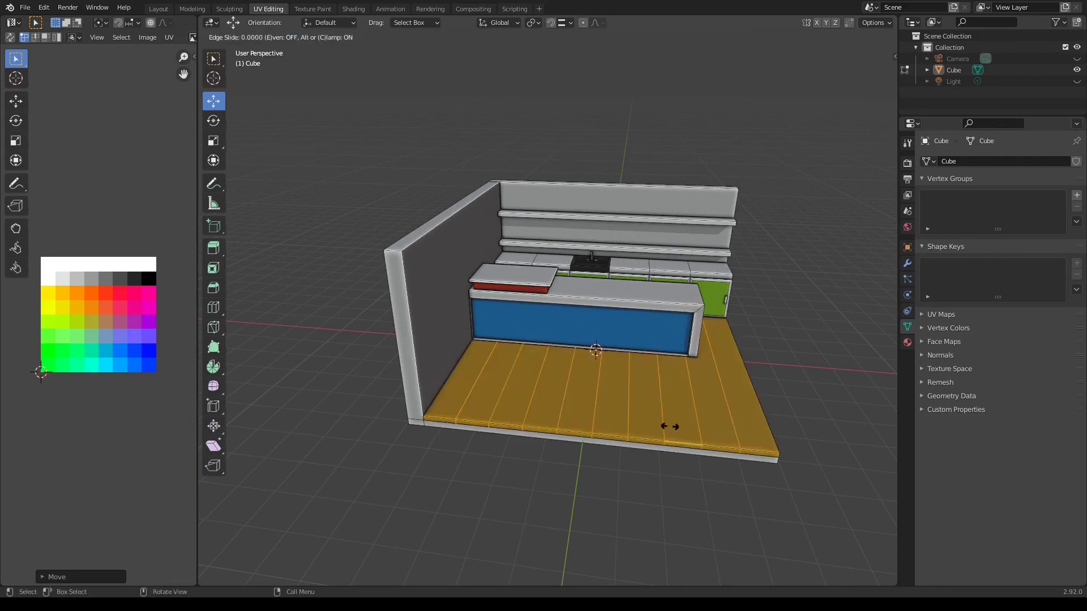
{"action": "right_click", "coordinate": [670, 426]}
- Select the floor's top faces from the side wall to the open edge and reduce them to every second plank with Checker Deselect
{"action": "key", "text": "3"}
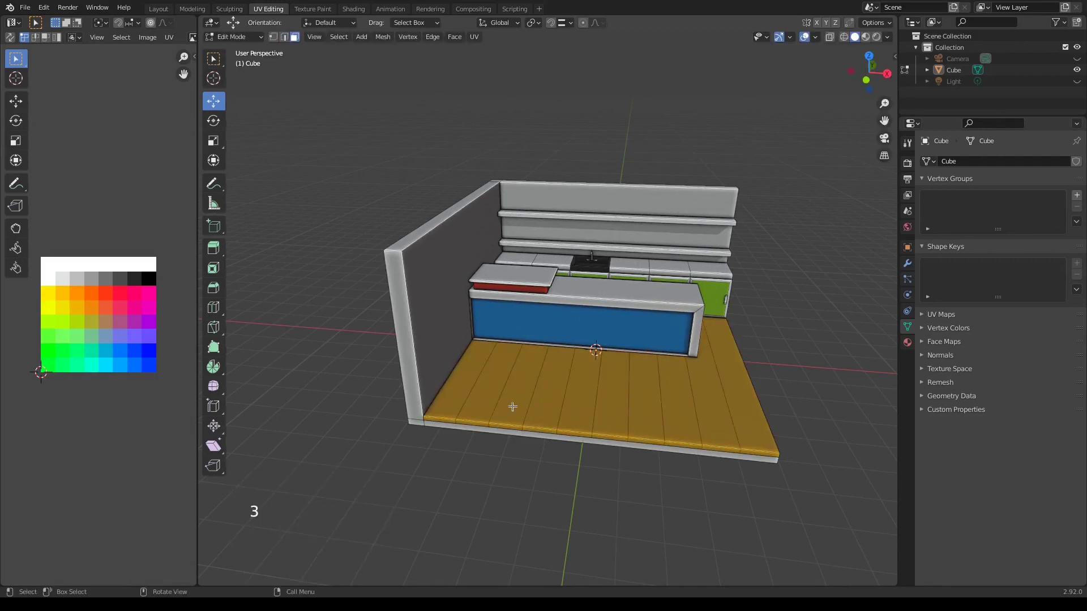
{"action": "left_click", "coordinate": [463, 391]}
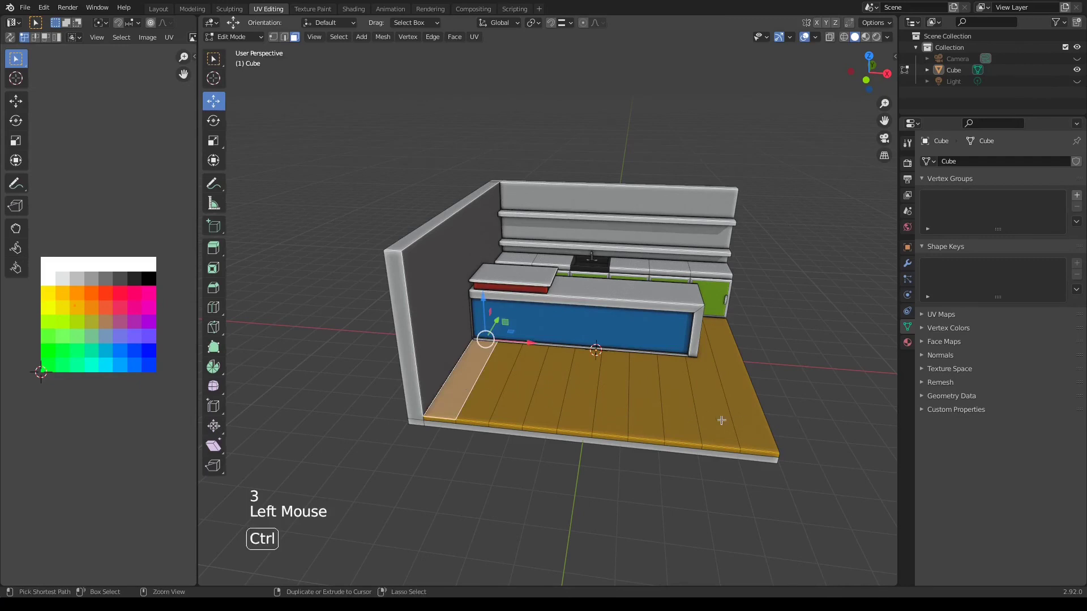
{"action": "left_click", "coordinate": [745, 418], "text": "ctrl"}
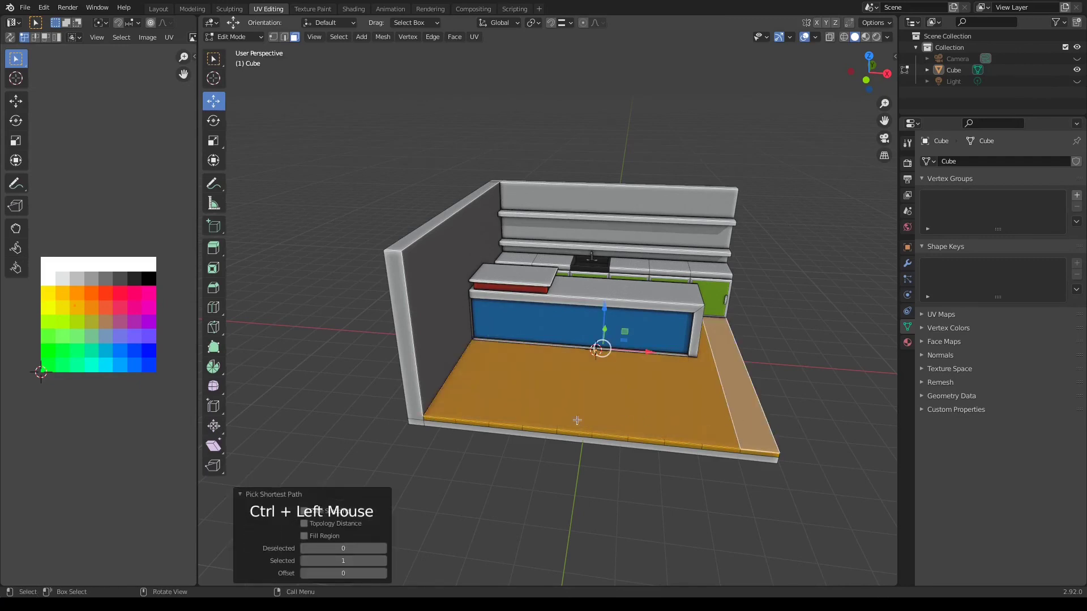
{"action": "left_click", "coordinate": [344, 38]}
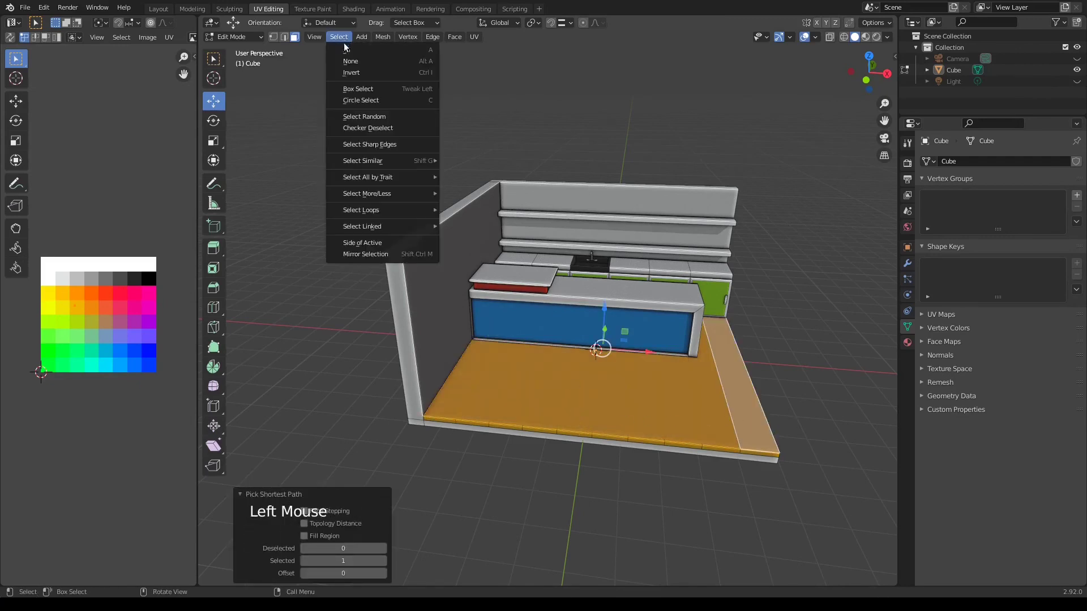
{"action": "left_click", "coordinate": [359, 127]}
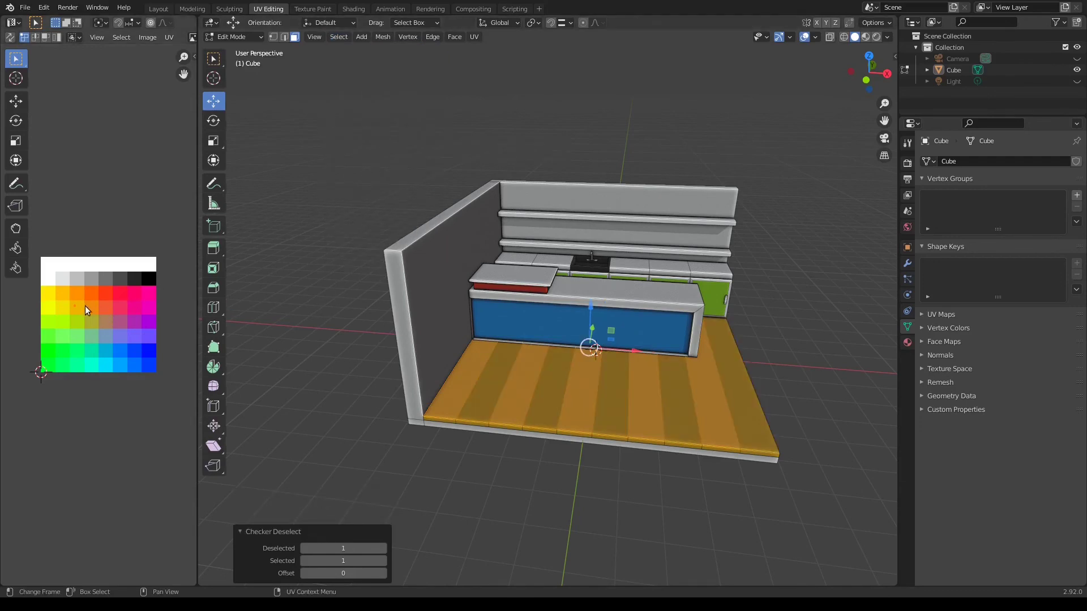
- Move the UVs of the alternate floor planks onto a yellow palette swatch and return to Object Mode
{"action": "key", "text": "g"}
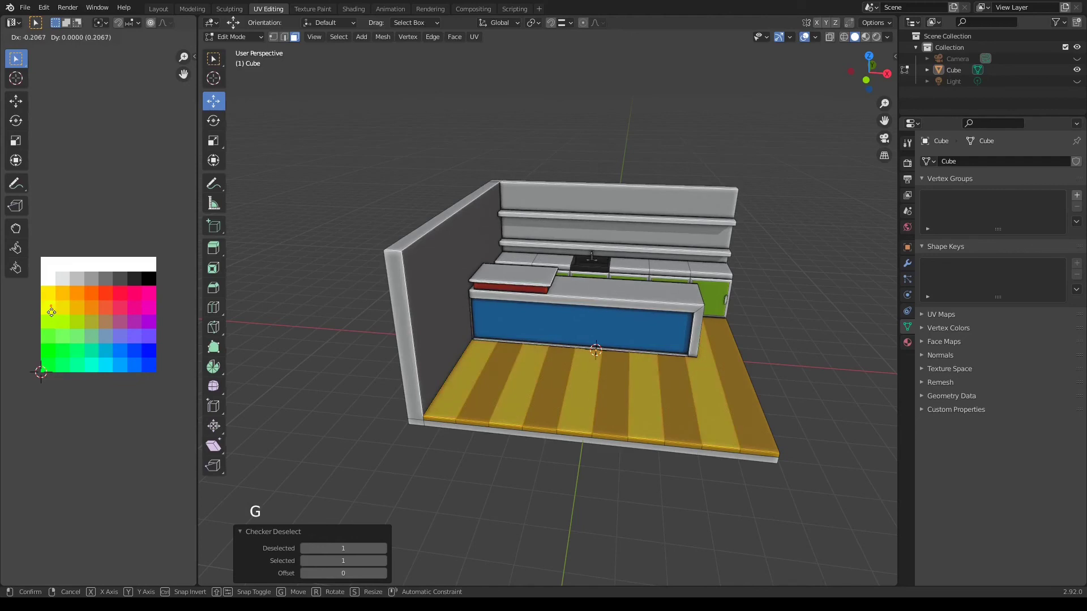
{"action": "left_click", "coordinate": [46, 298]}
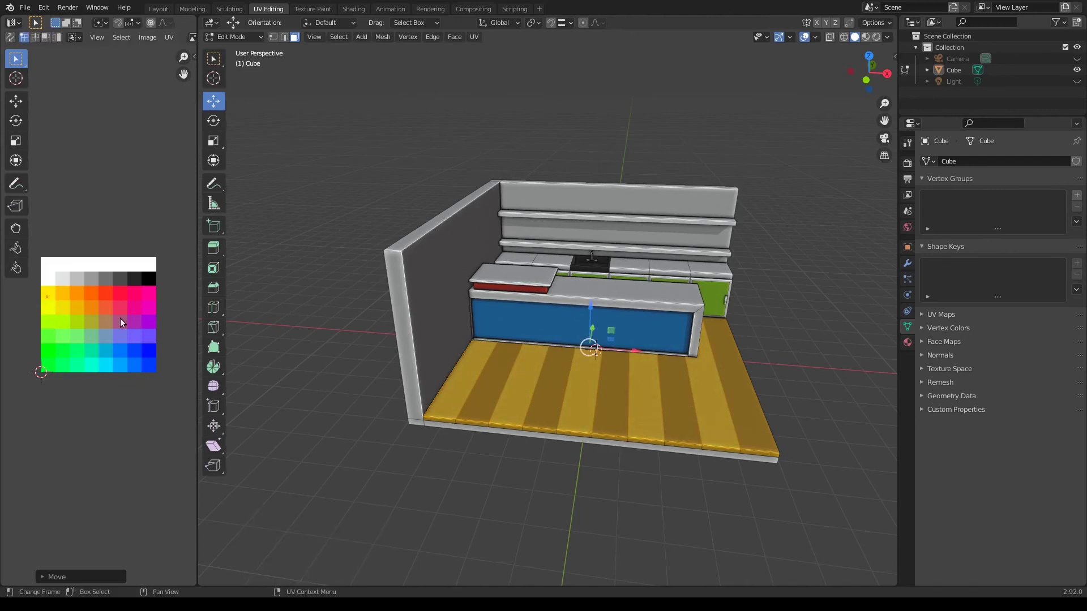
{"action": "key", "text": "Tab"}
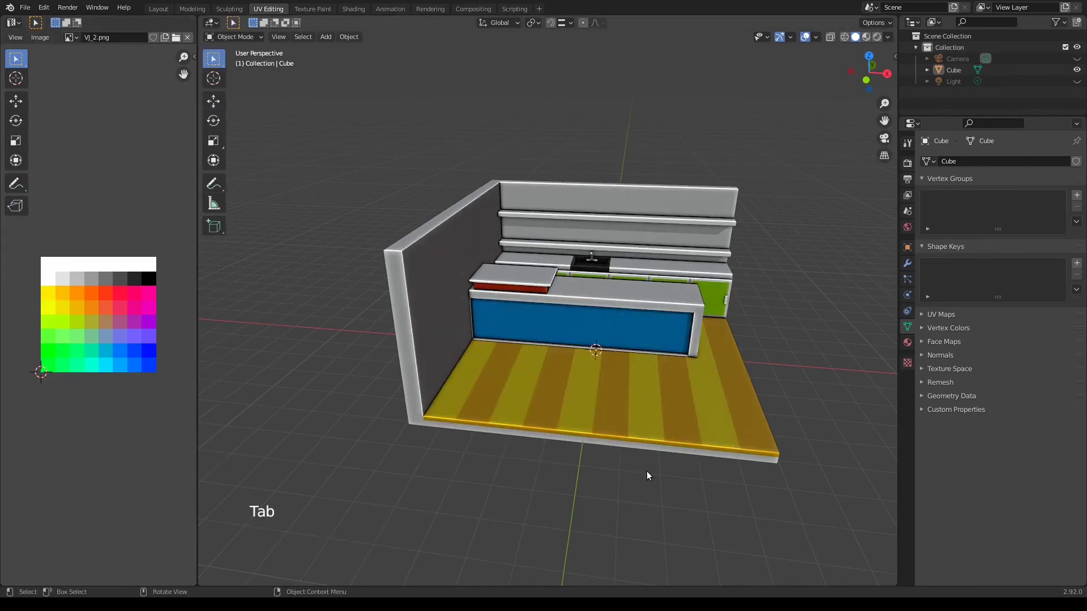
{"action": "middle_click_drag", "start_coordinate": [839, 449], "coordinate": [716, 416]}
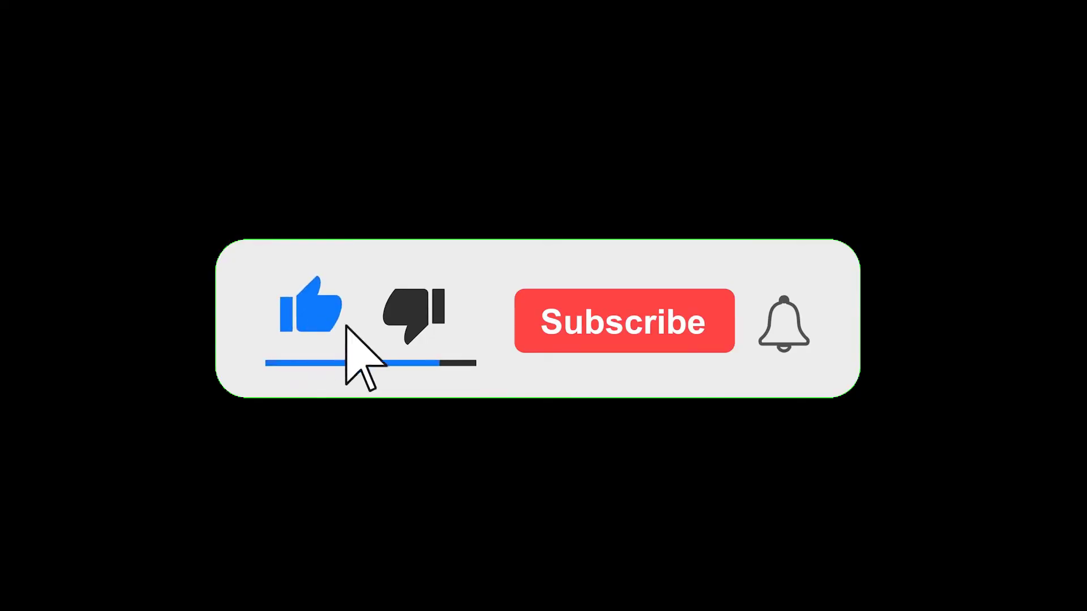